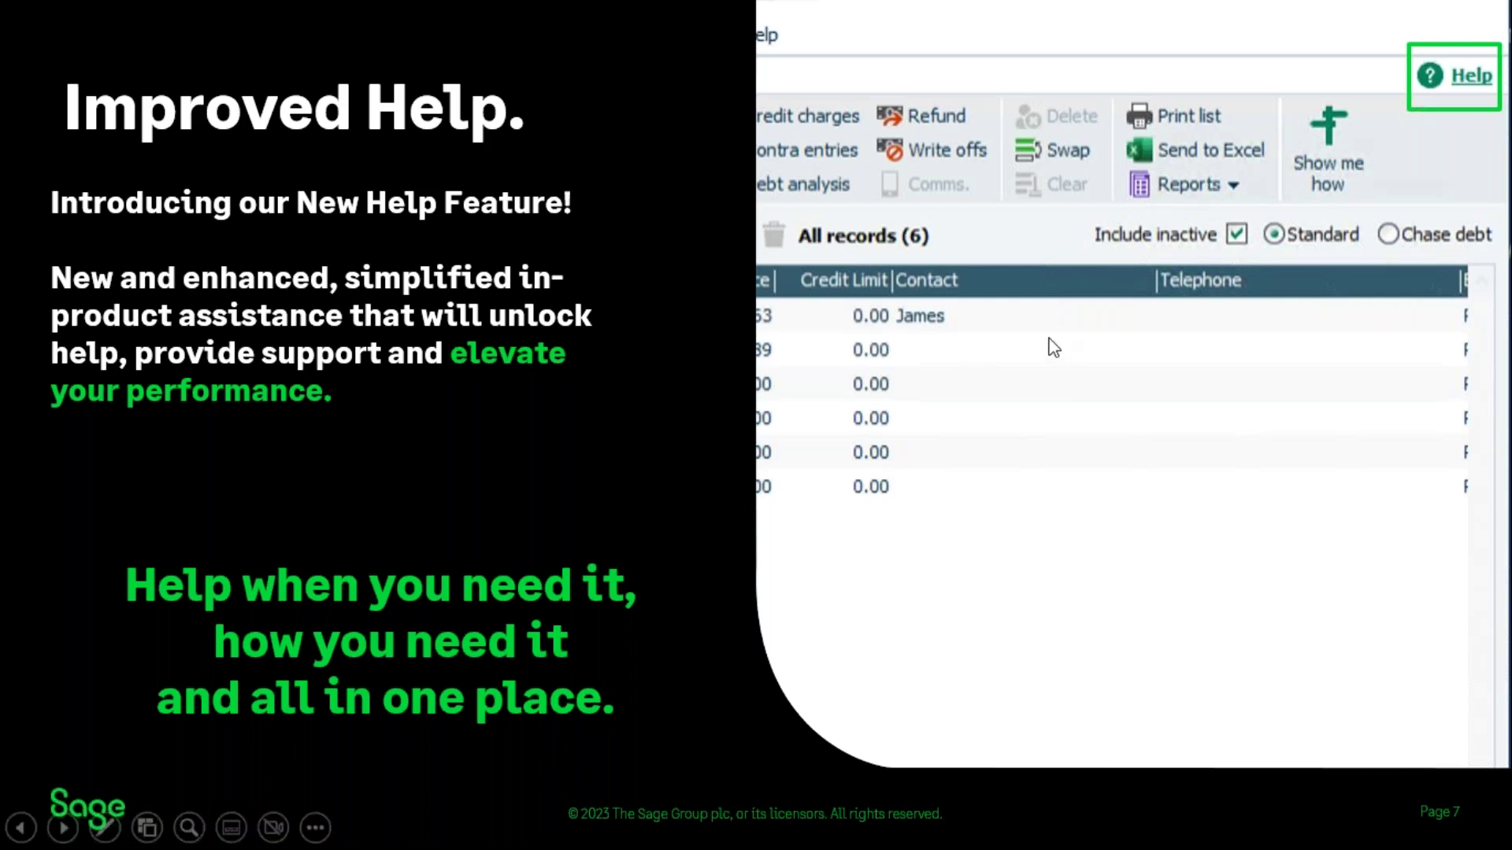
left_click(1055, 352)
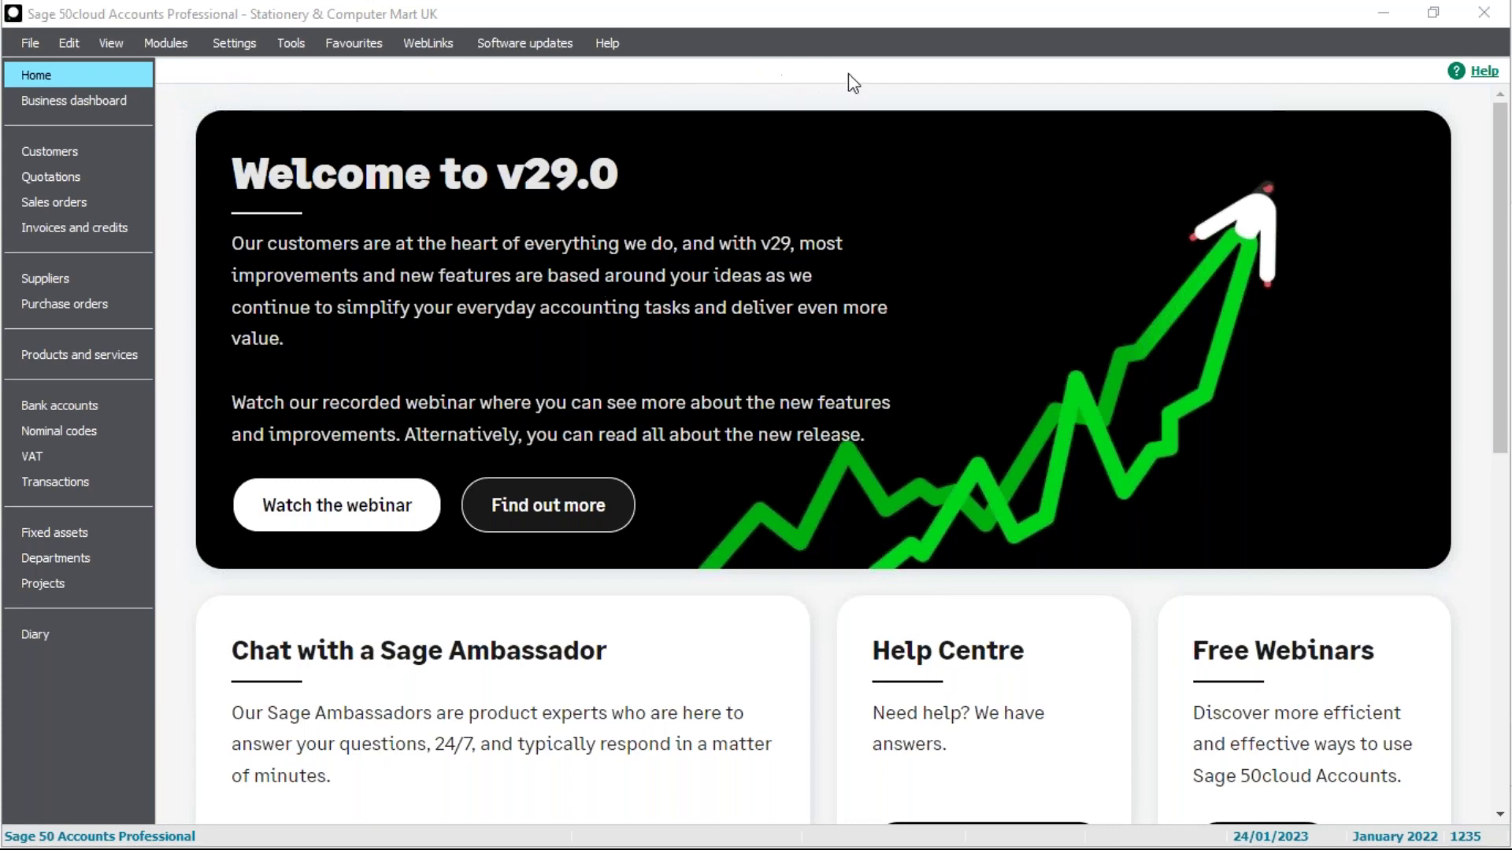
Step: Look through the Customers, Quotations, Sales orders, Invoices and credits, Suppliers and Purchase orders modules, ending in Transactions
left_click(53, 151)
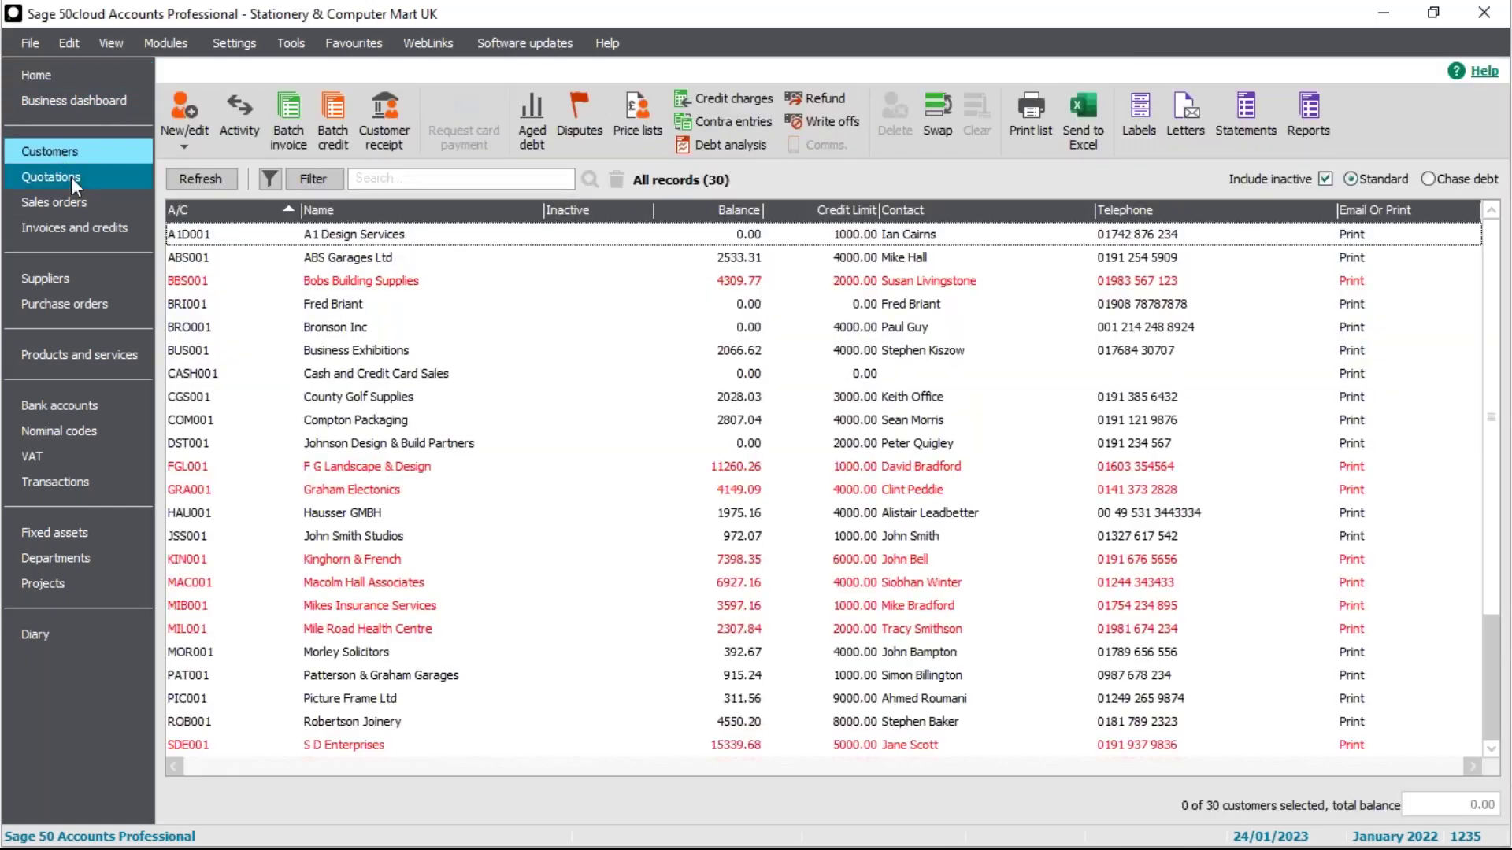
left_click(71, 178)
left_click(108, 205)
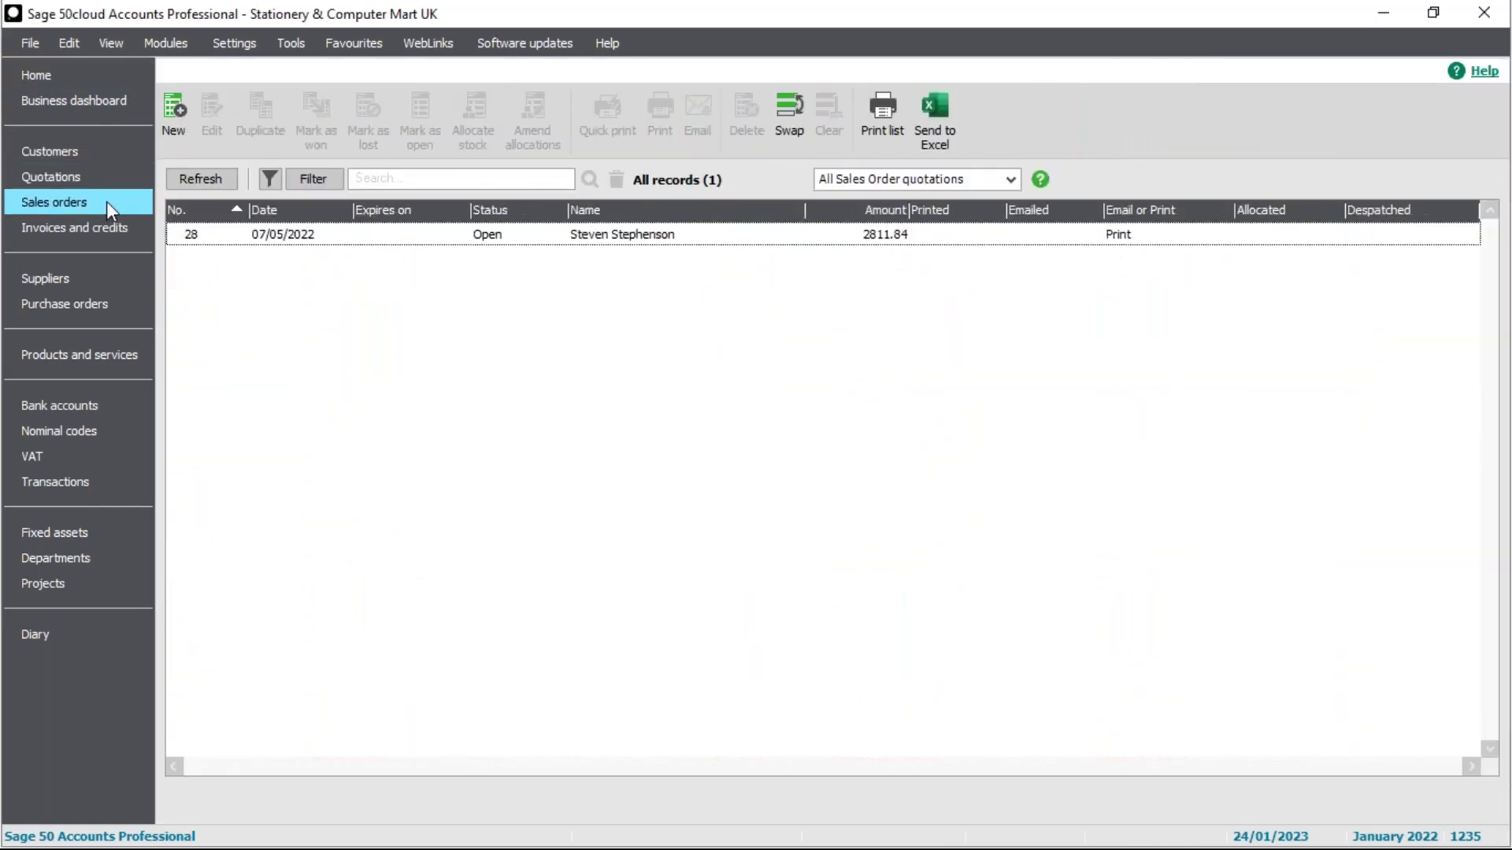
left_click(102, 222)
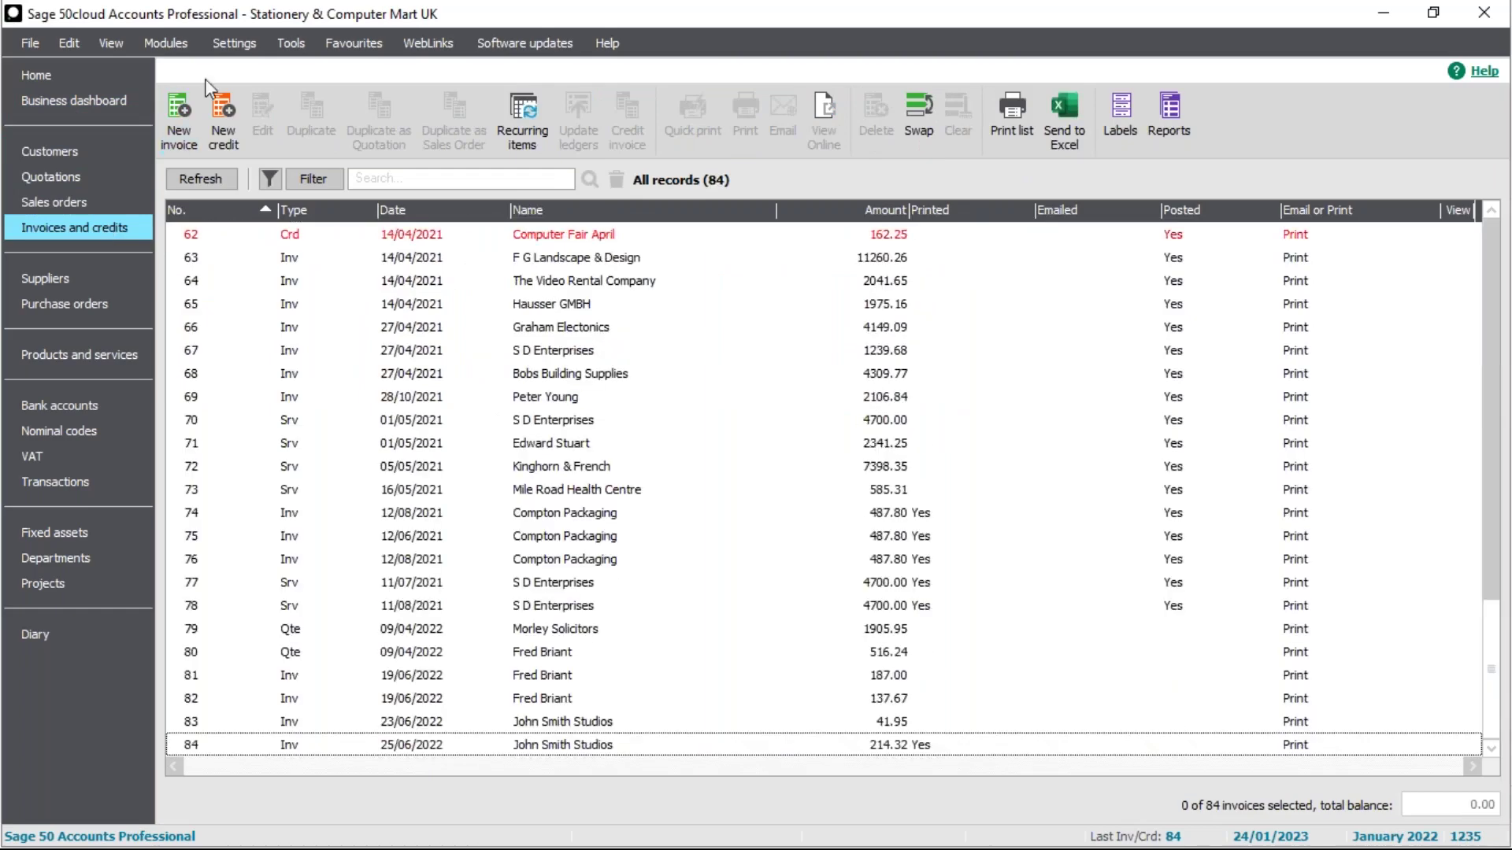
left_click(69, 276)
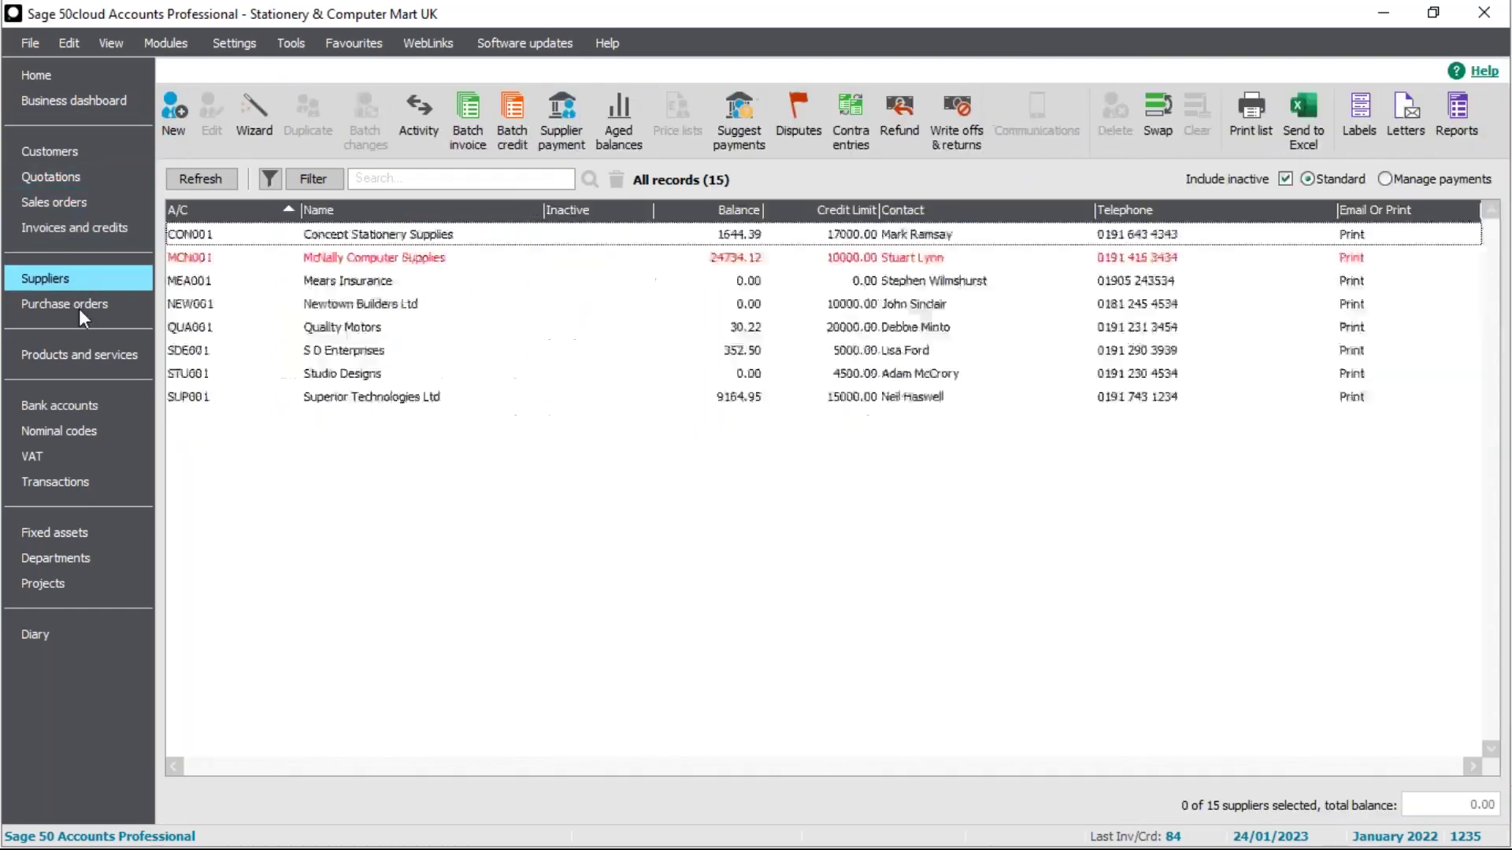
left_click(81, 306)
left_click(71, 482)
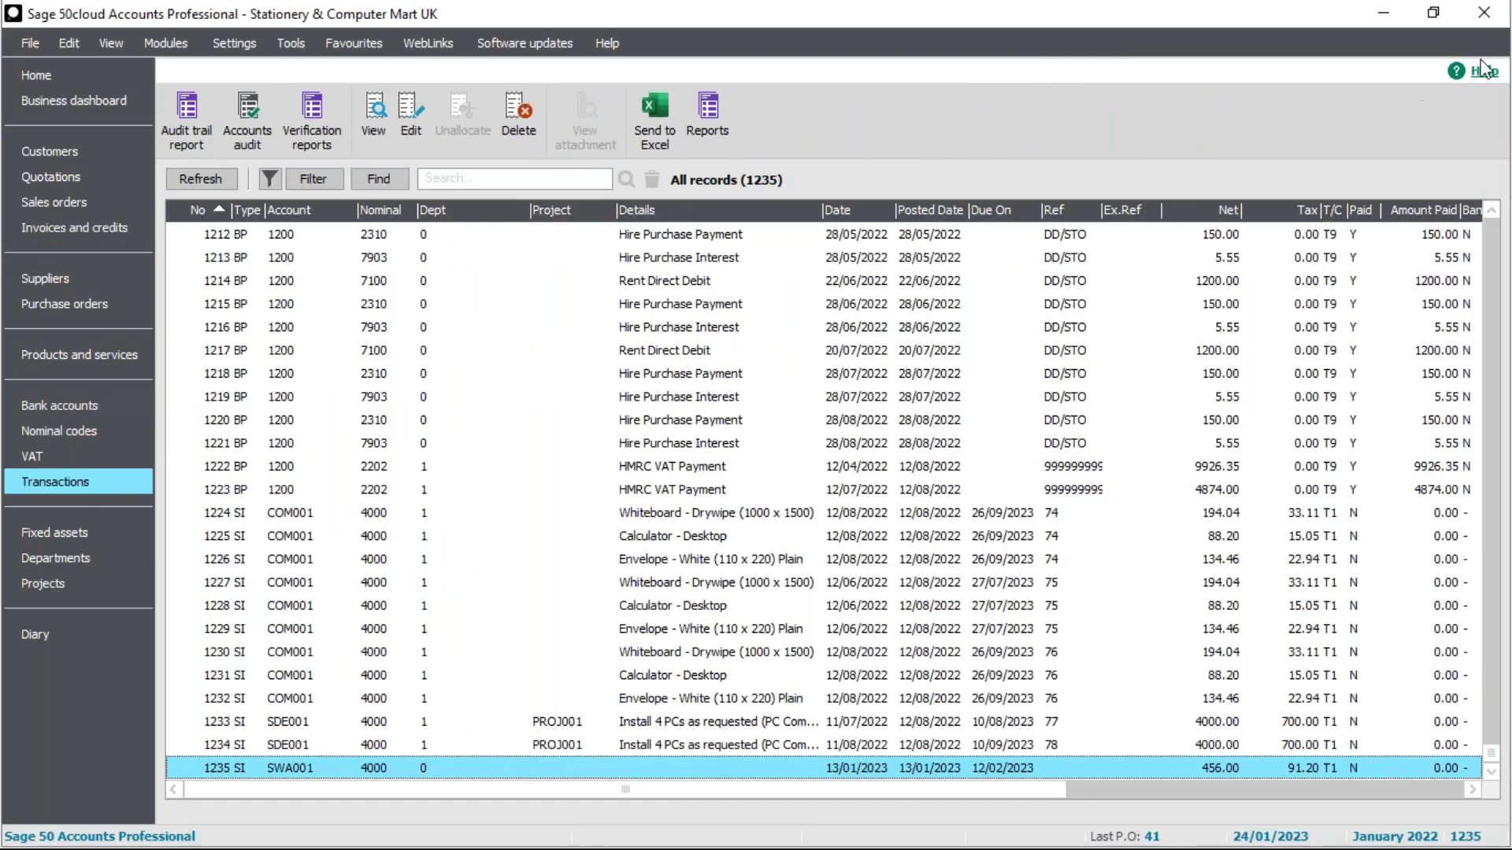
Step: Open the in-product help for the Transactions module, dismiss its cookie notice and review the suggested guides
left_click(1484, 73)
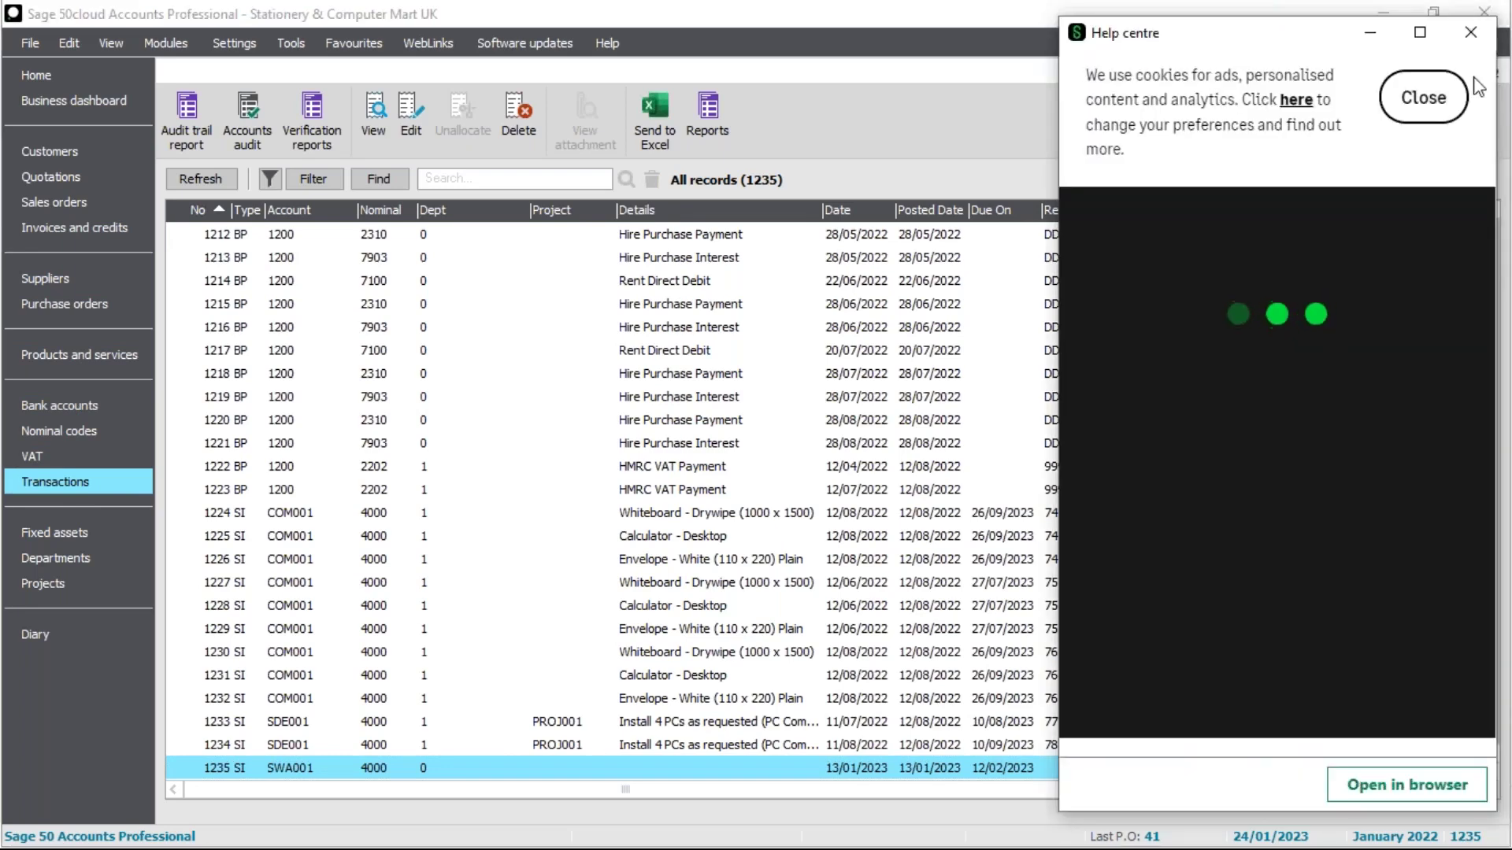
left_click(1452, 100)
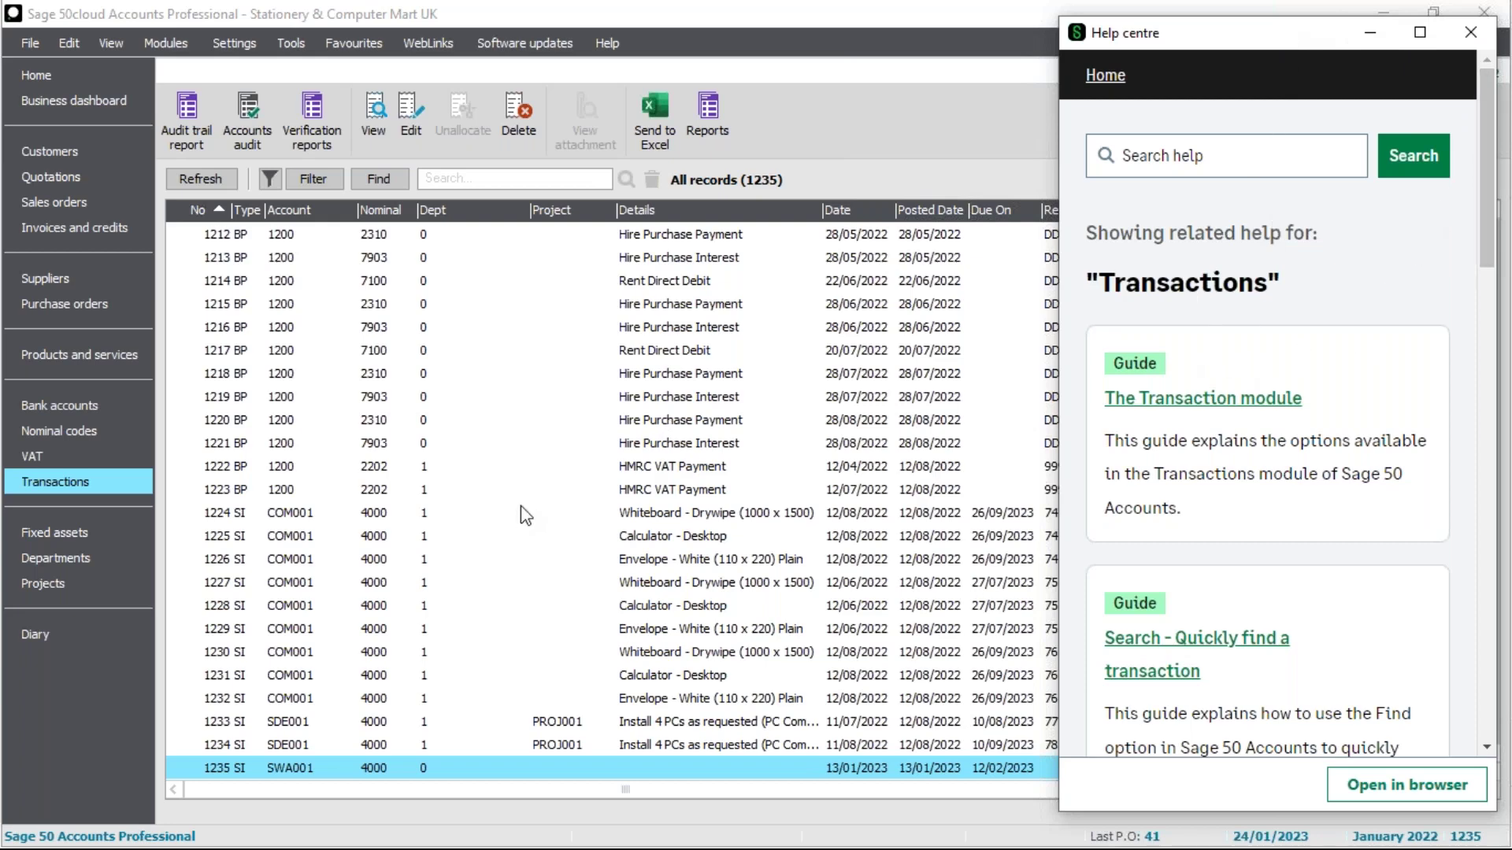
left_click_drag(1488, 236, 1488, 288)
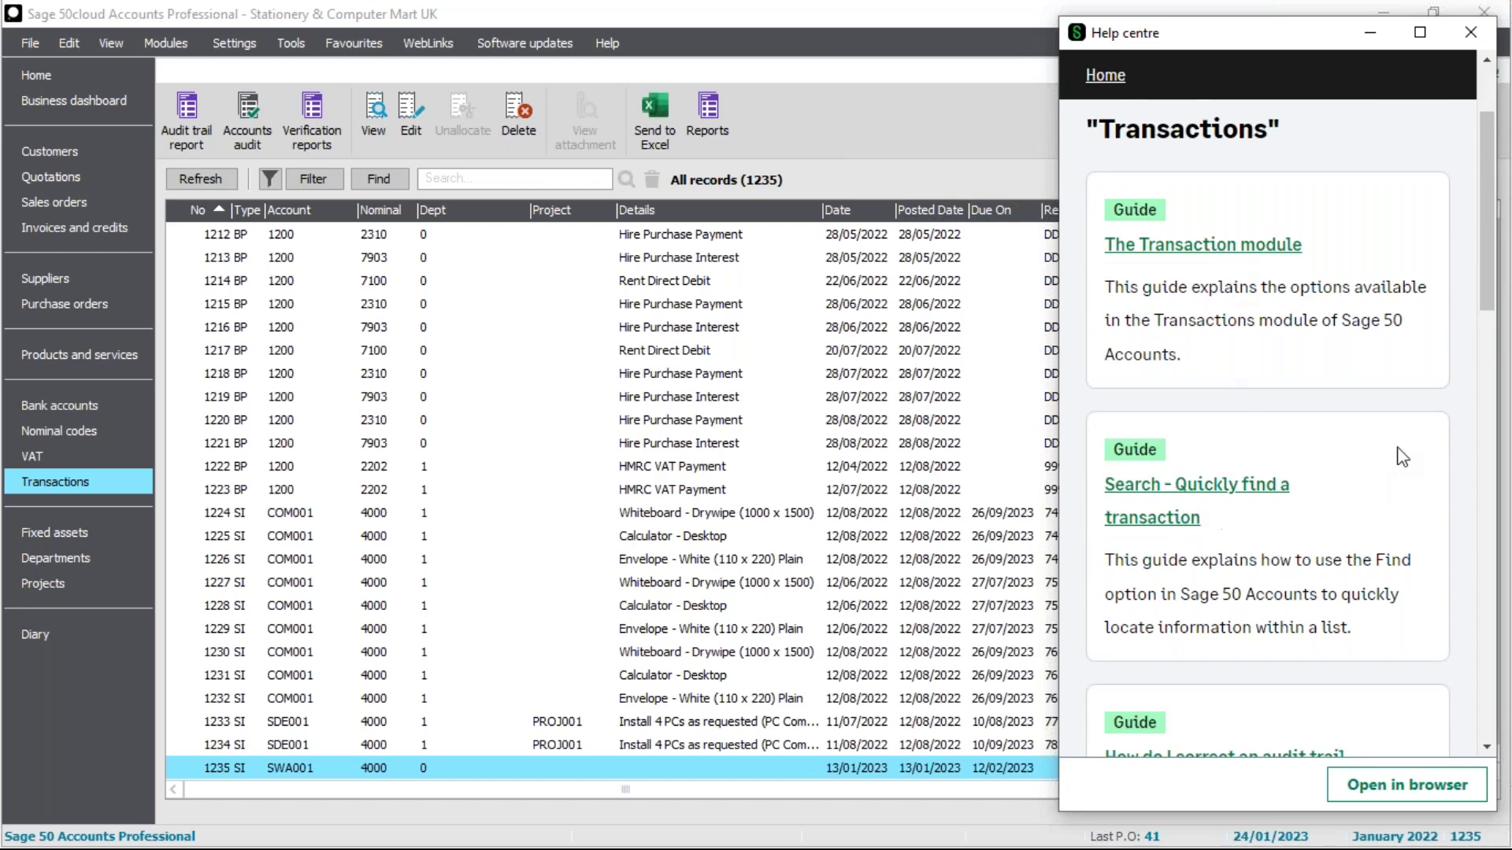
left_click_drag(1488, 289, 1336, 177)
left_click(1222, 163)
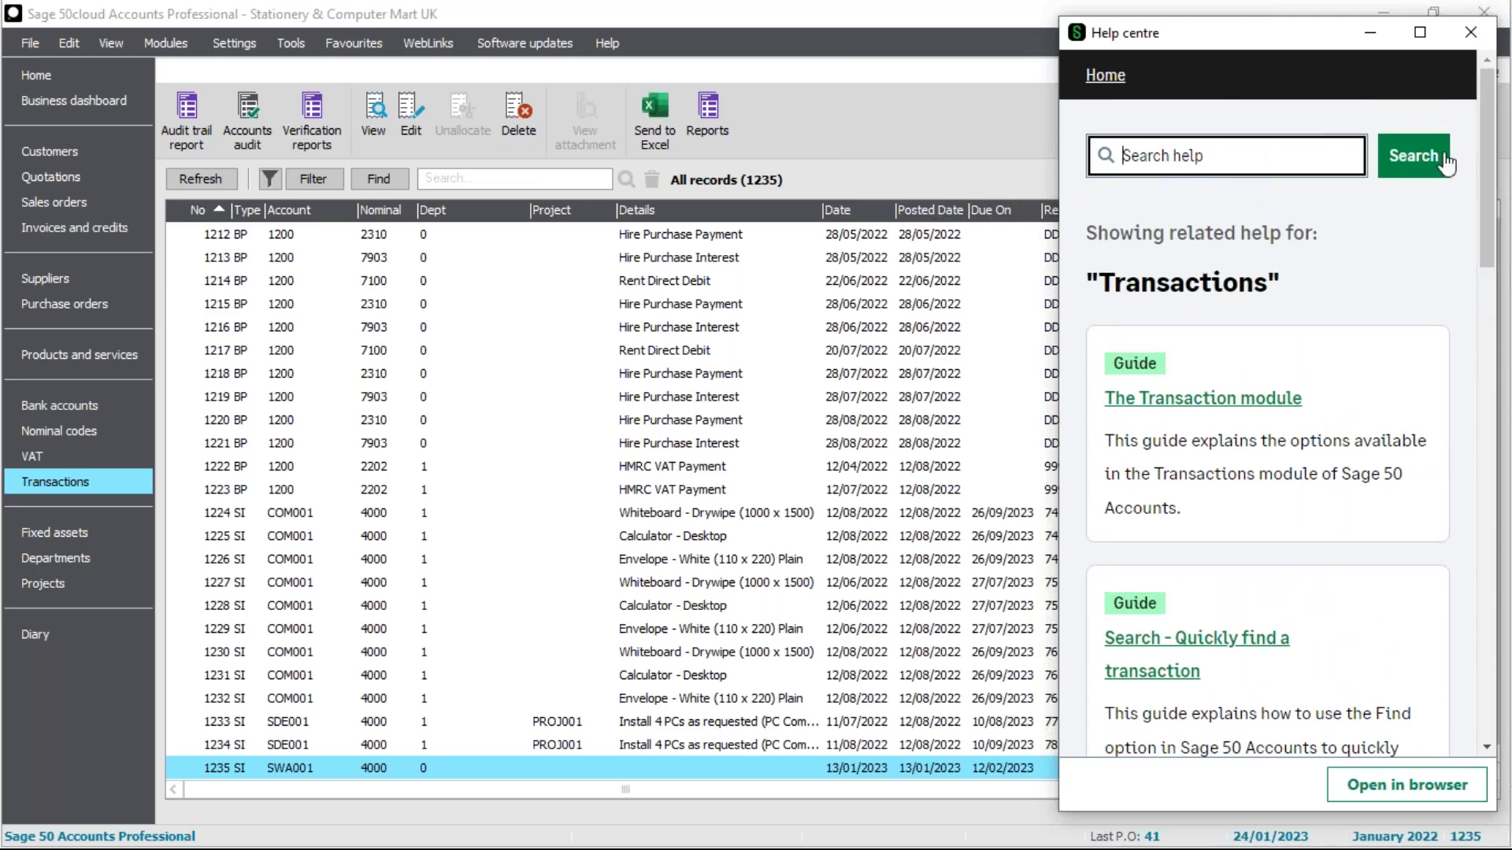
Step: Examine the community and contact support options offered on the Transactions help page
left_click_drag(1485, 134, 1485, 470)
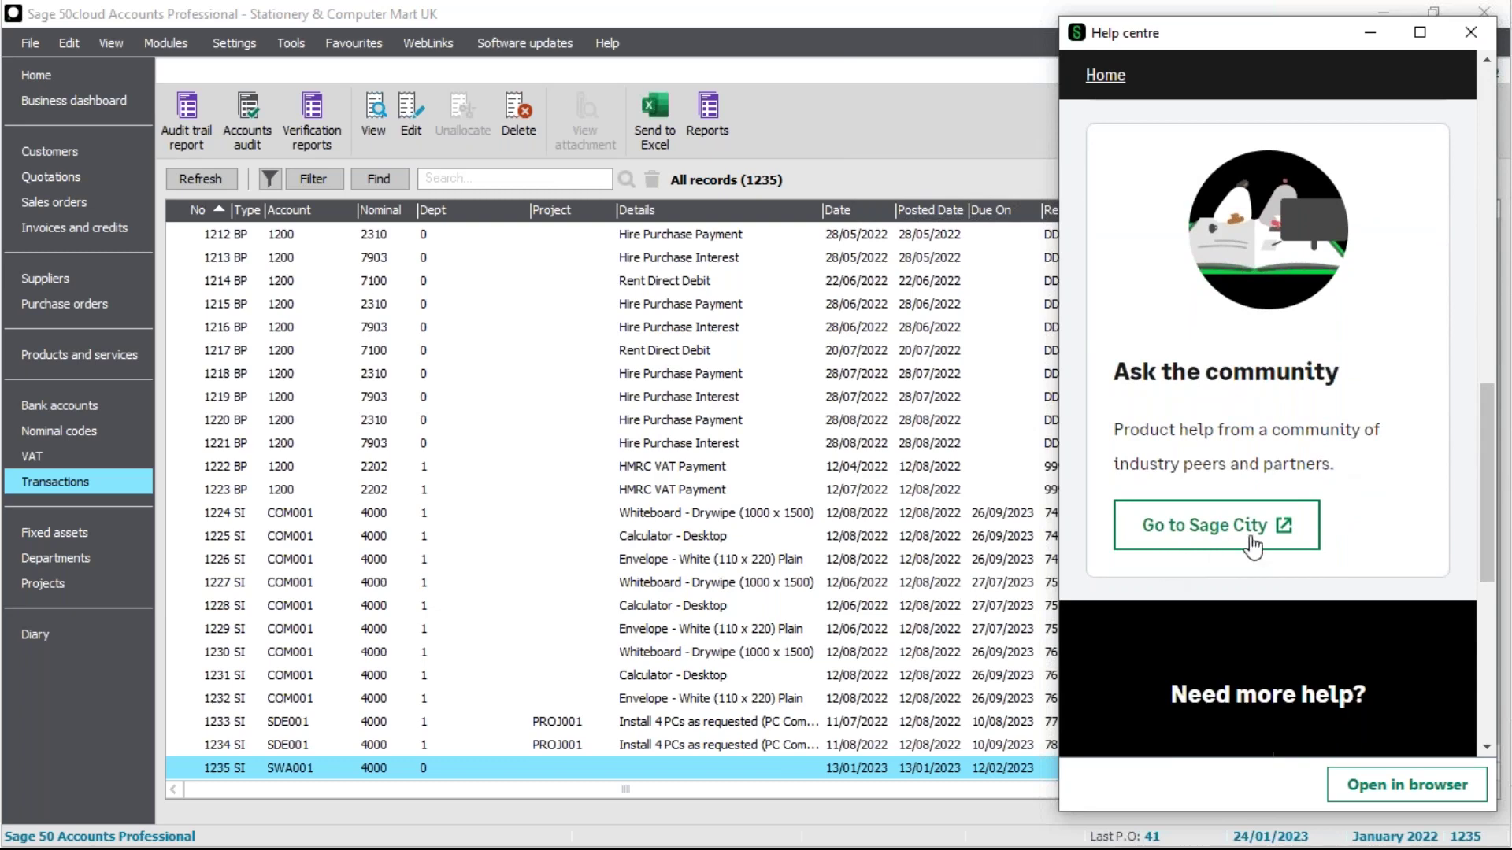
scroll(1266, 526, "down", 4)
scroll(1337, 516, "down", 2)
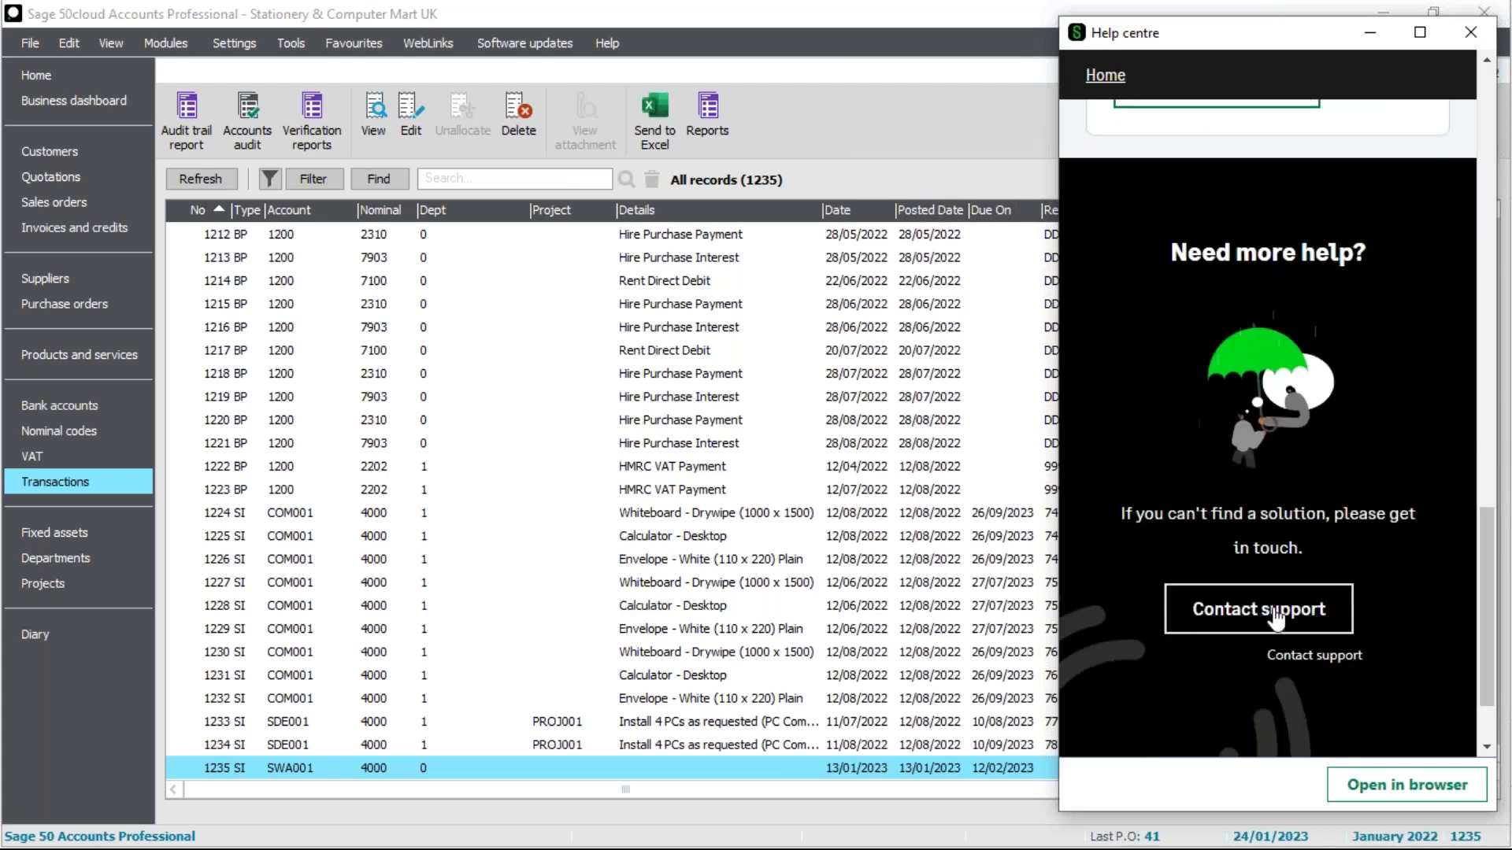
left_click_drag(1488, 622, 1472, 110)
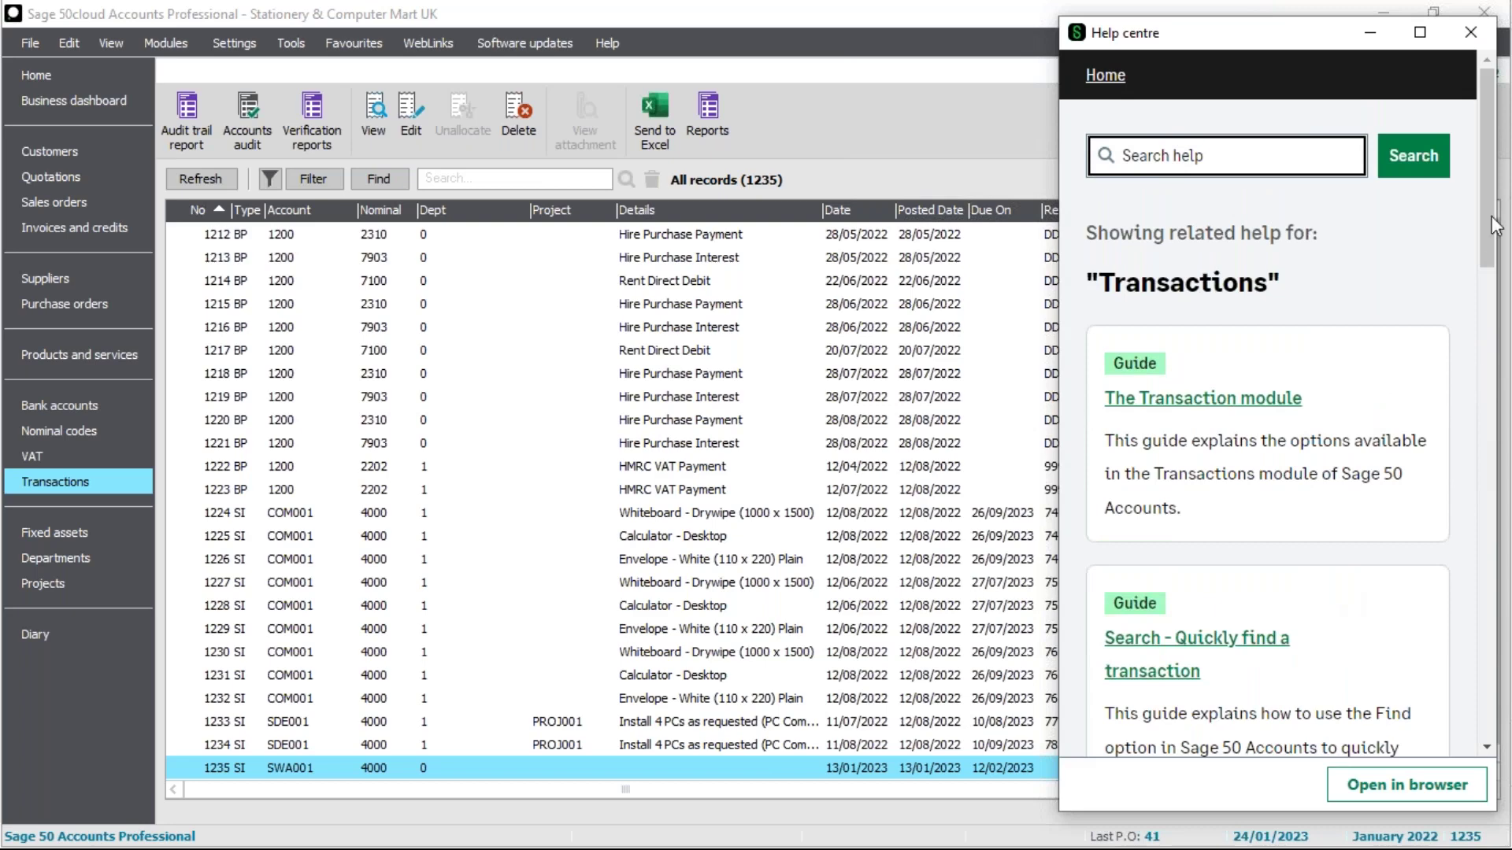
Step: Search the Help centre for "error corrections"
scroll(1494, 226, "down", 3)
scroll(1494, 226, "up", 3)
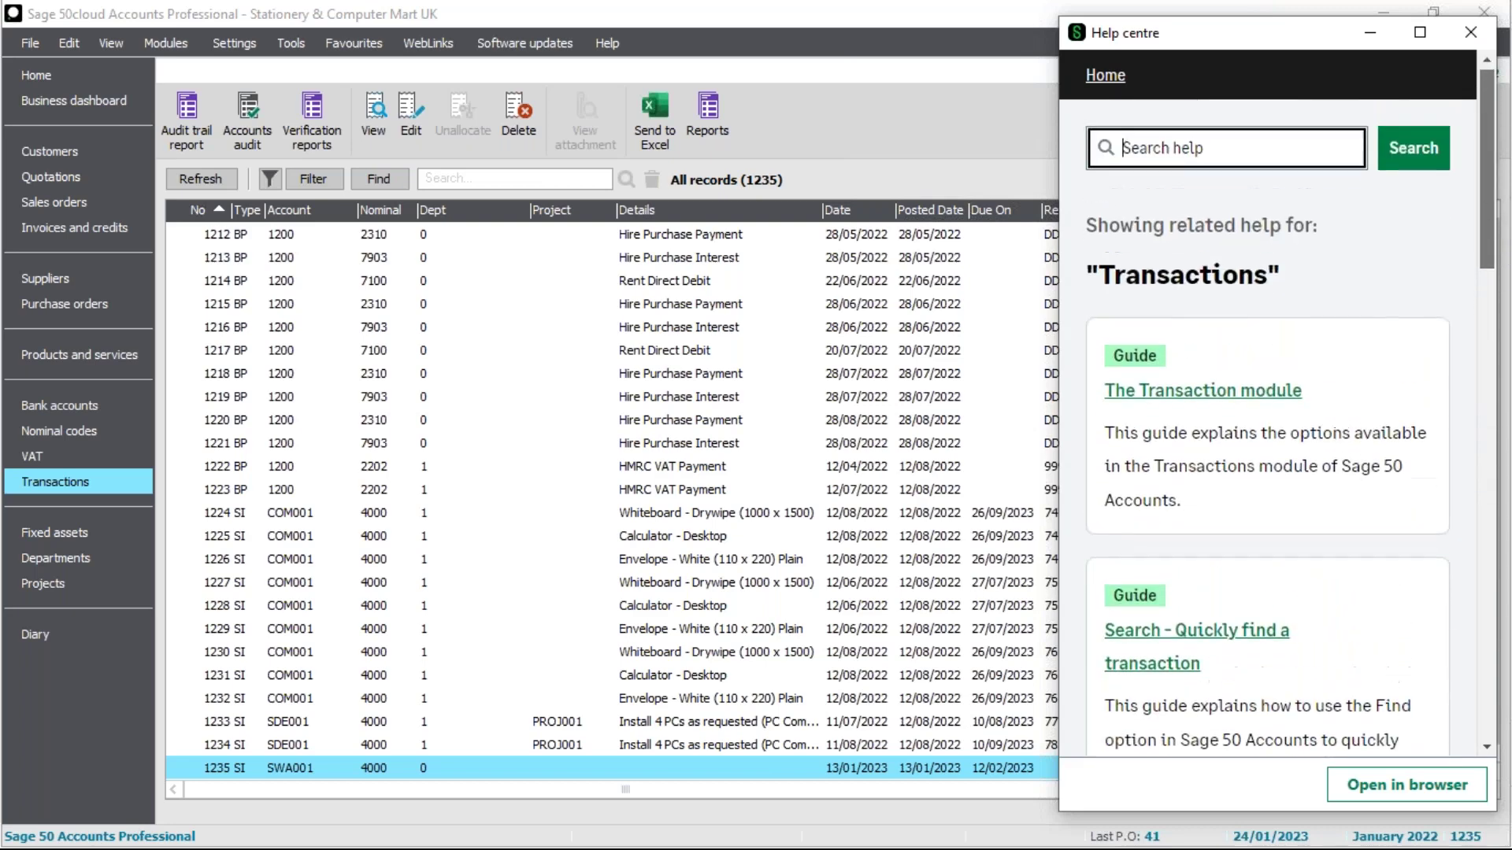
type("error correctto")
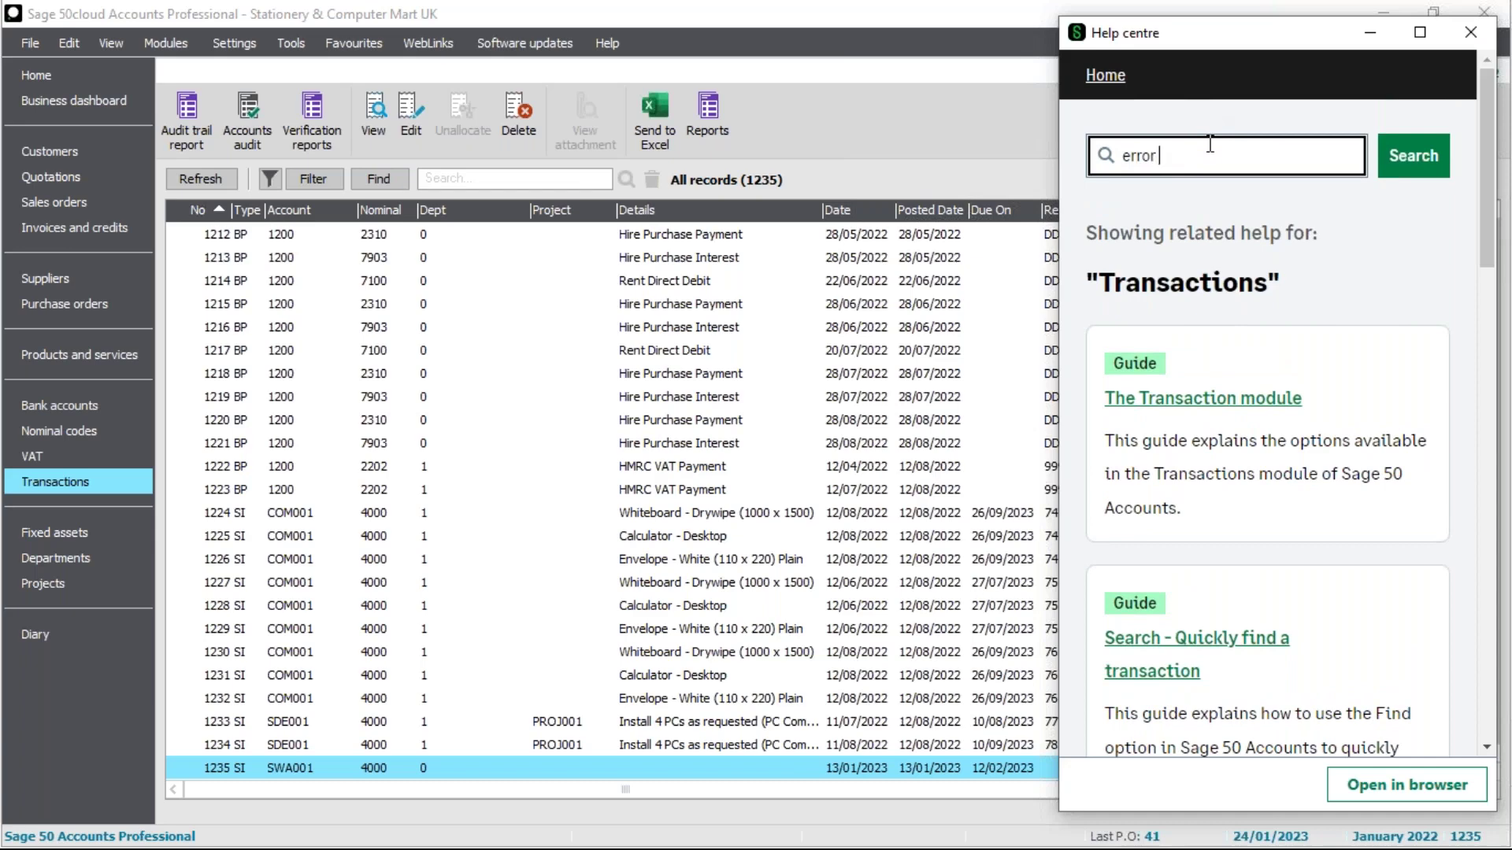
type("ns")
key("Return")
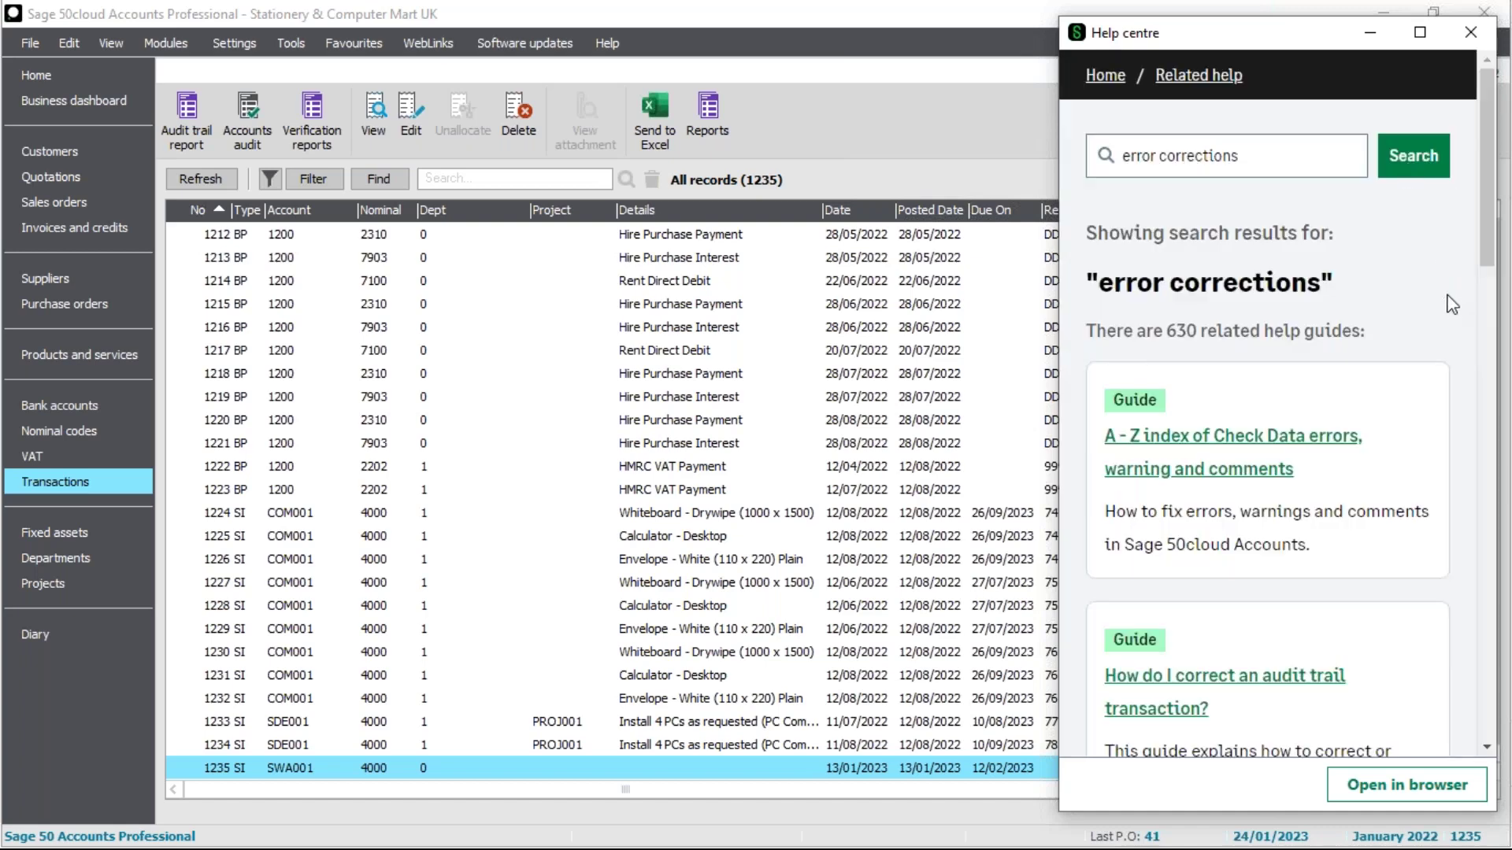
Step: Open the guide "How do I correct an audit trail transaction?" and read through to its Solution section
left_click_drag(1495, 196, 1511, 288)
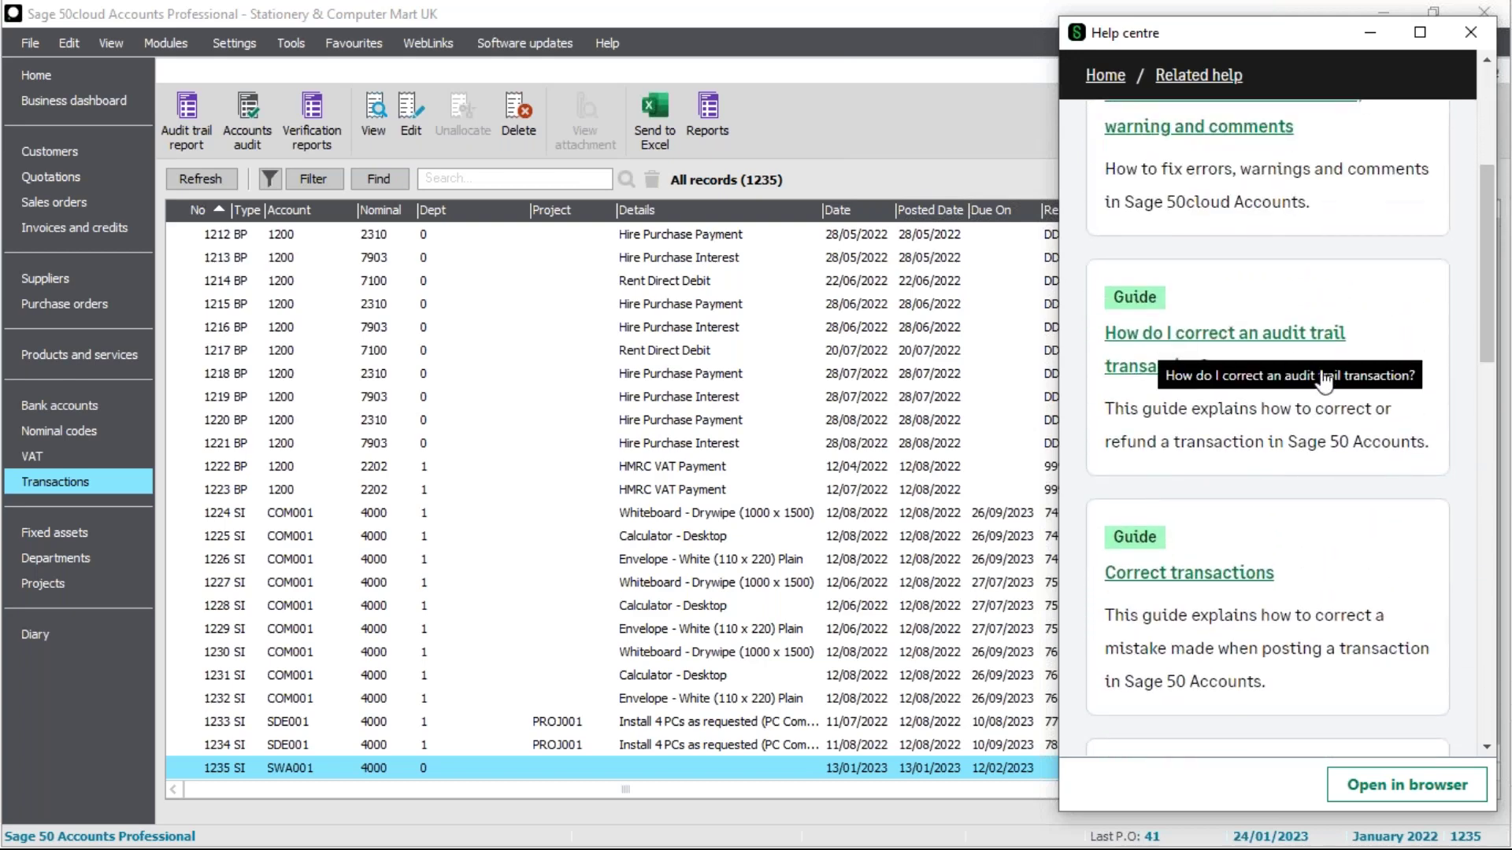
left_click(1213, 342)
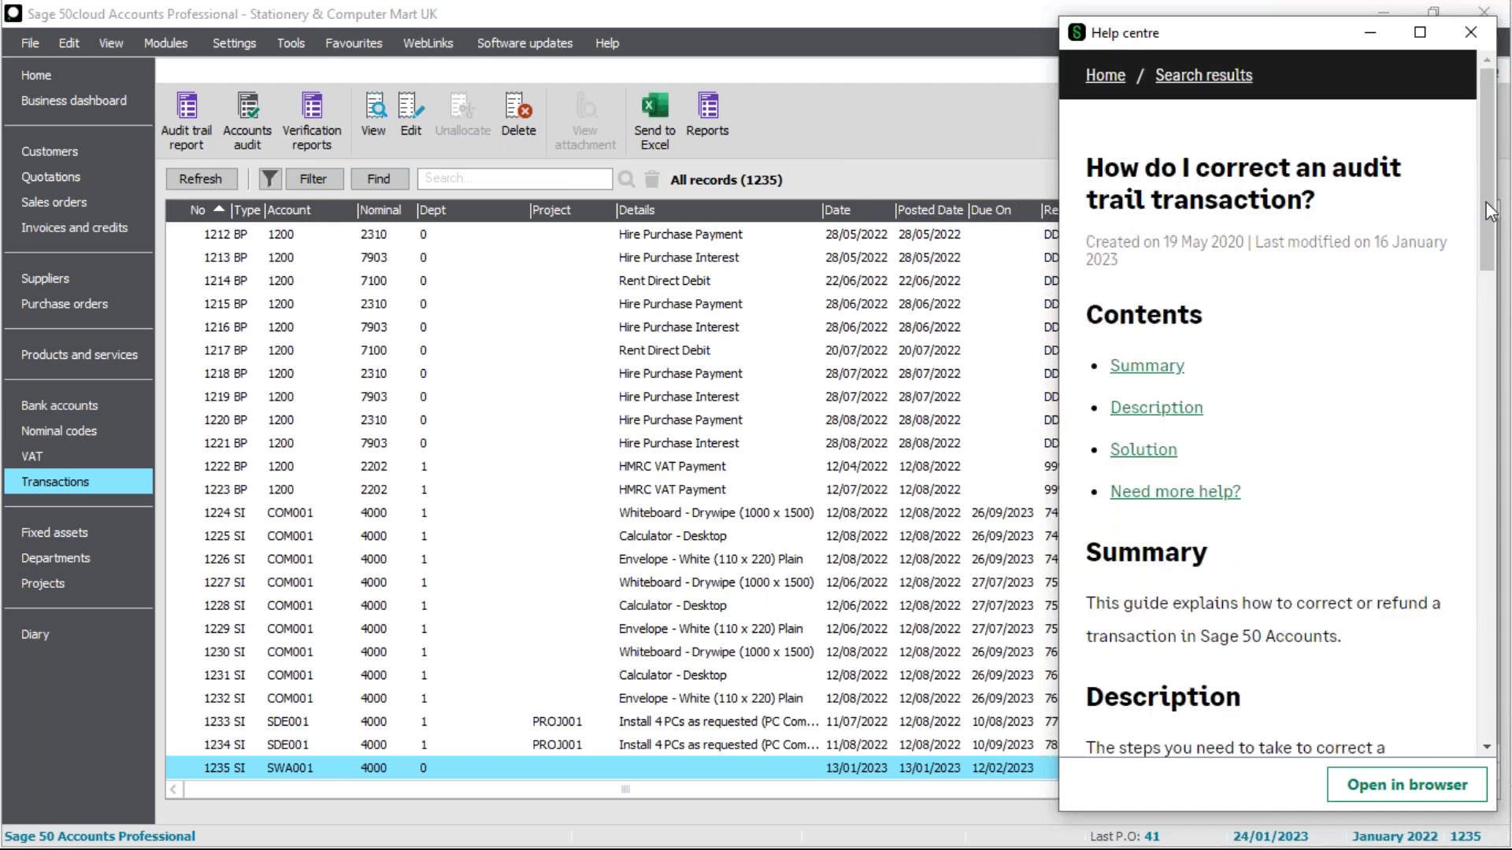
left_click_drag(1486, 205, 1490, 246)
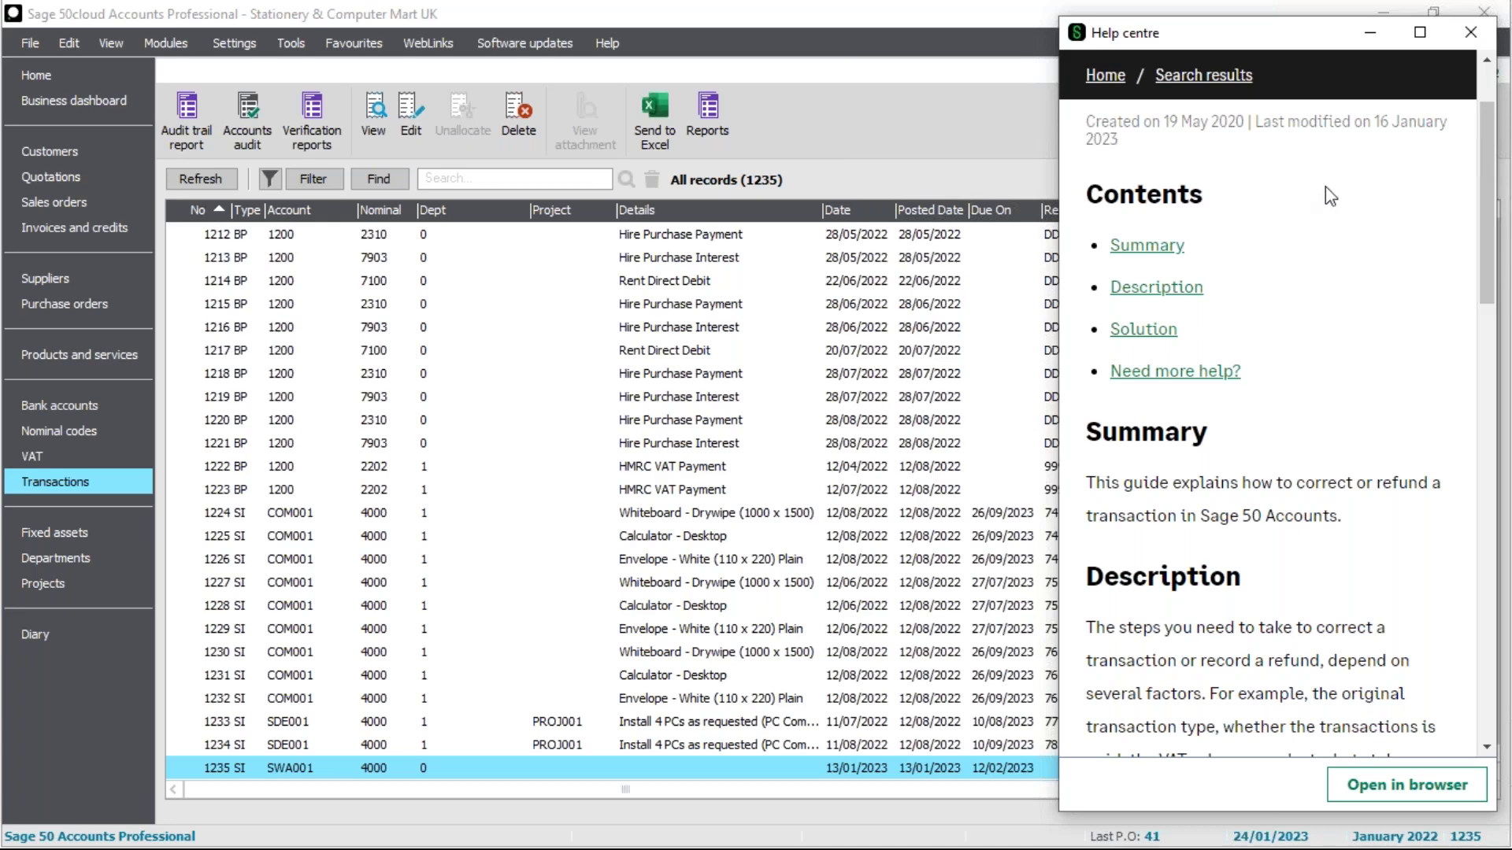
left_click_drag(1484, 131, 1485, 304)
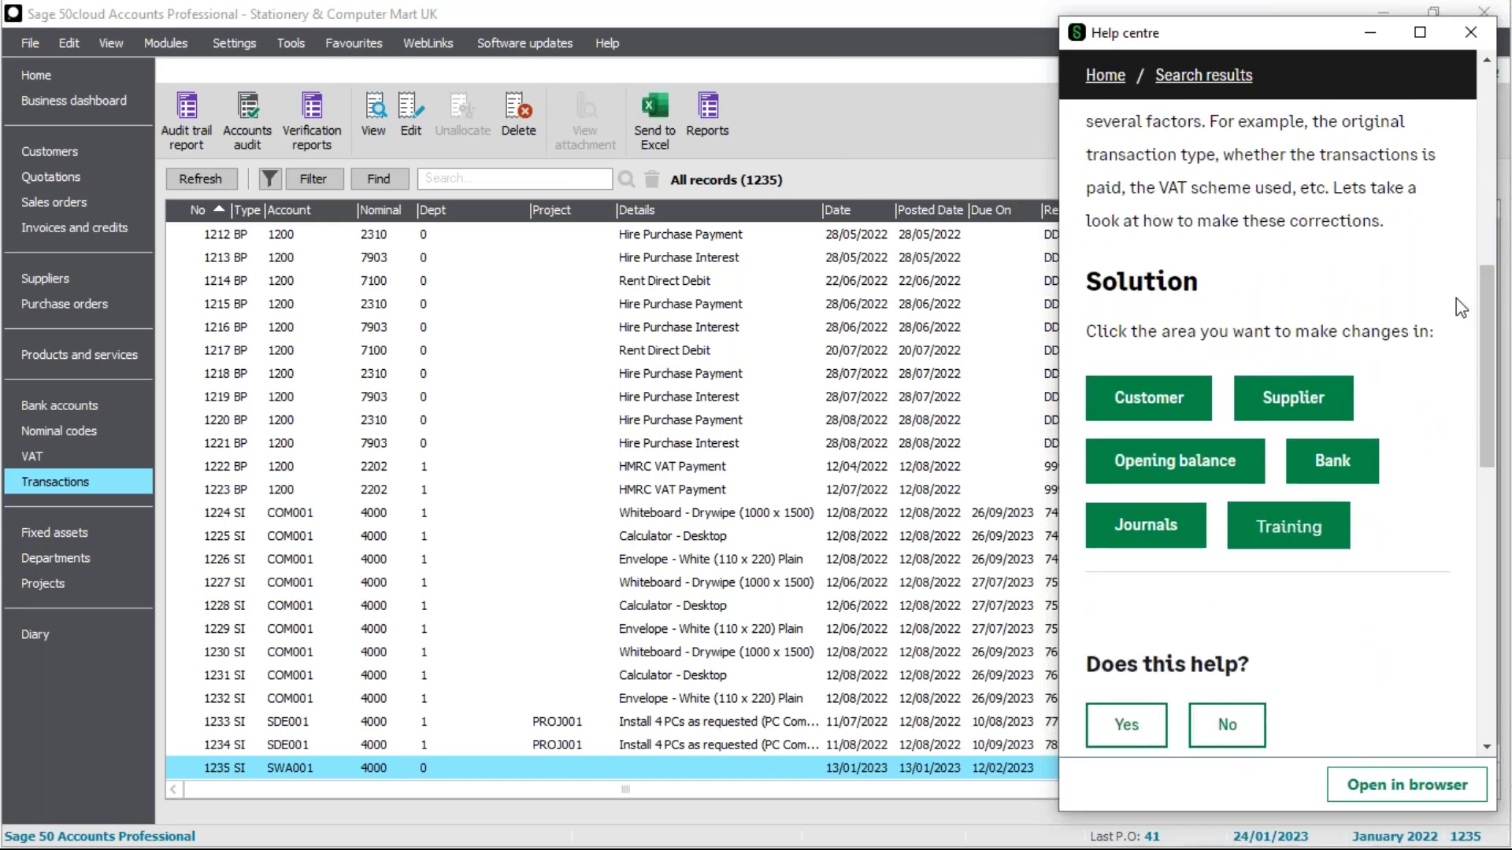
Step: Show the guide's customer corrections and open the article on deleting a sales invoice, reading its Solution section
left_click(1164, 404)
scroll(1177, 405, "down", 3)
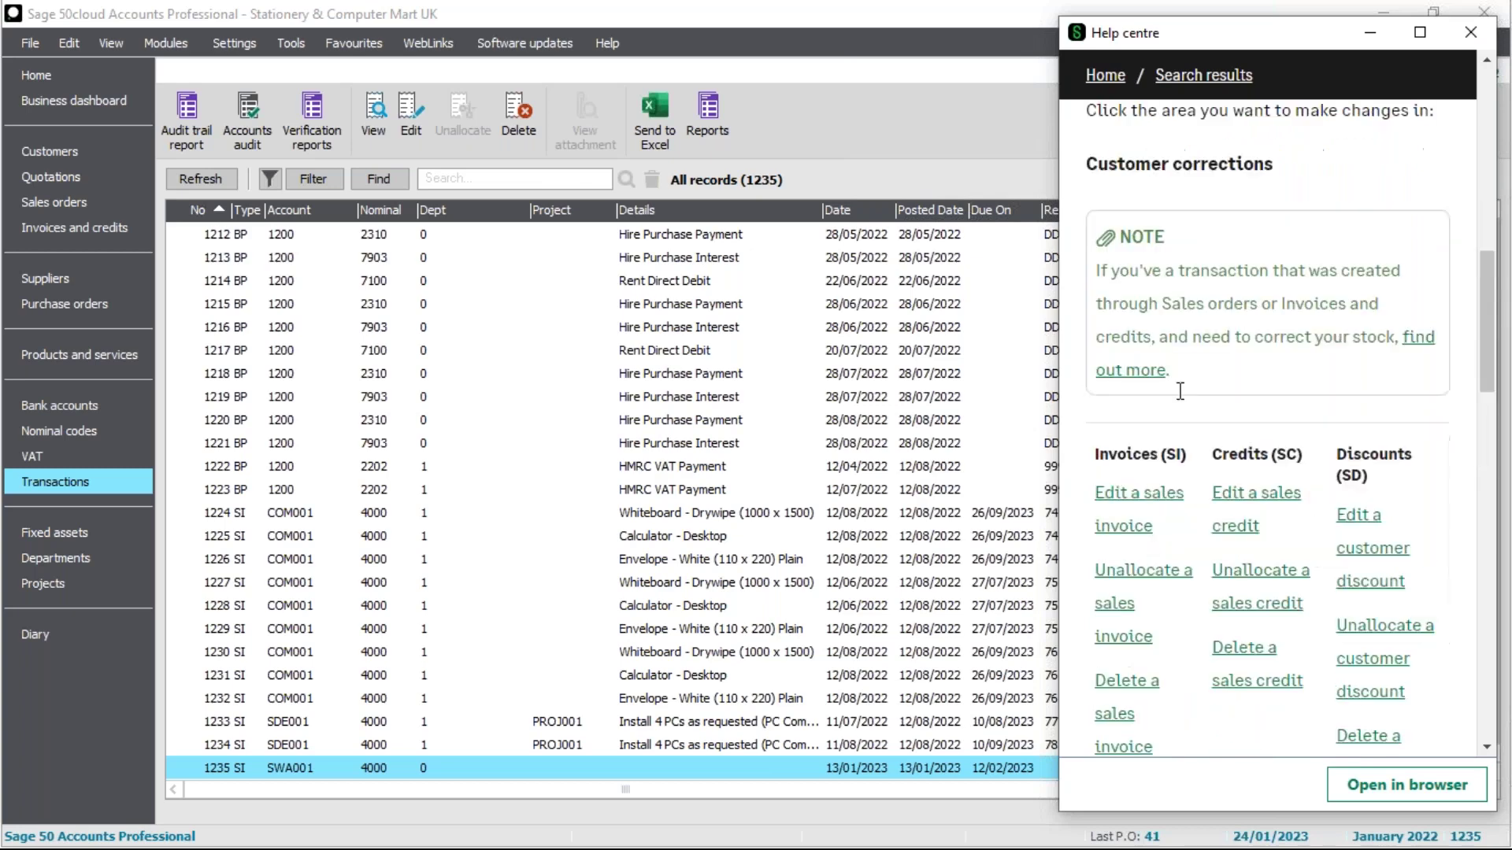
left_click_drag(1487, 318, 1489, 344)
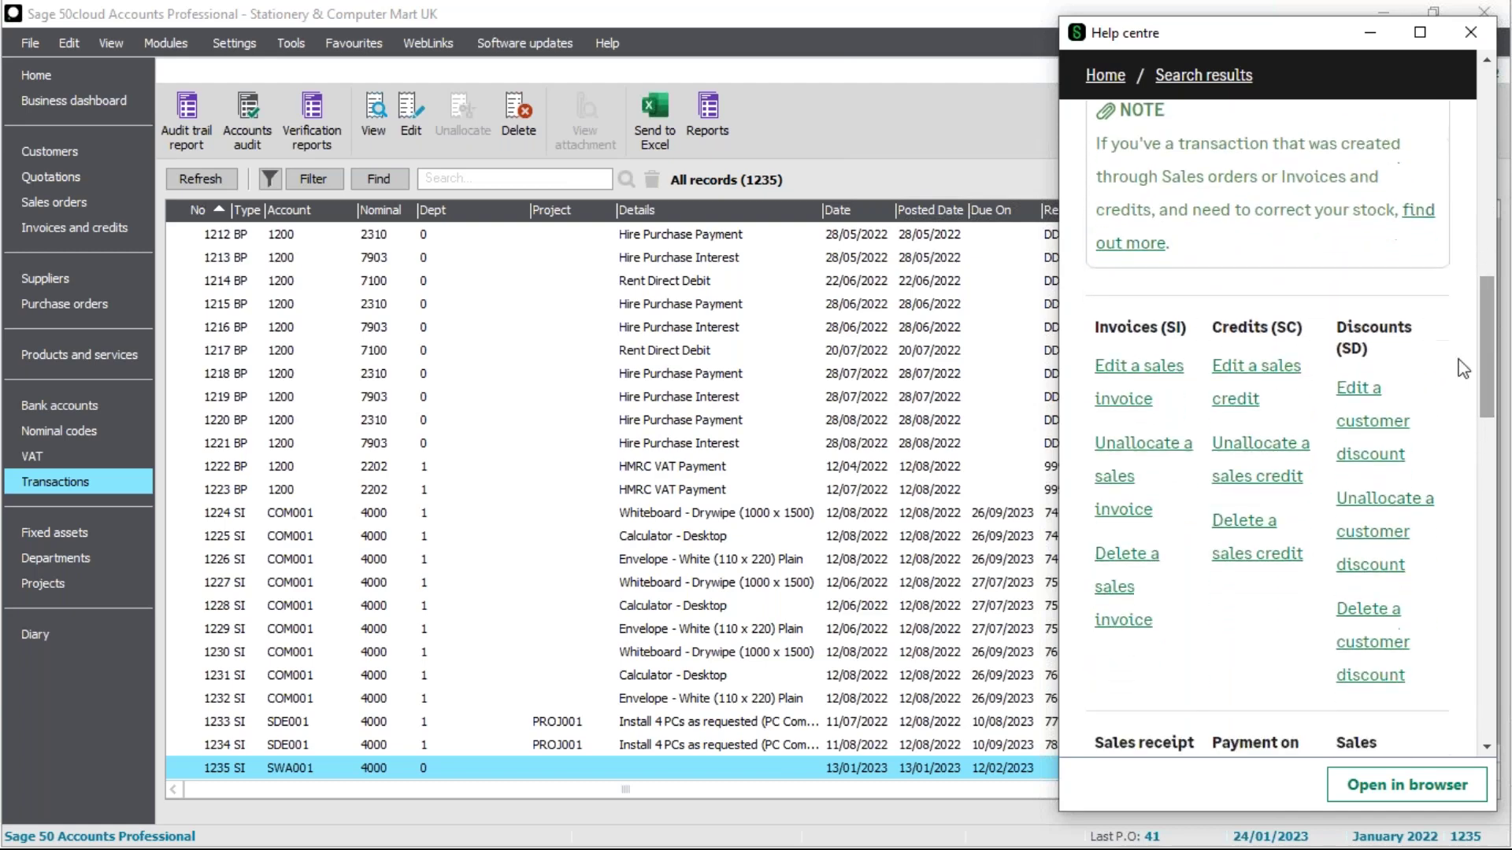
left_click(1132, 564)
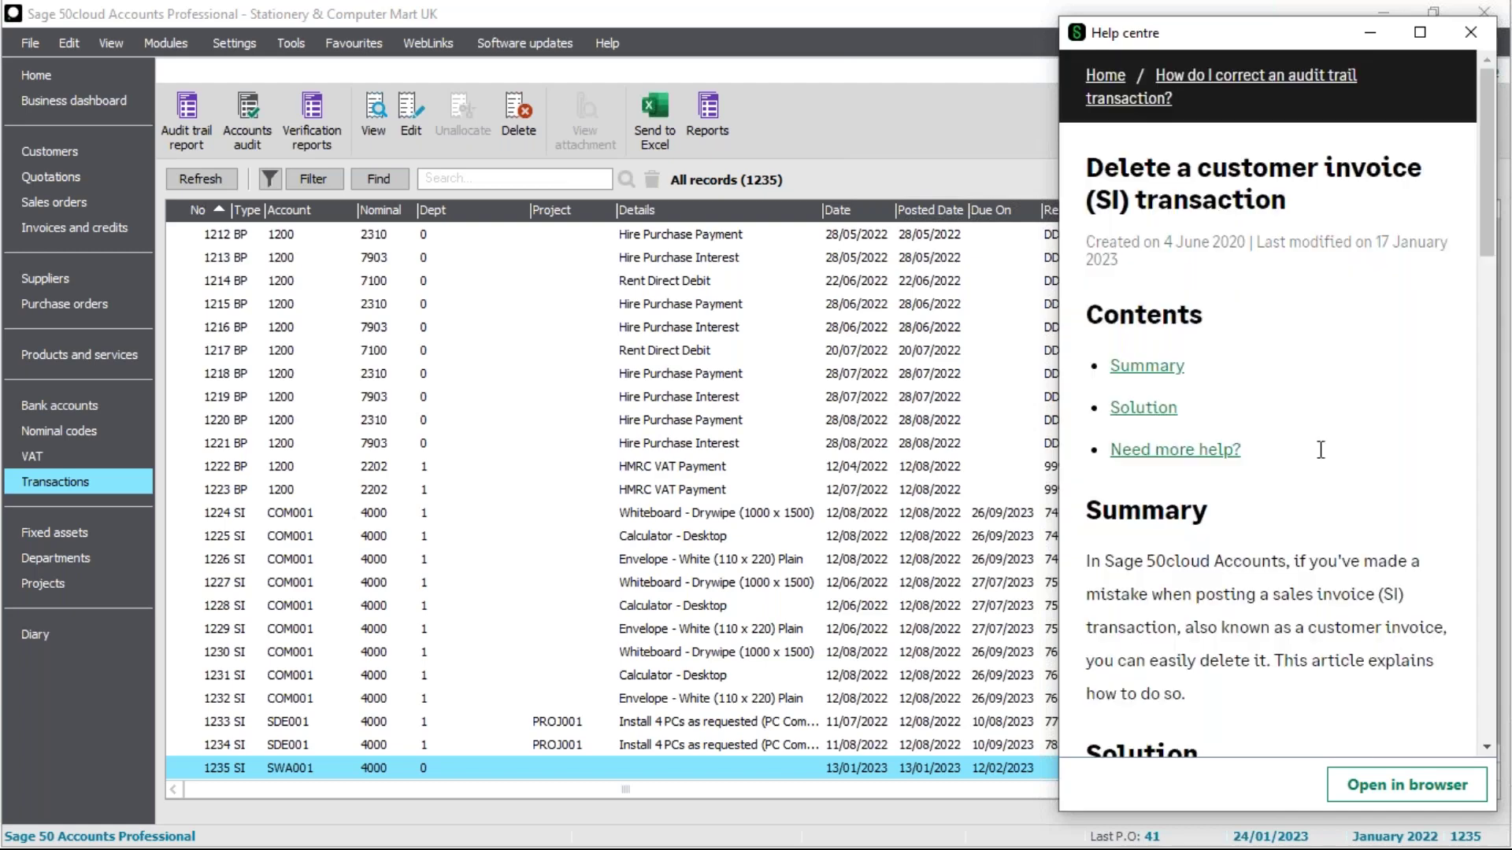
left_click_drag(1483, 210, 1495, 377)
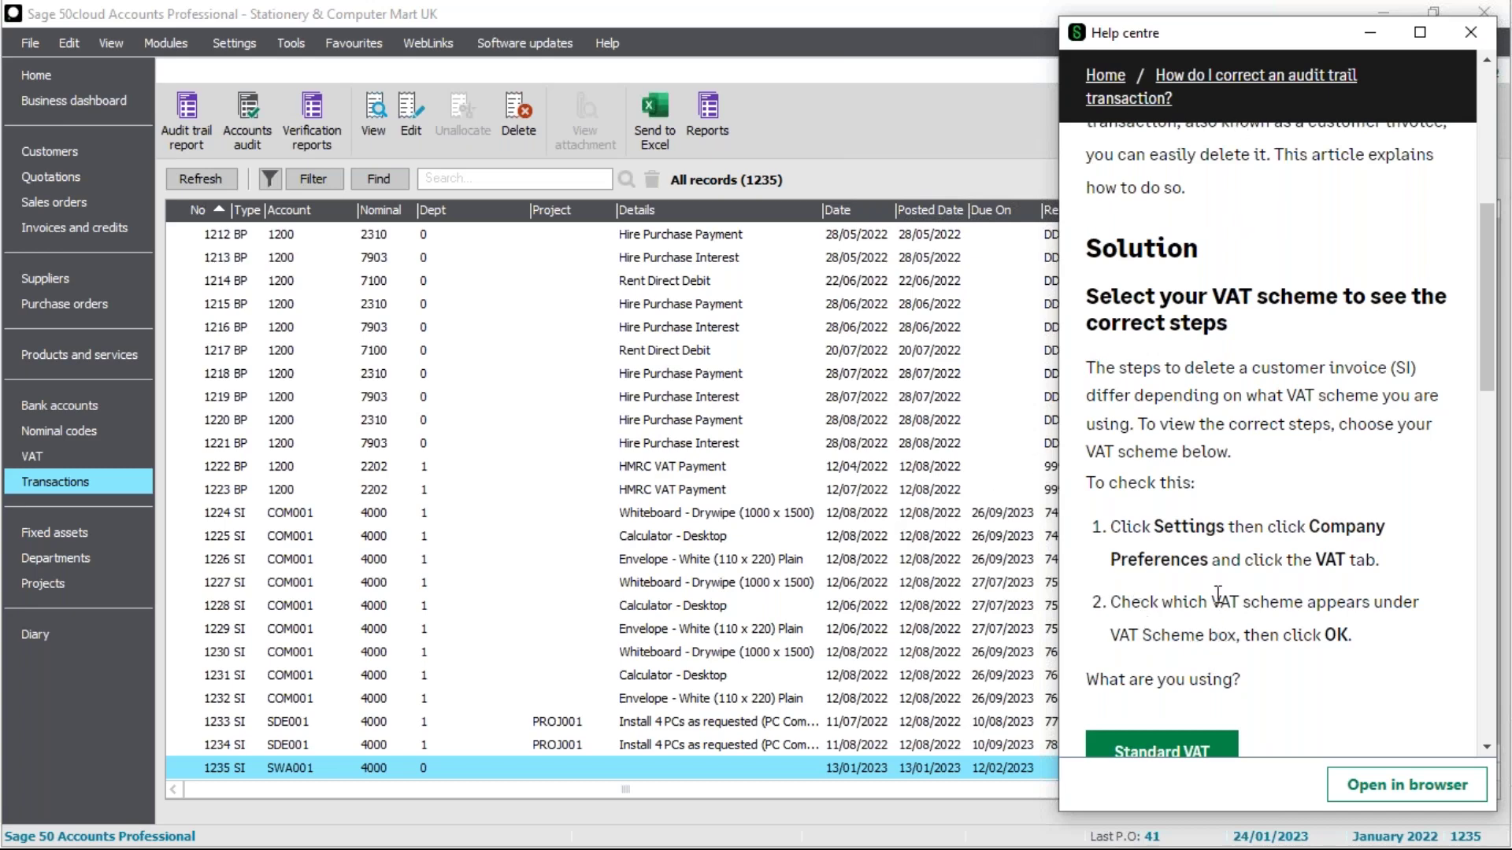
Step: Check the company's VAT scheme in Company Preferences, and close the preferences and the Help centre
left_click(241, 44)
left_click(277, 101)
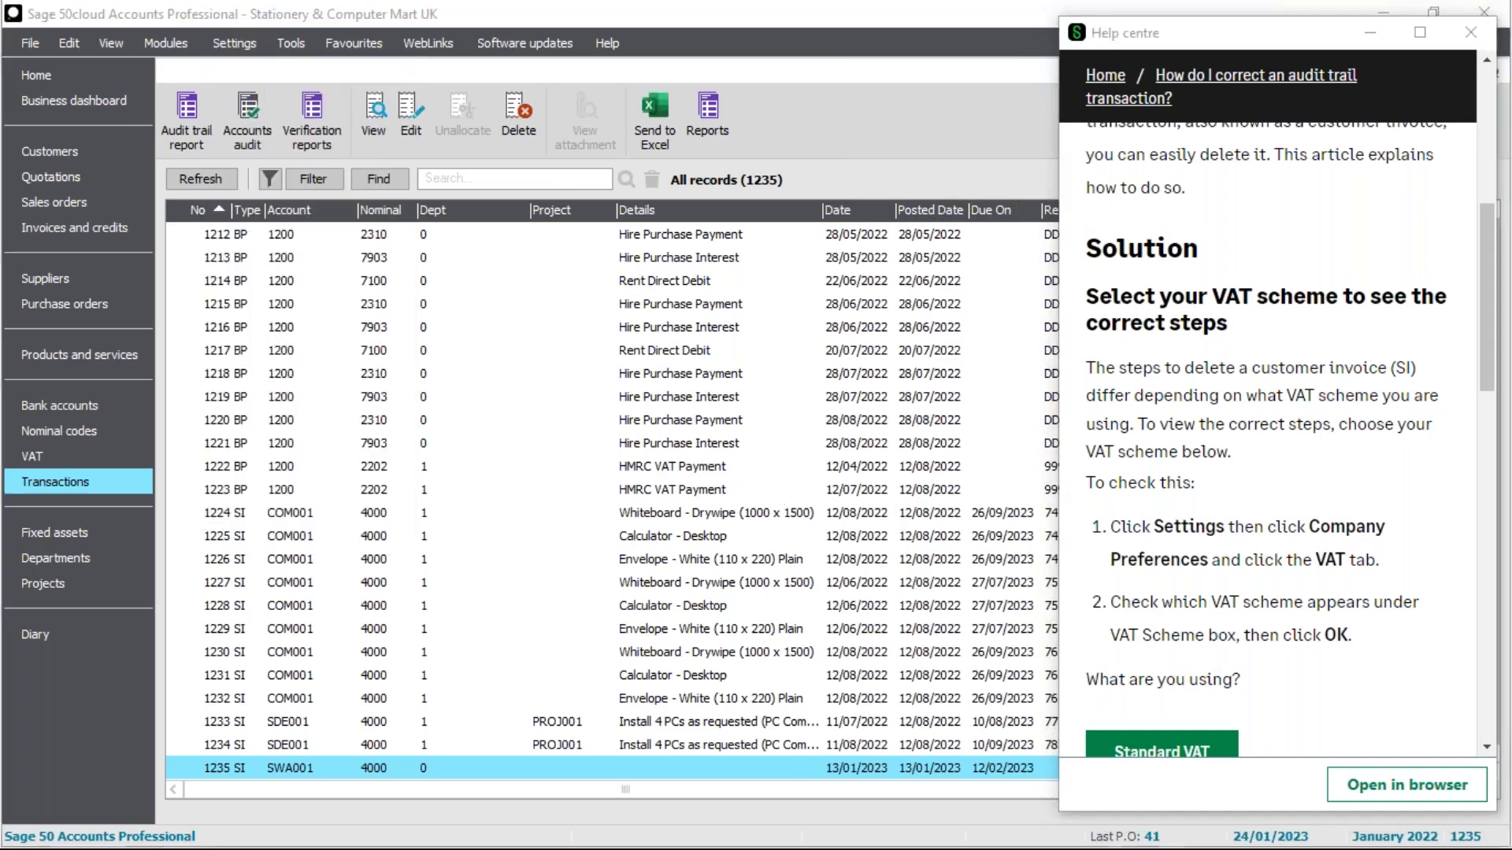
left_click(804, 496)
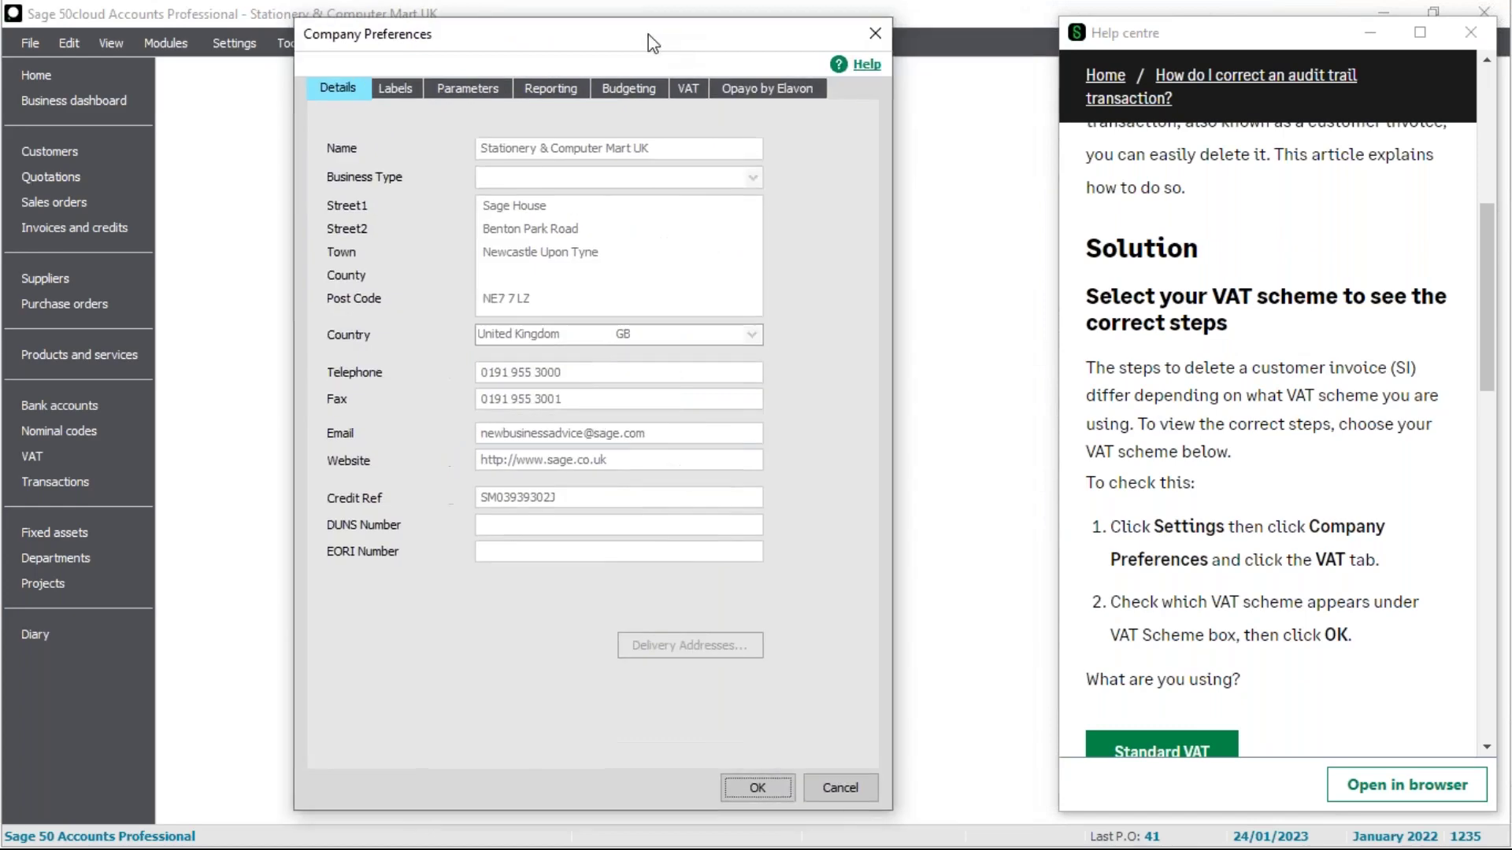
left_click_drag(652, 41, 759, 35)
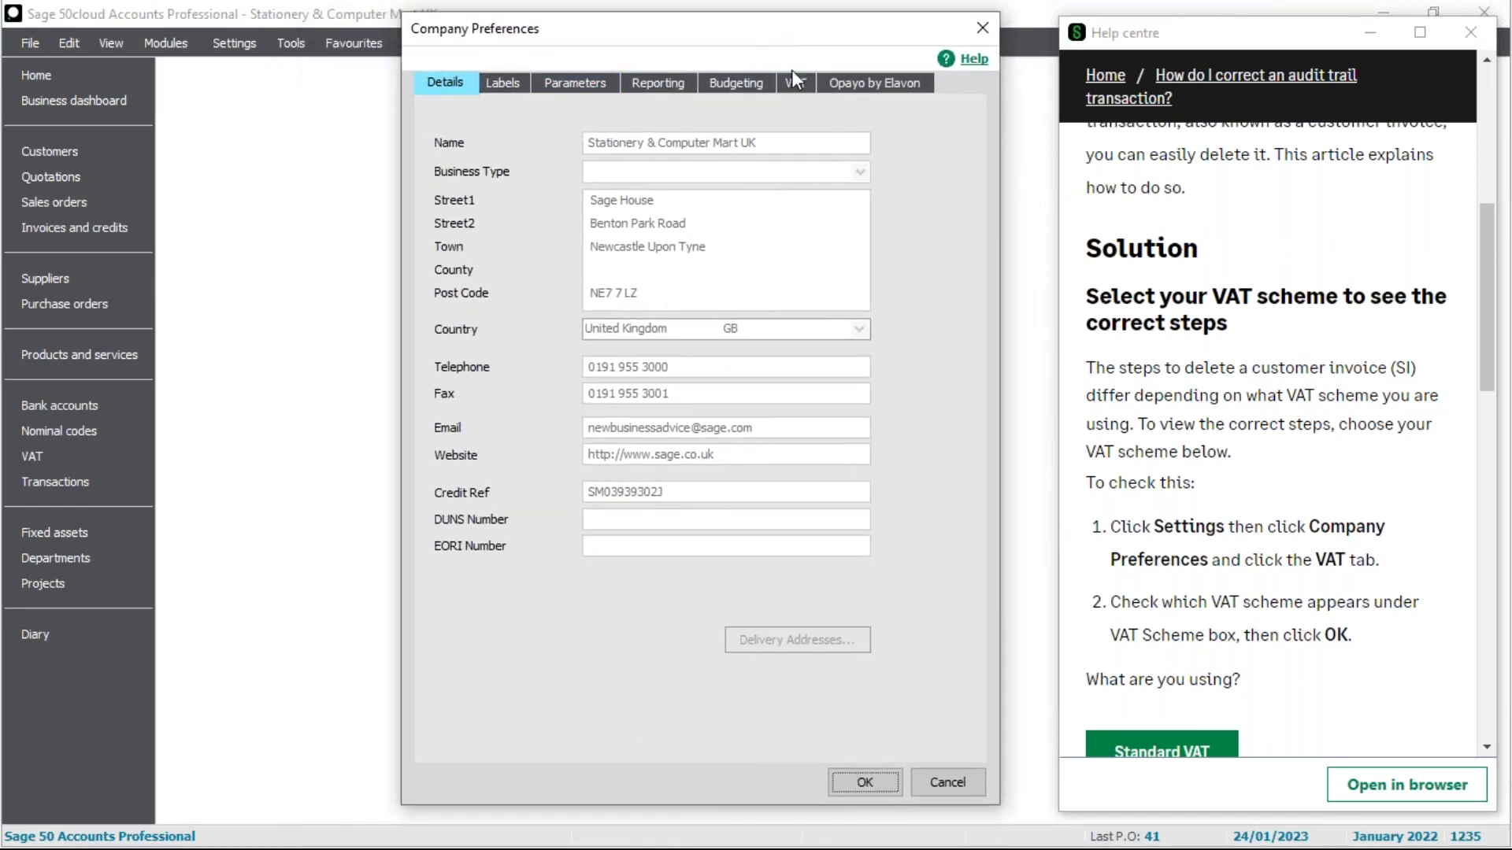
left_click(793, 77)
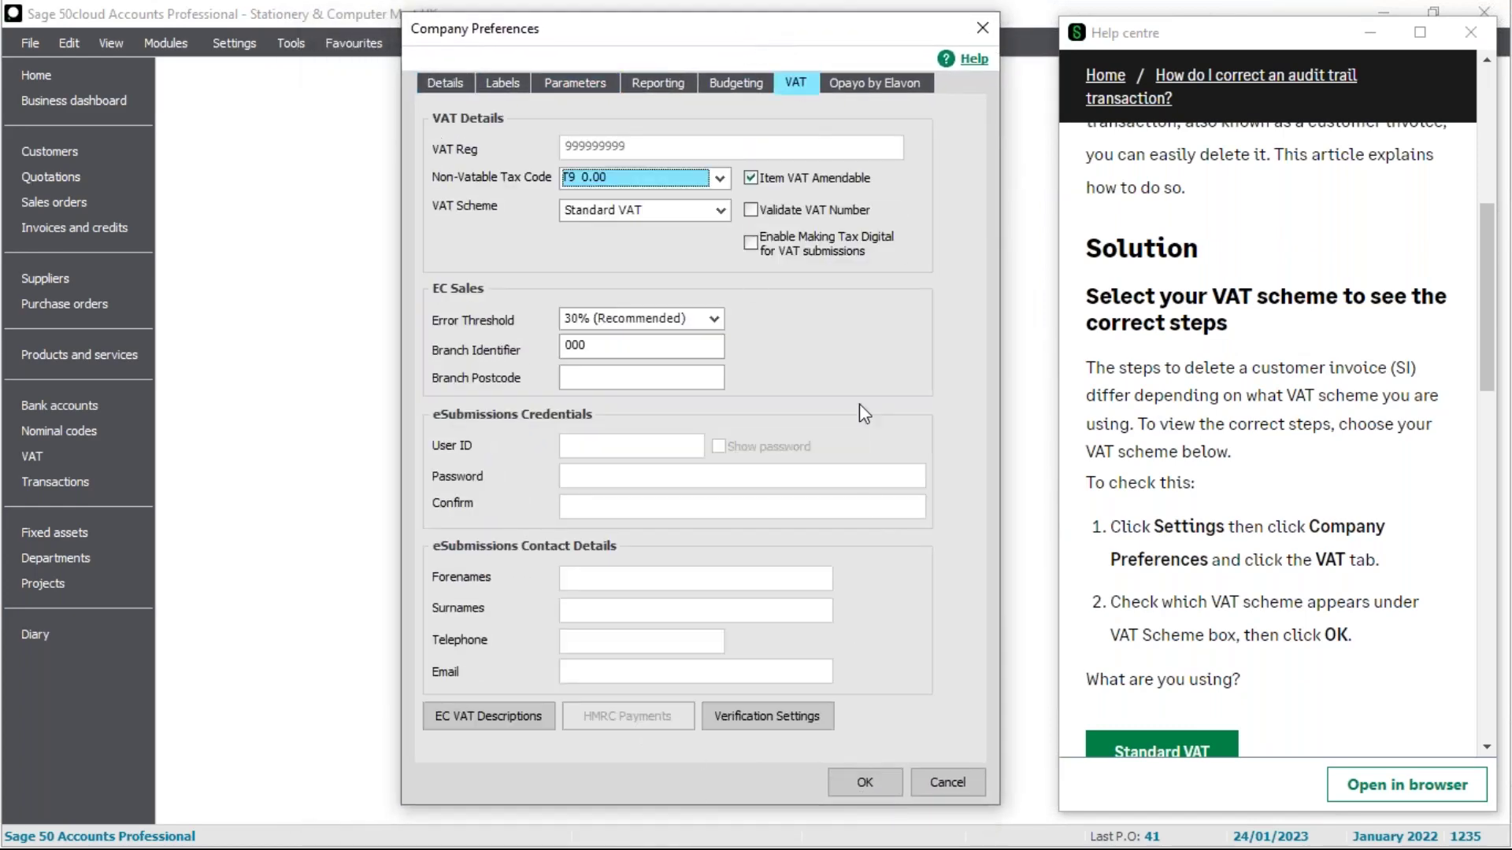
left_click(862, 779)
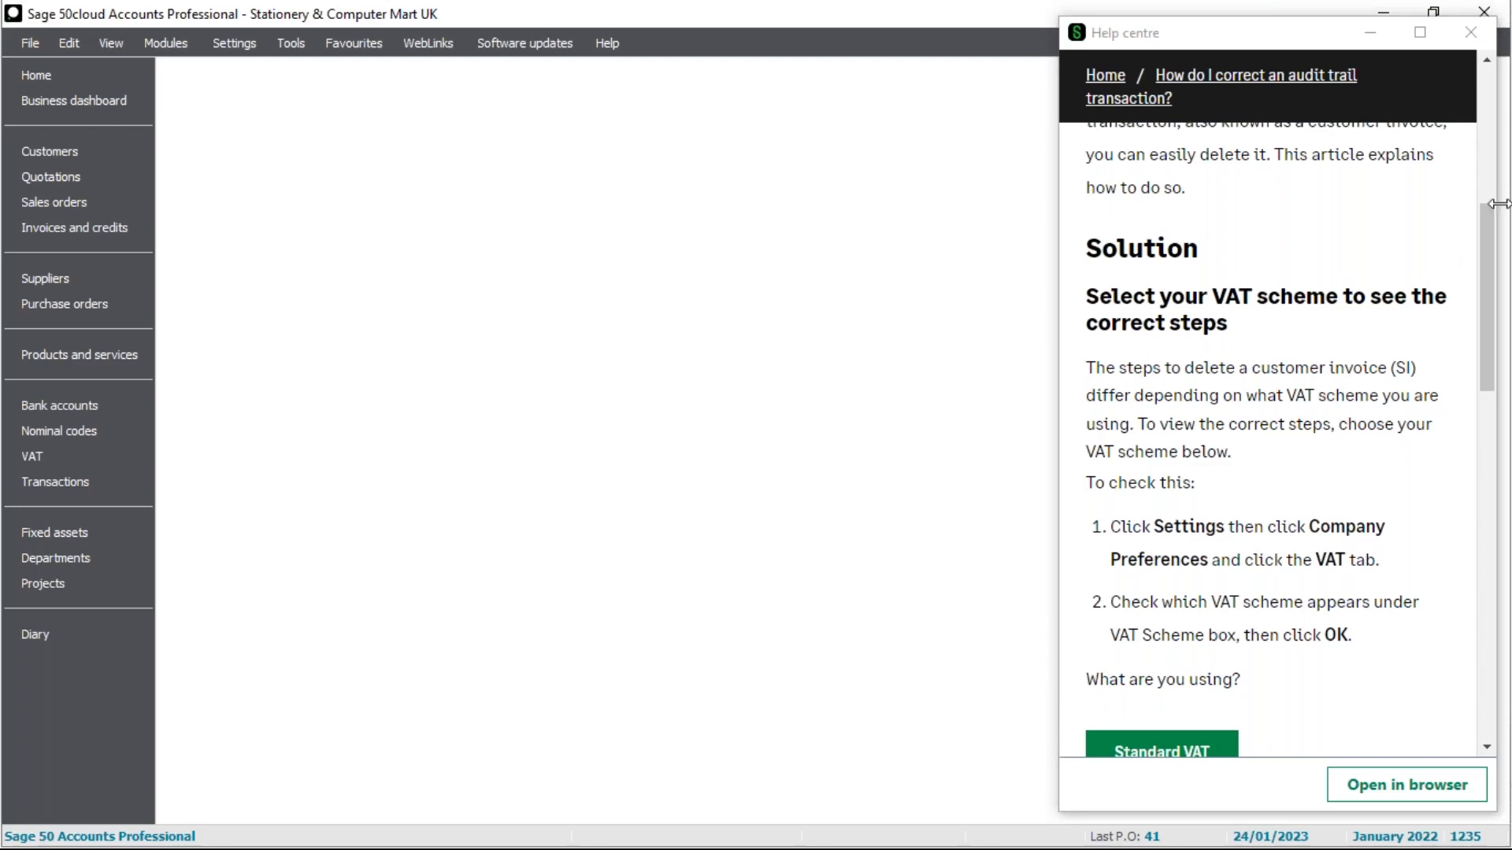
left_click(1471, 33)
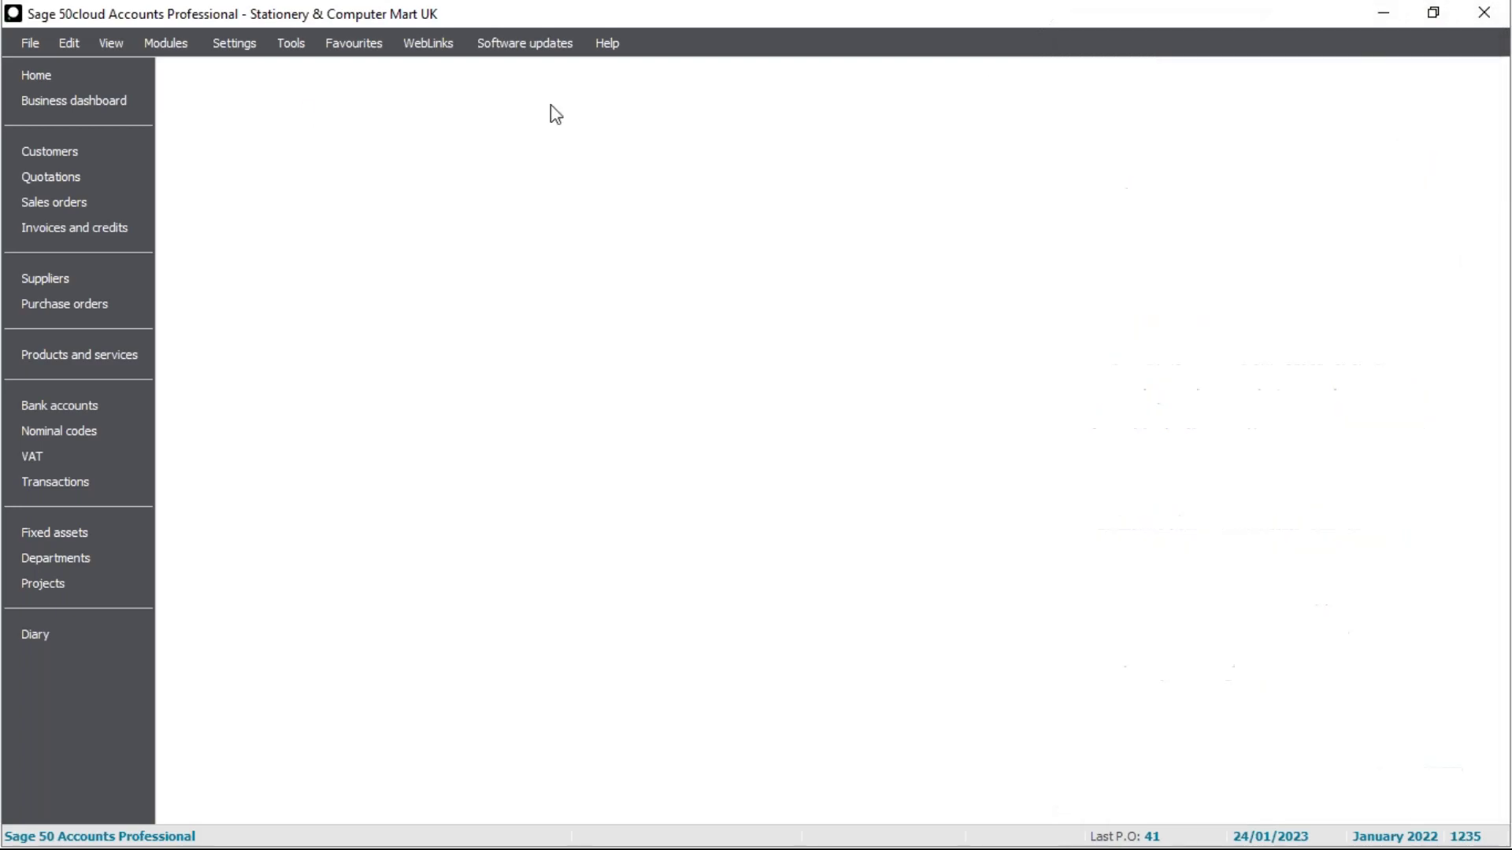
Step: Review the related help guides for a customer batch invoice, closing the help and the empty invoice form
left_click(69, 148)
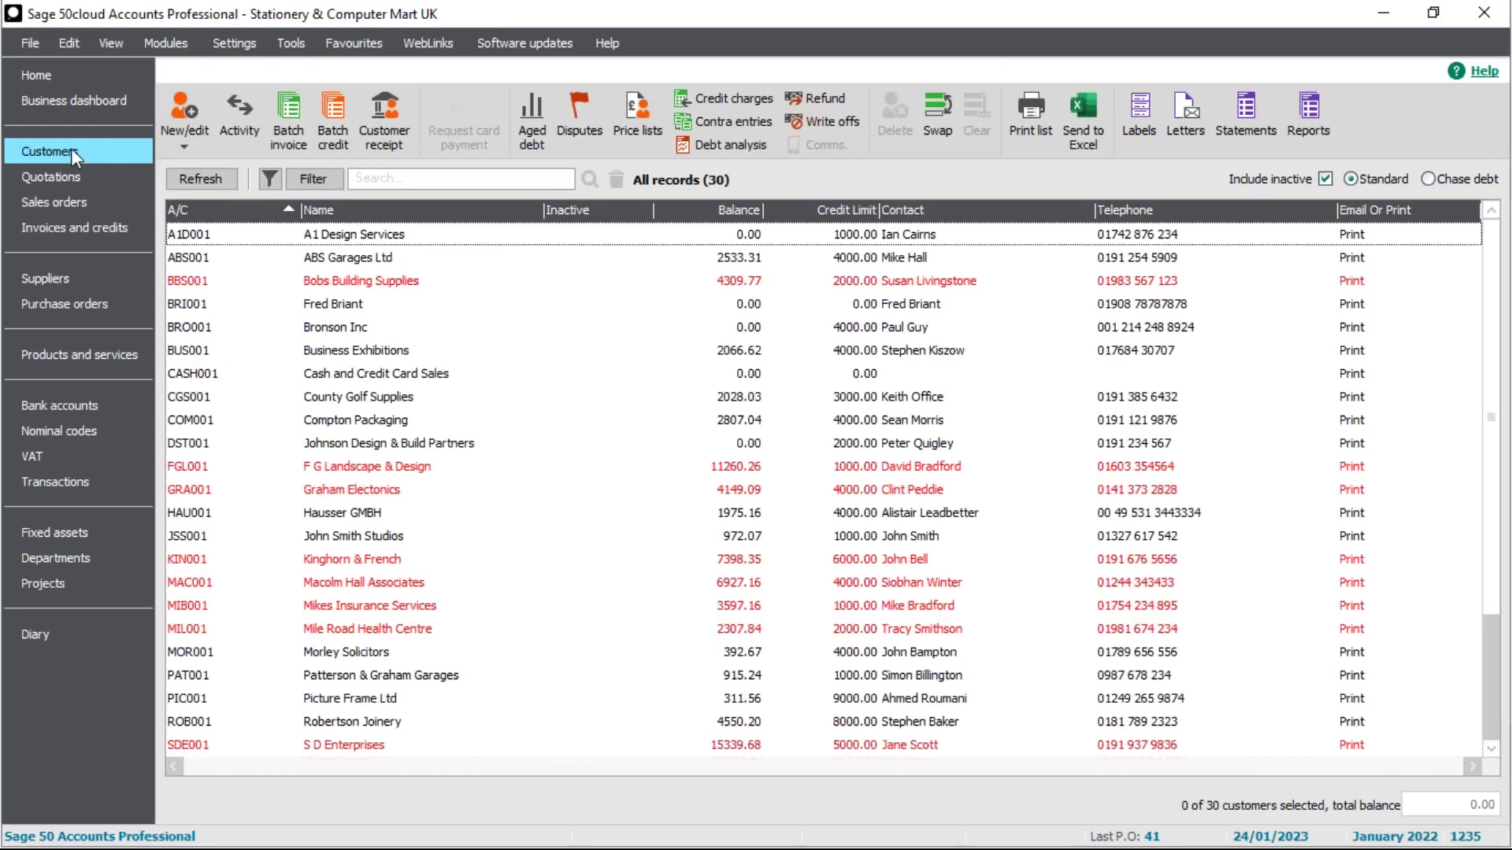
left_click(294, 129)
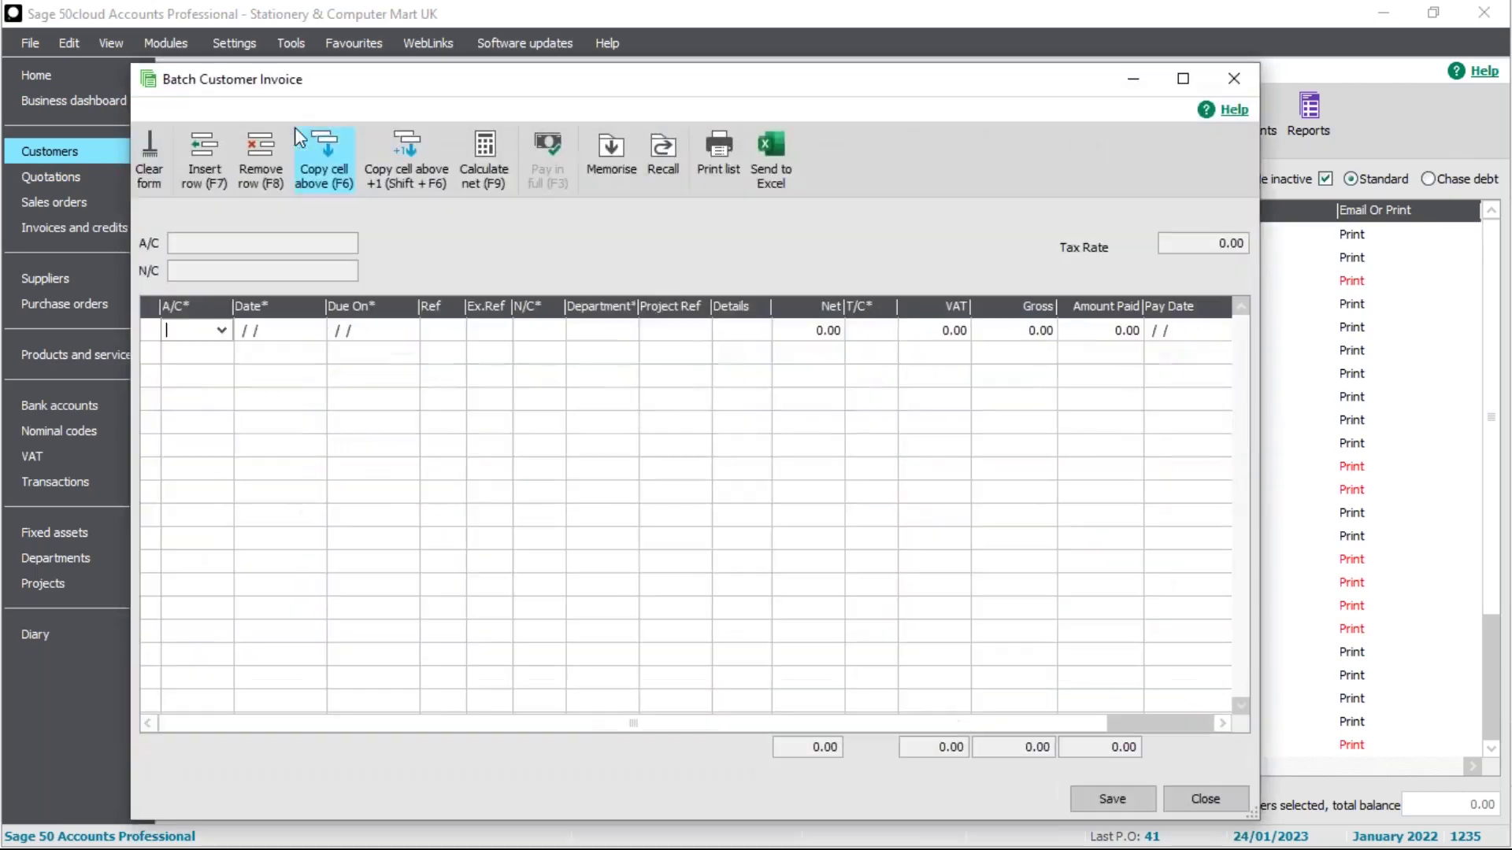
left_click(1234, 110)
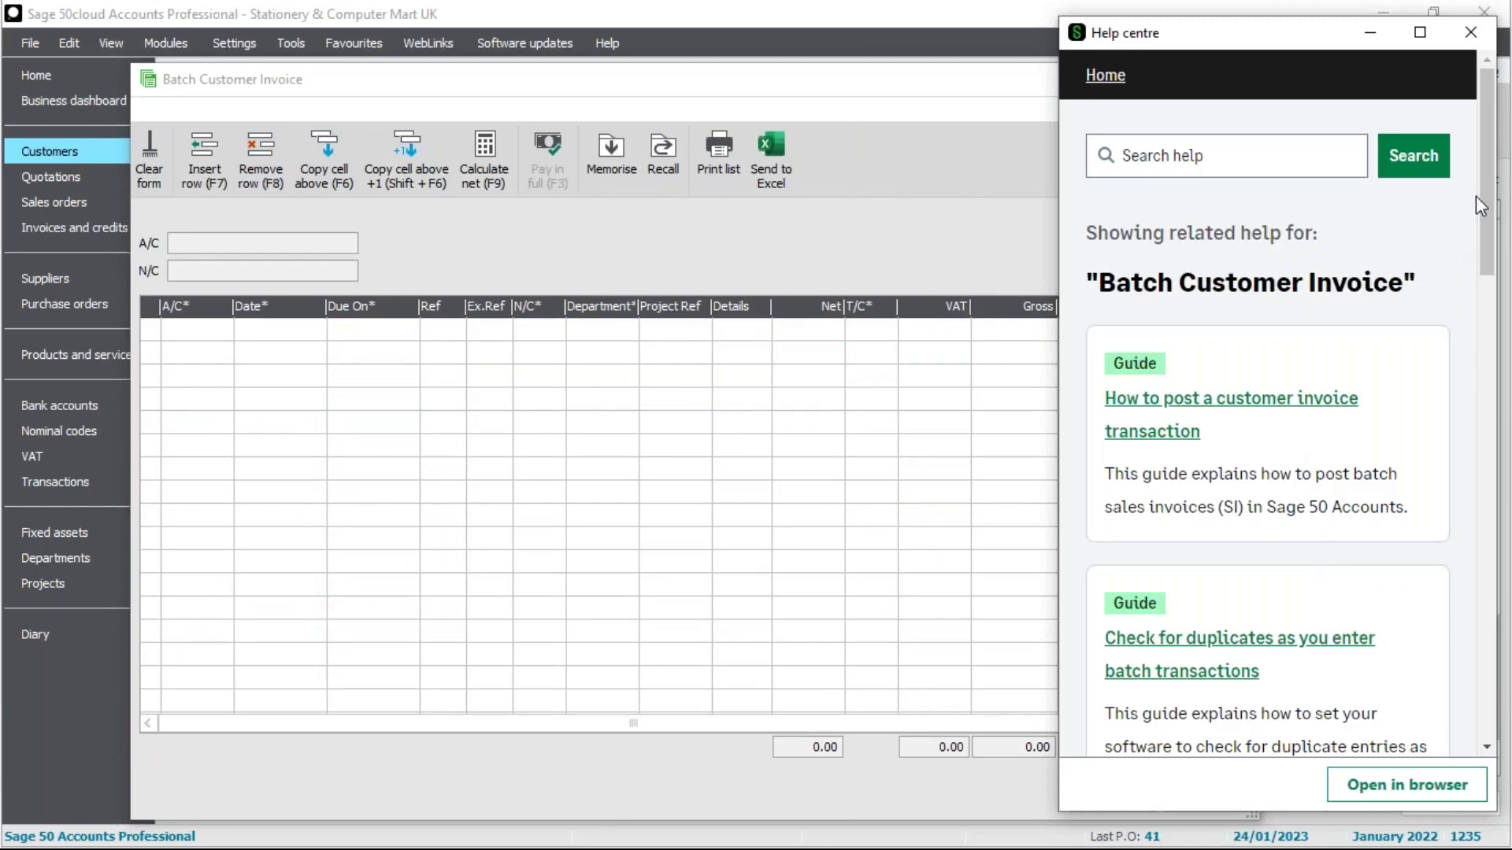
left_click_drag(1485, 209, 1504, 315)
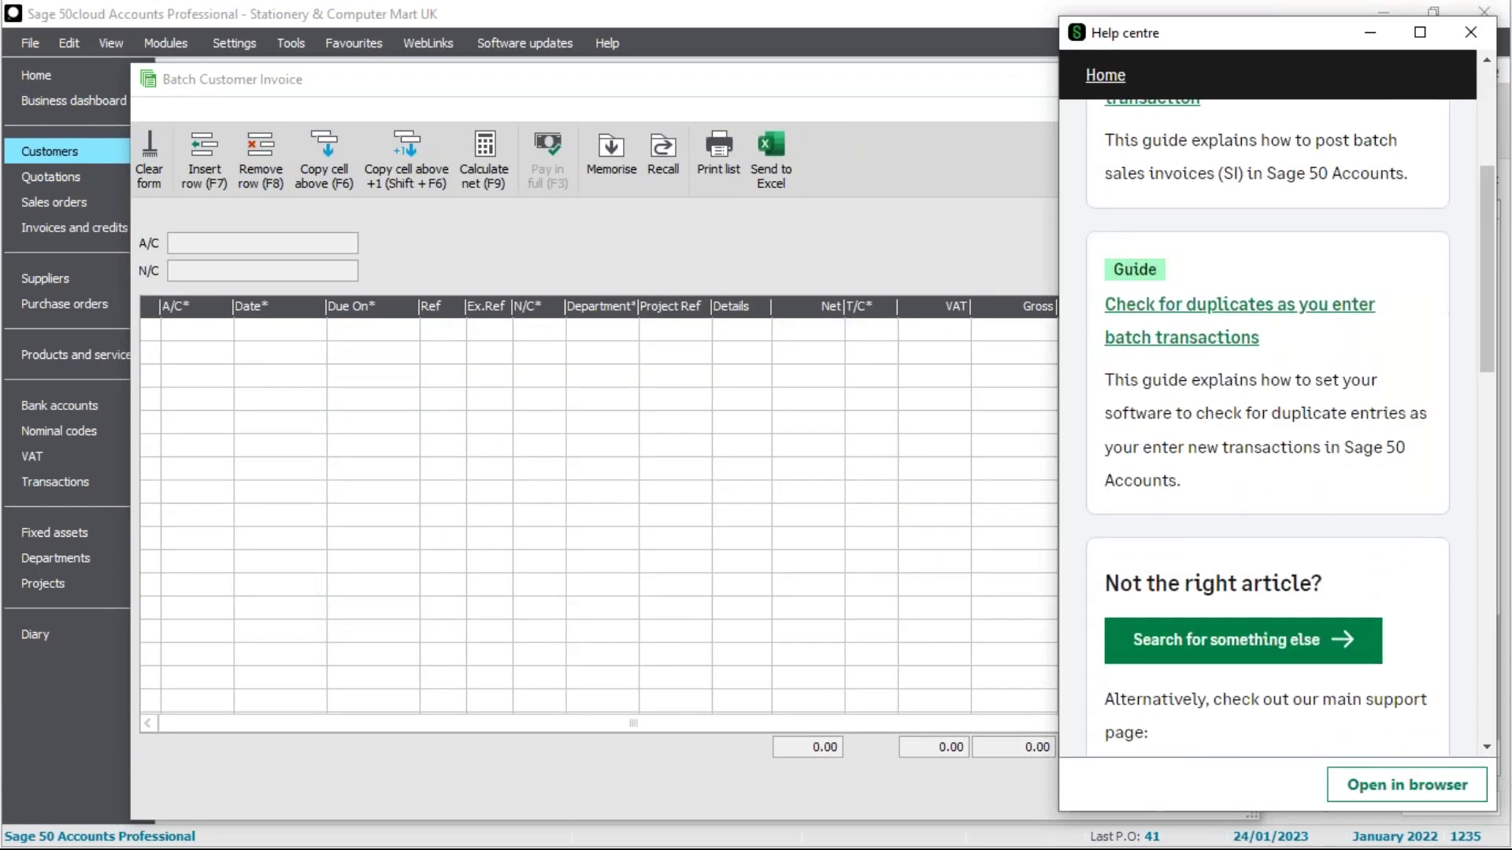
left_click(1470, 33)
left_click(1234, 79)
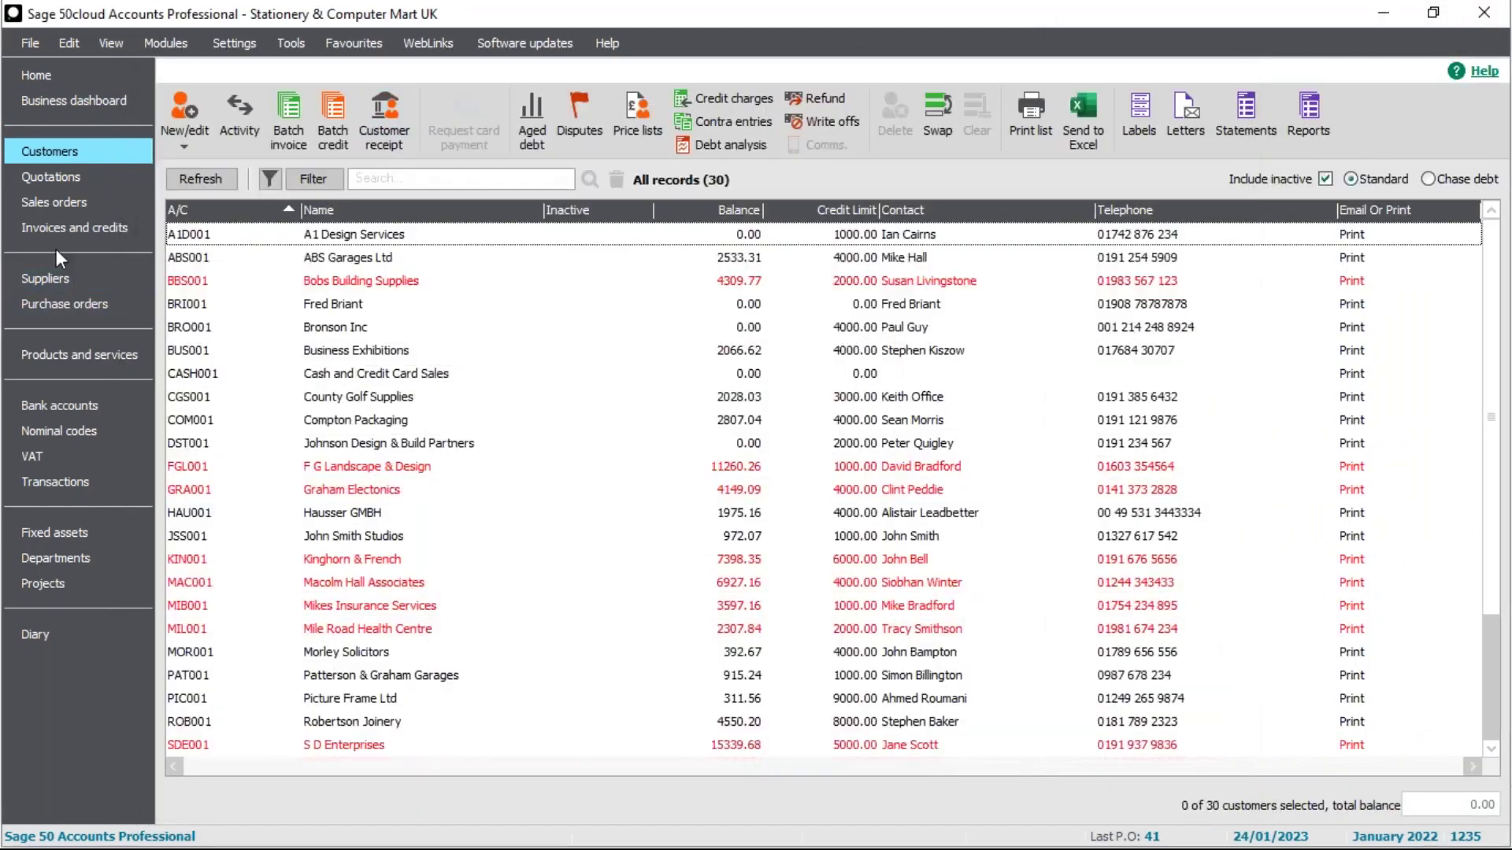
Step: Open product invoice 63 for F G Landscape & Design from the invoices list and acknowledge the sales order notice
left_click(50, 233)
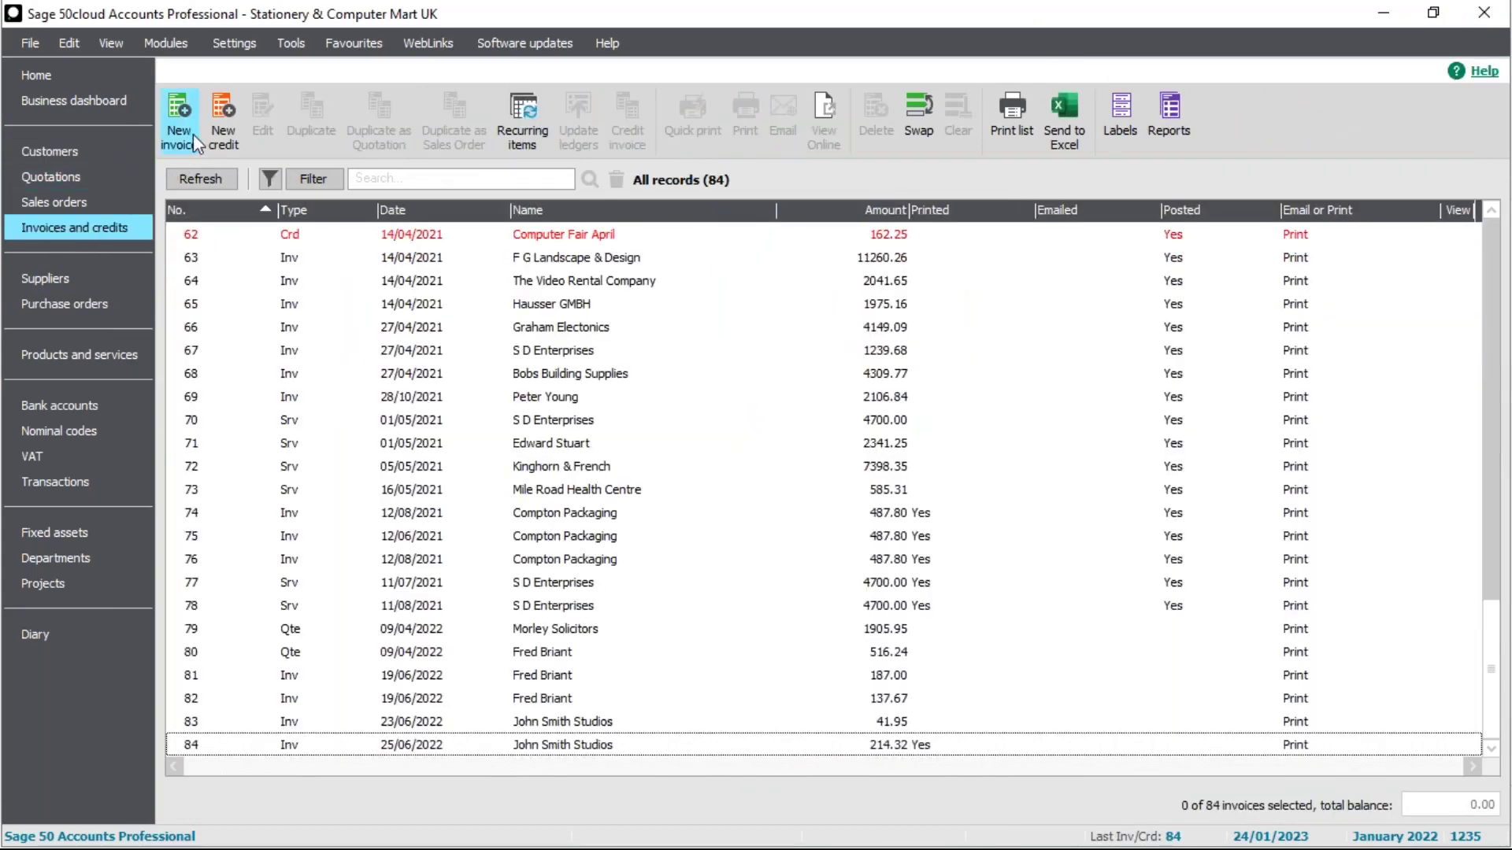
left_click(438, 259)
double_click(438, 262)
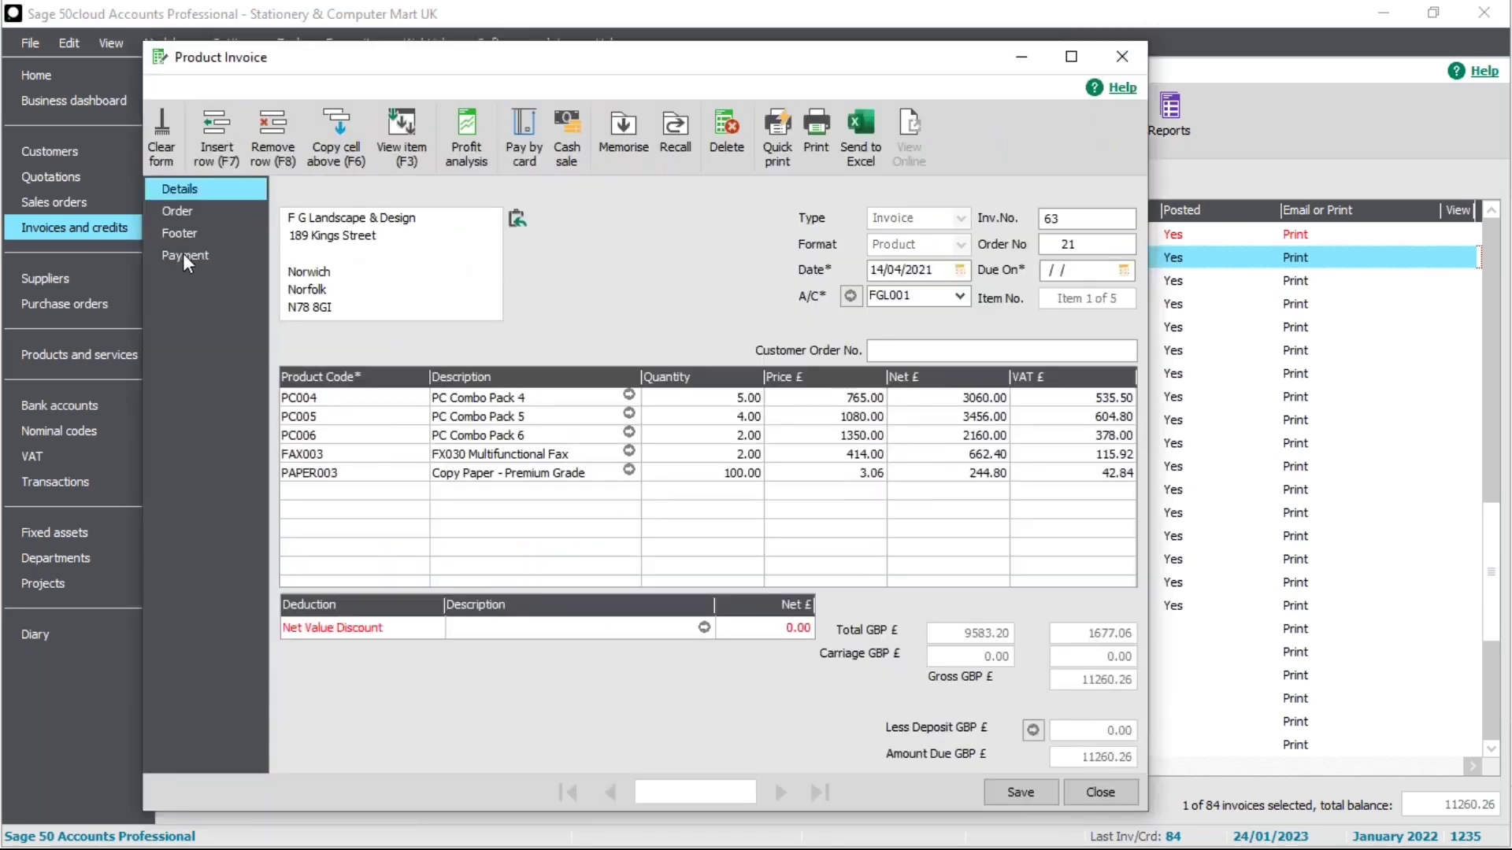
left_click(636, 452)
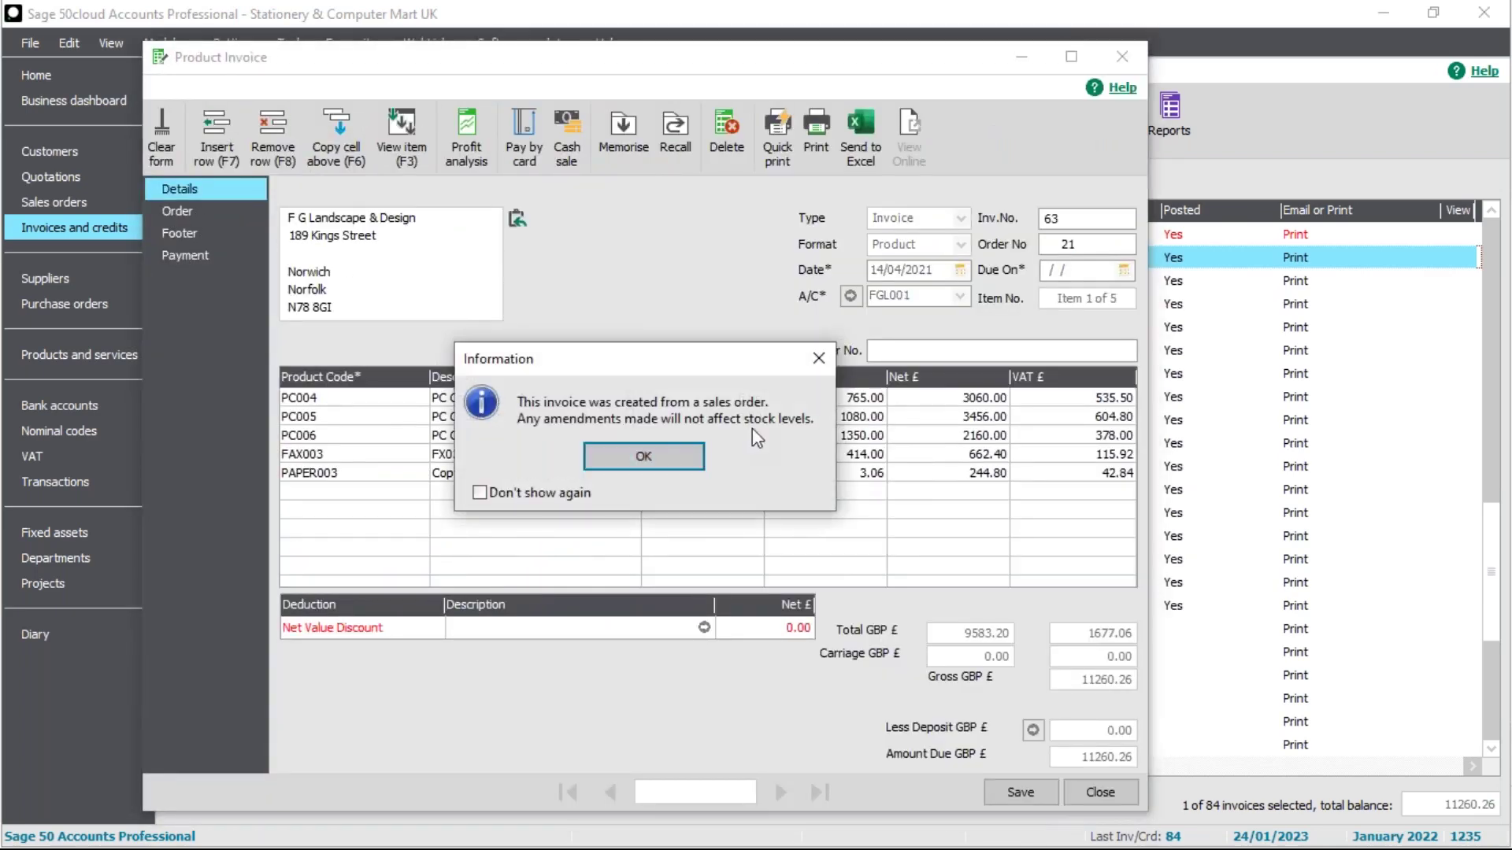
left_click(685, 452)
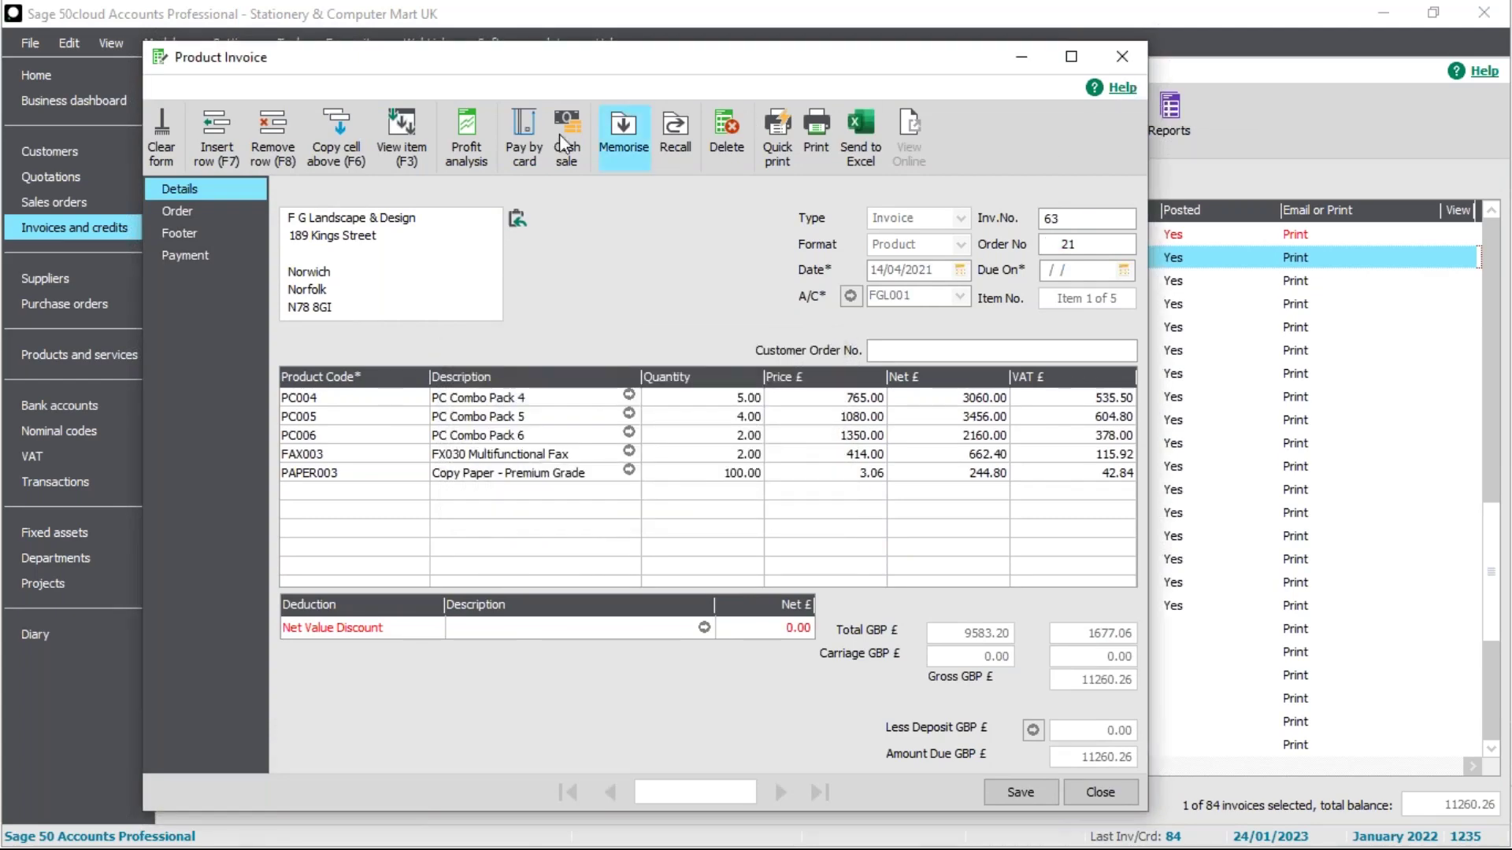
Step: Review the related help for the invoice's order details, closing the Help centre and the invoice
left_click(203, 218)
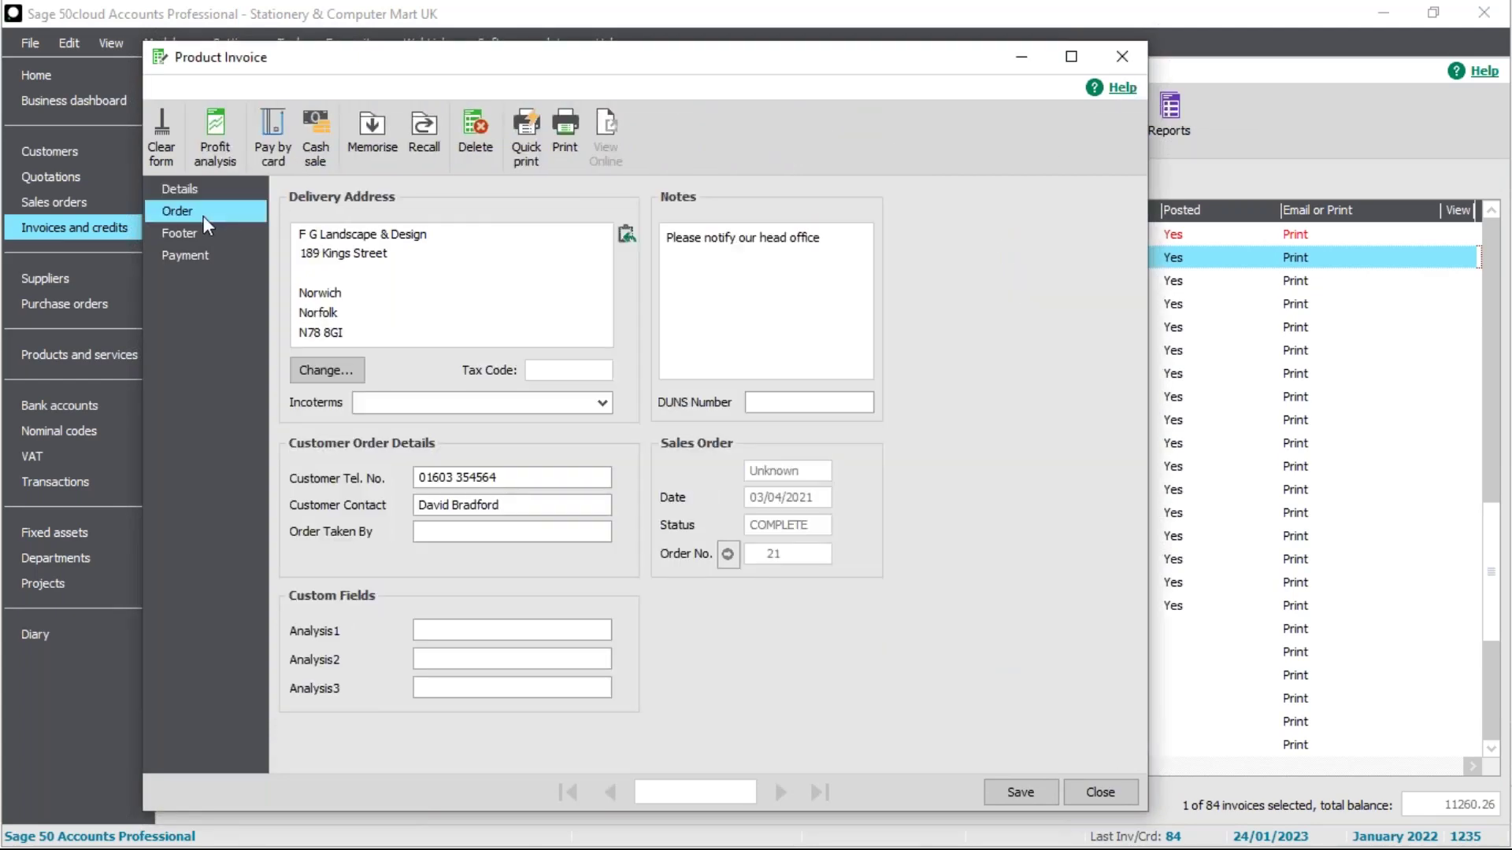
left_click(1118, 91)
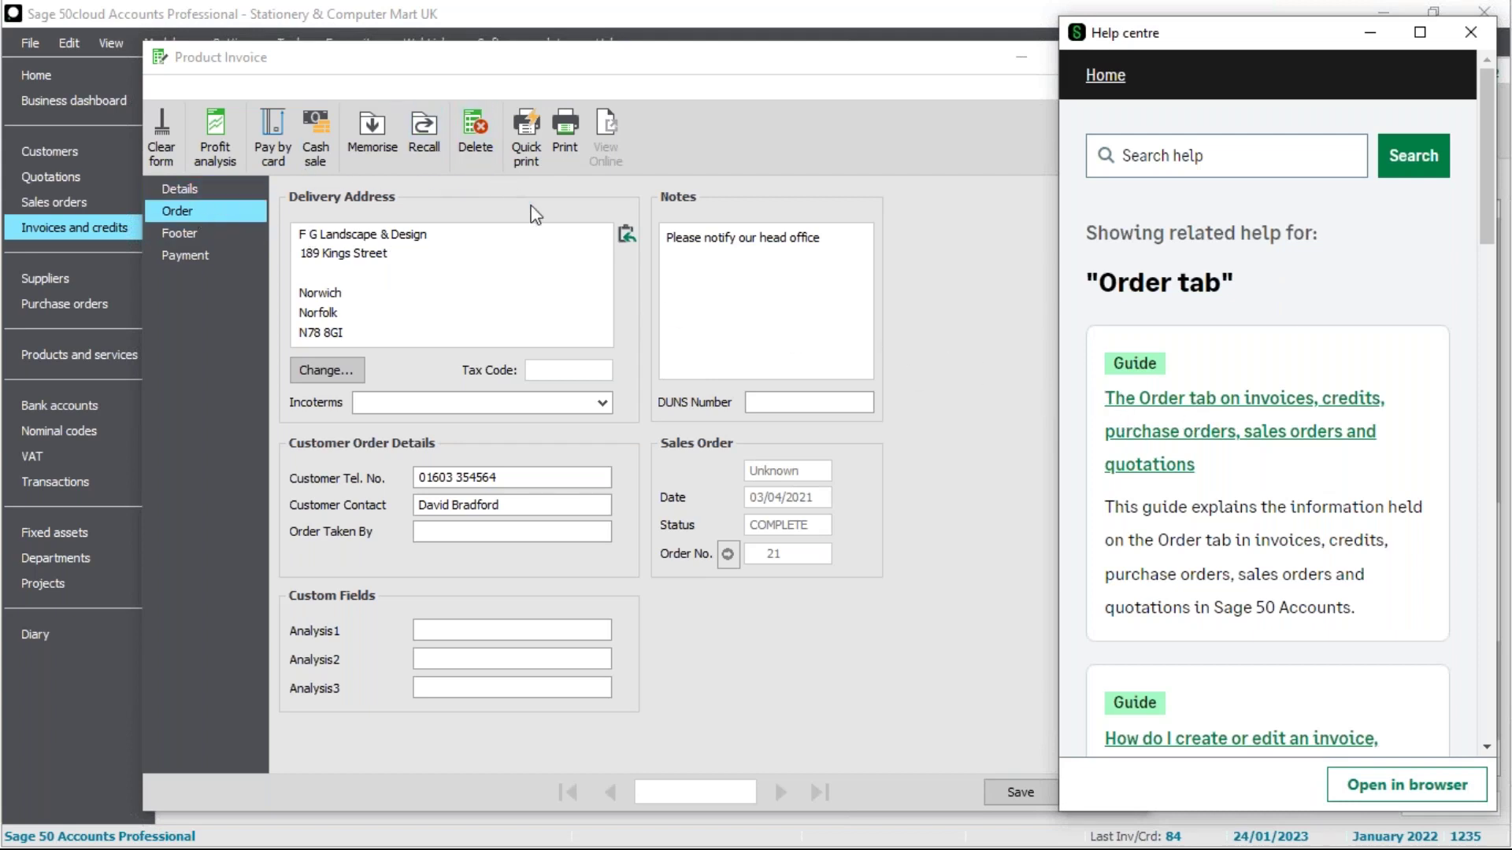
left_click(1470, 33)
left_click(1121, 54)
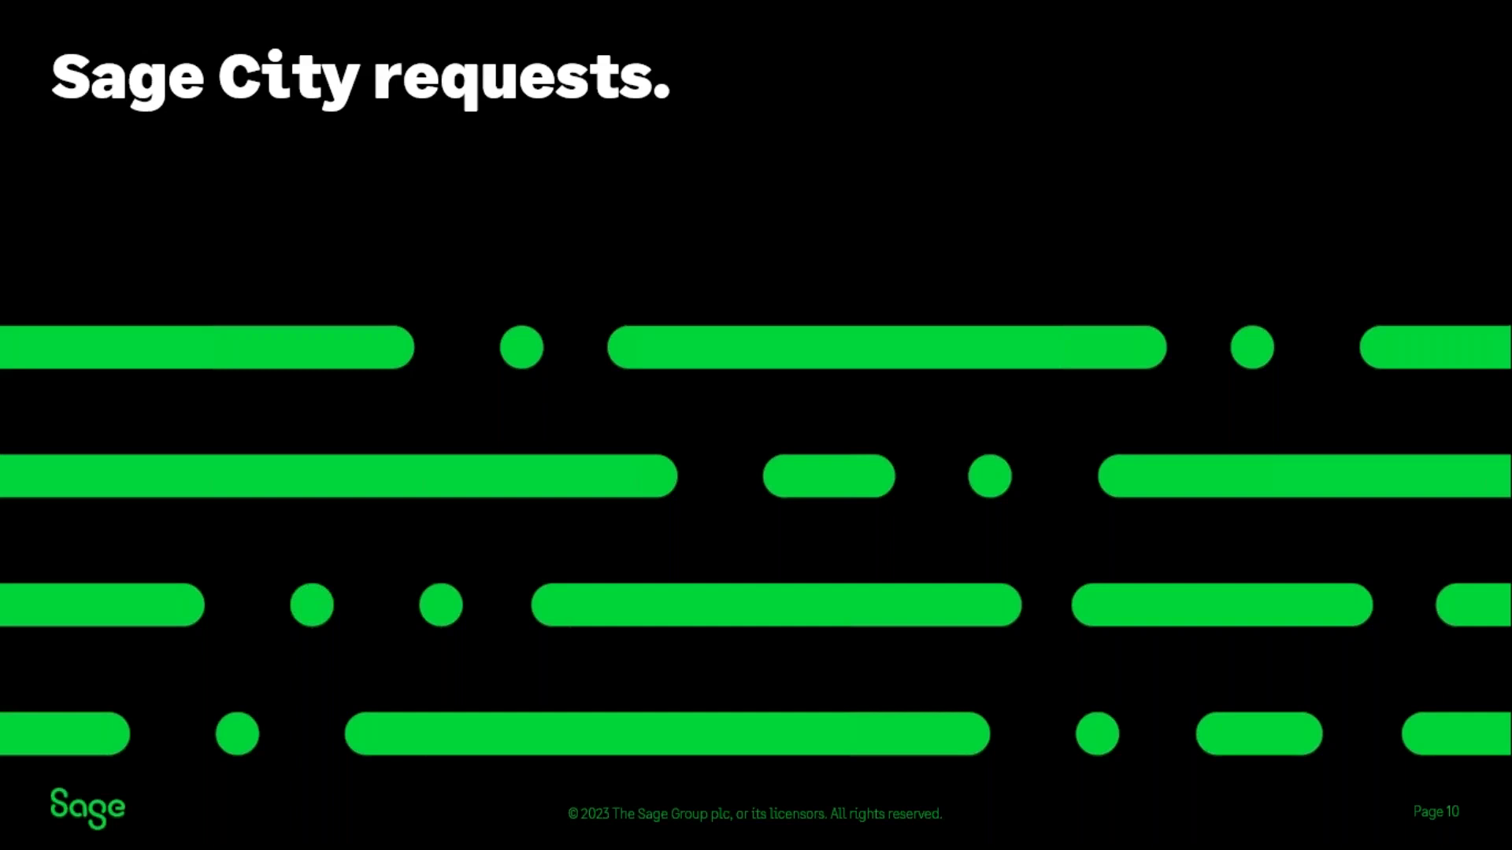
left_click(854, 215)
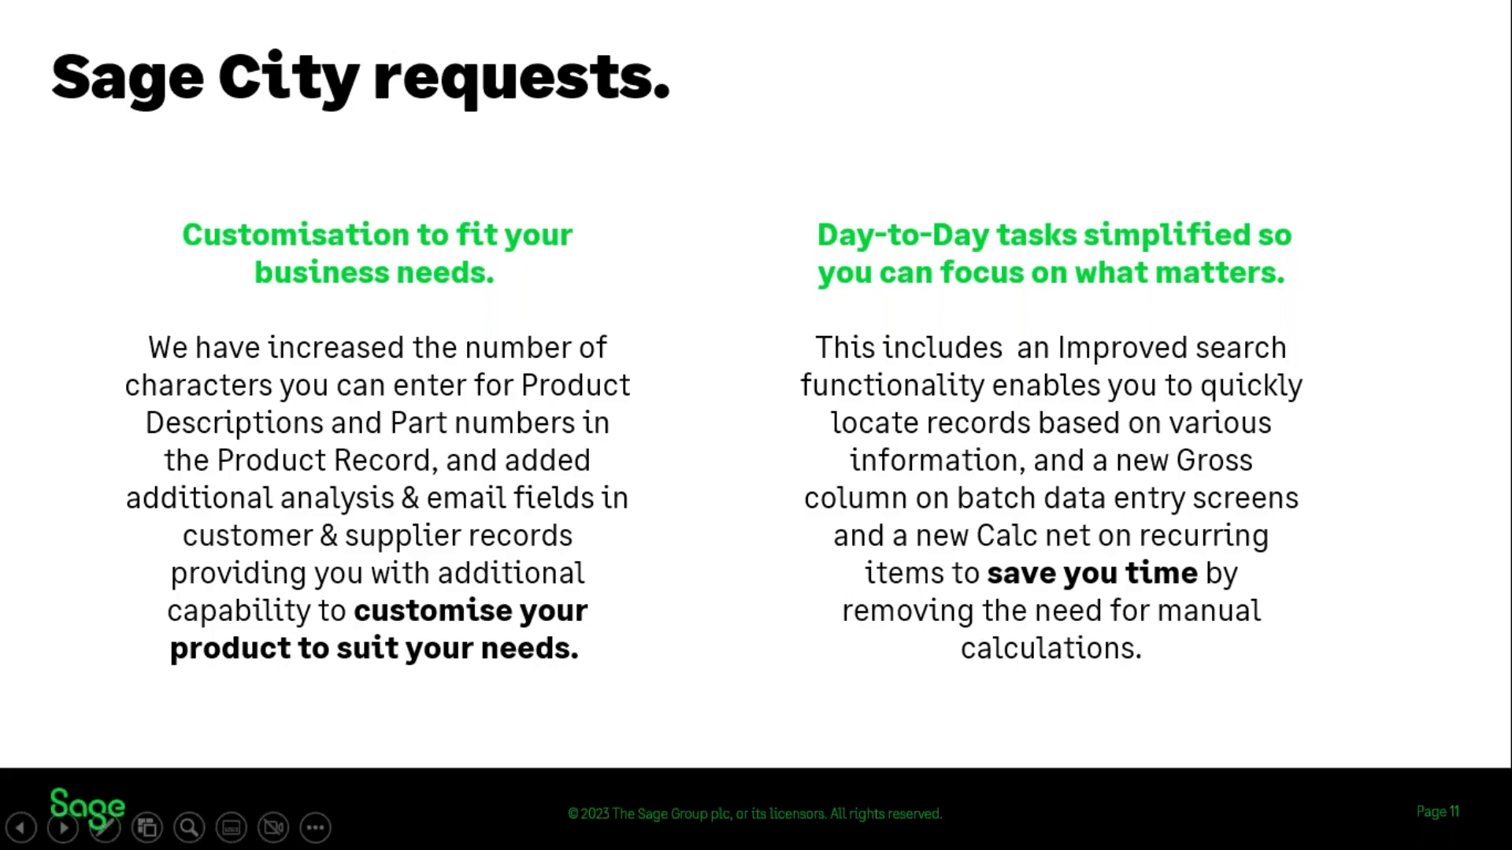
Step: Switch to Sage 50 Accounts and open an empty customer batch invoice
key("alt+Tab")
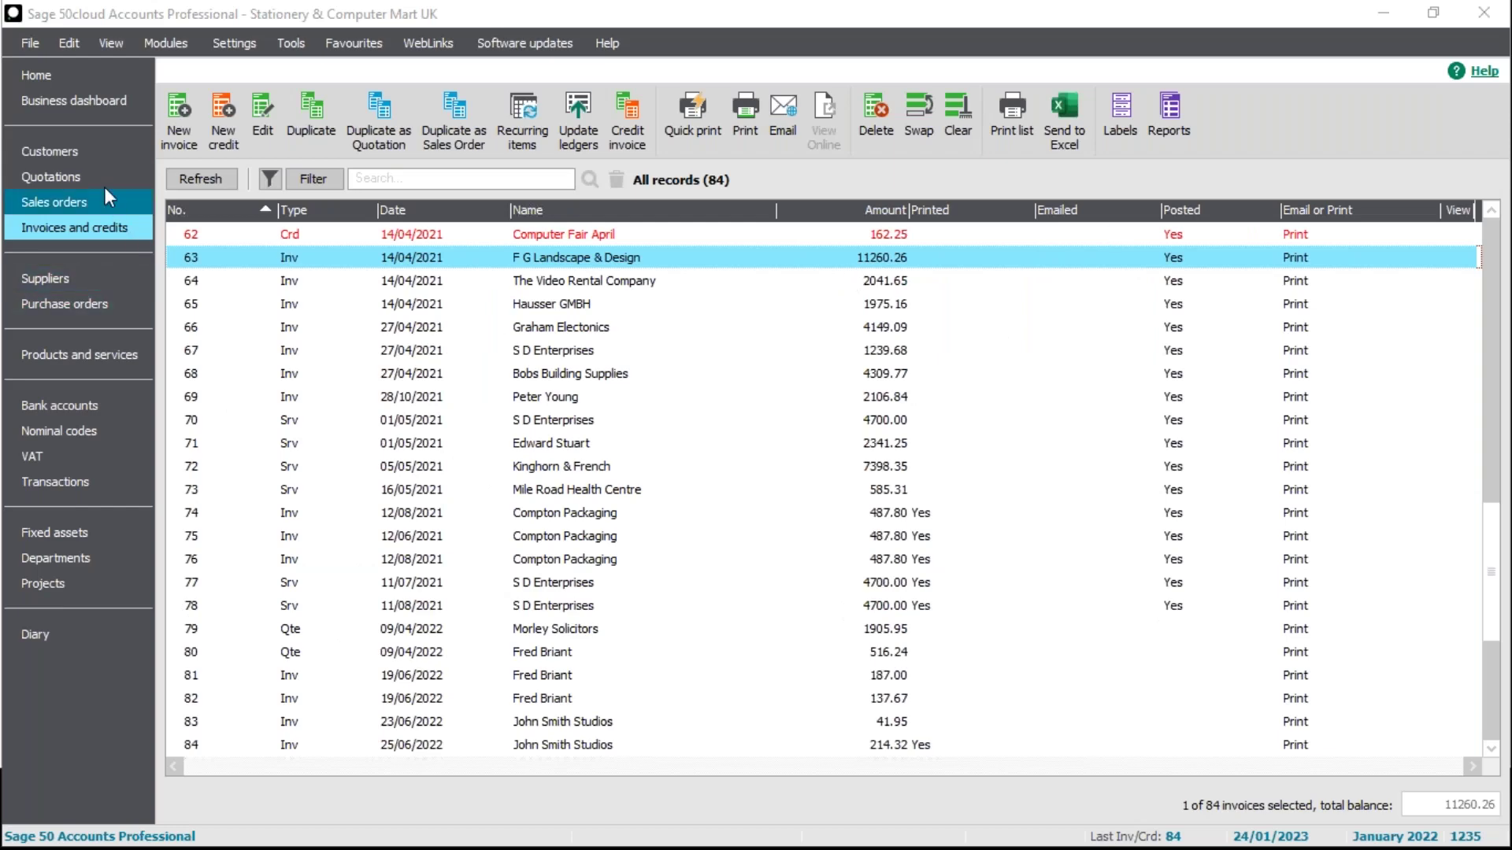
left_click(45, 148)
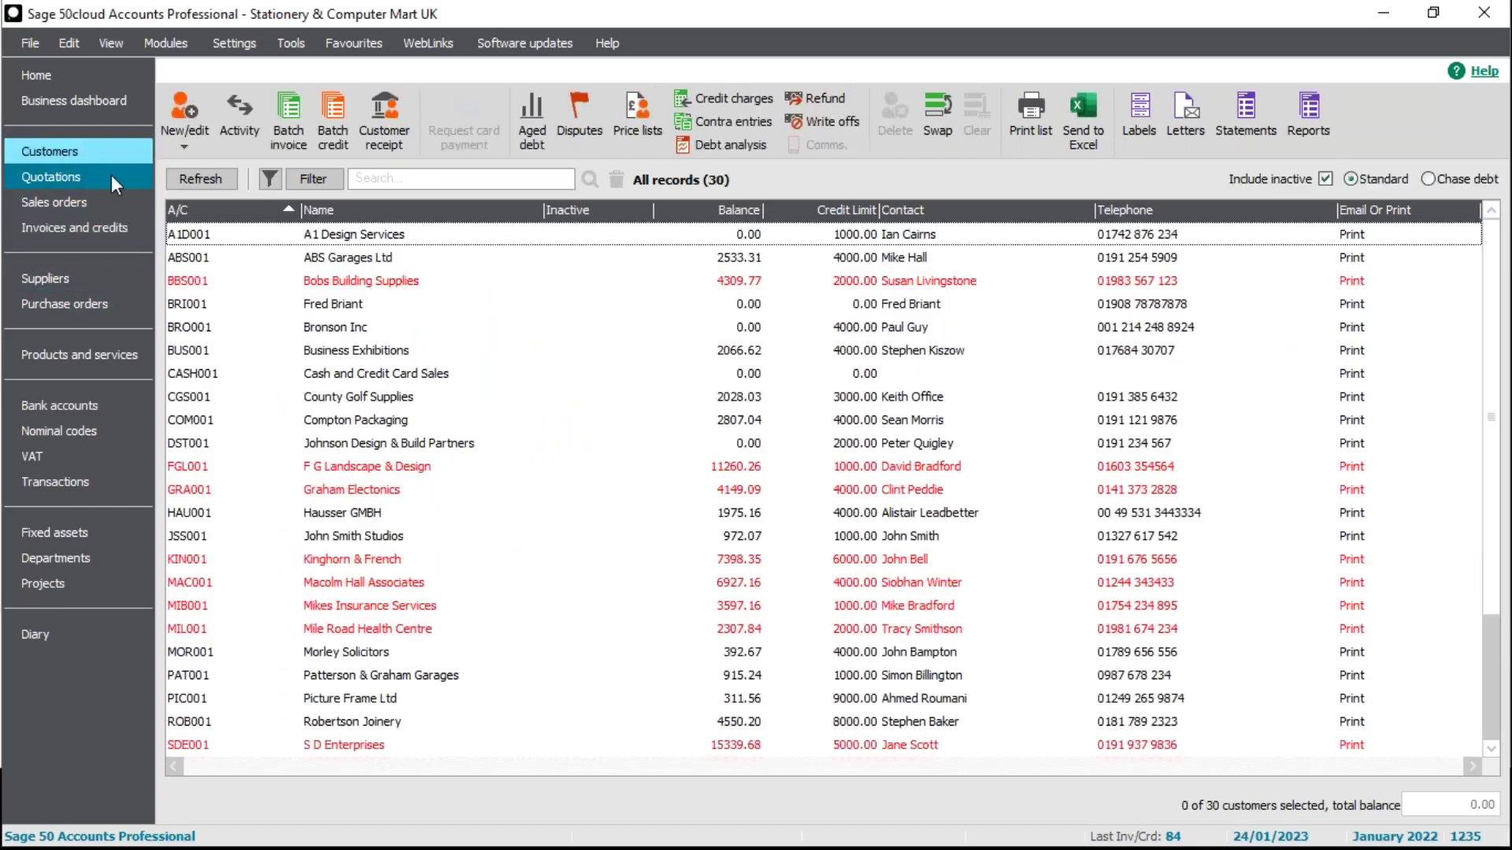
left_click(288, 138)
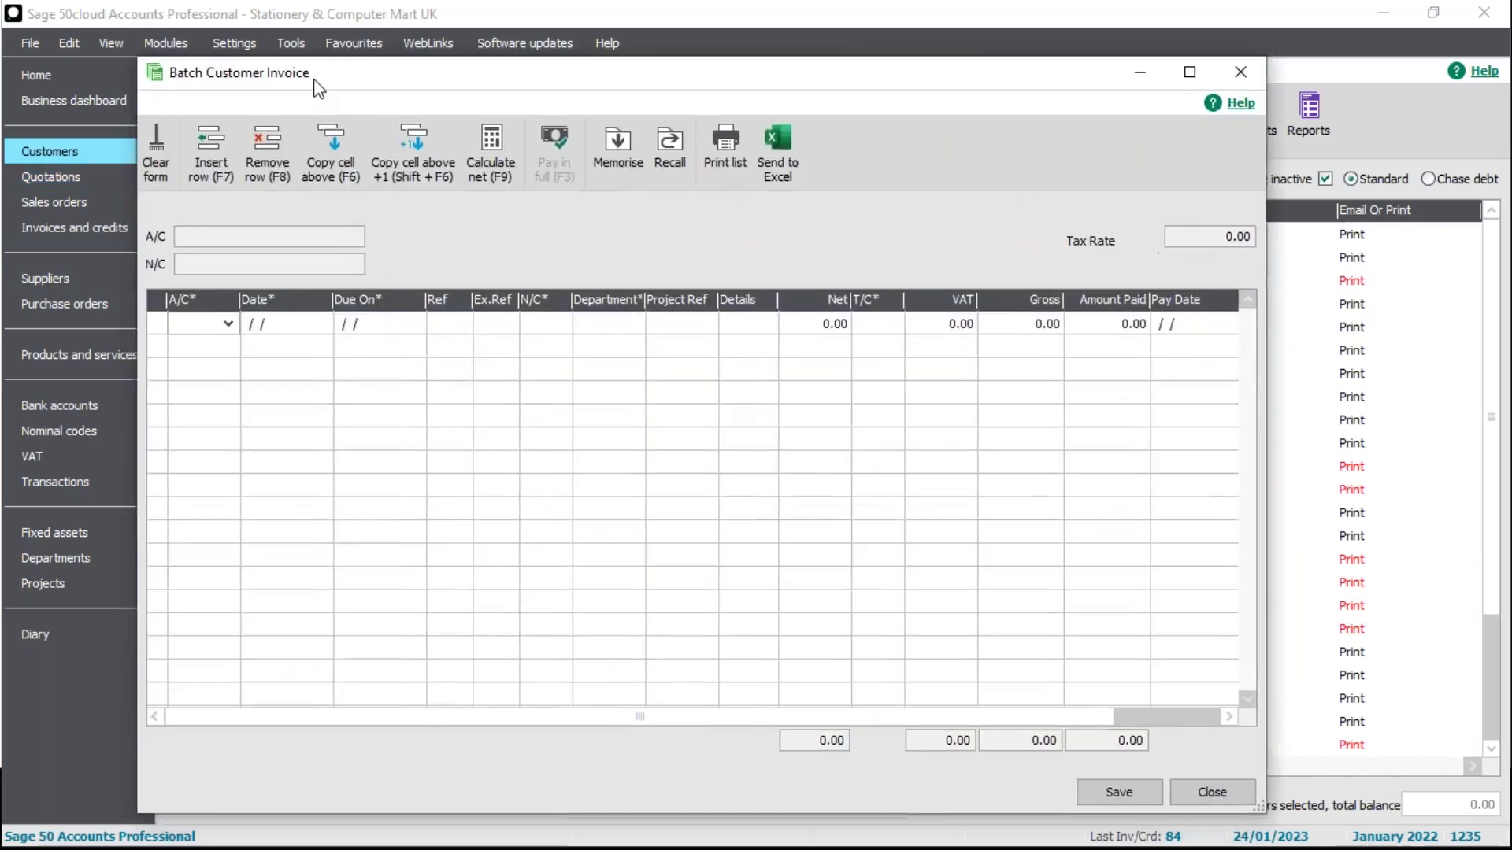
Step: Search the invoice's customer lookup by a contact's first name and choose Swan Leisure Centre, account SWA001
left_click(236, 321)
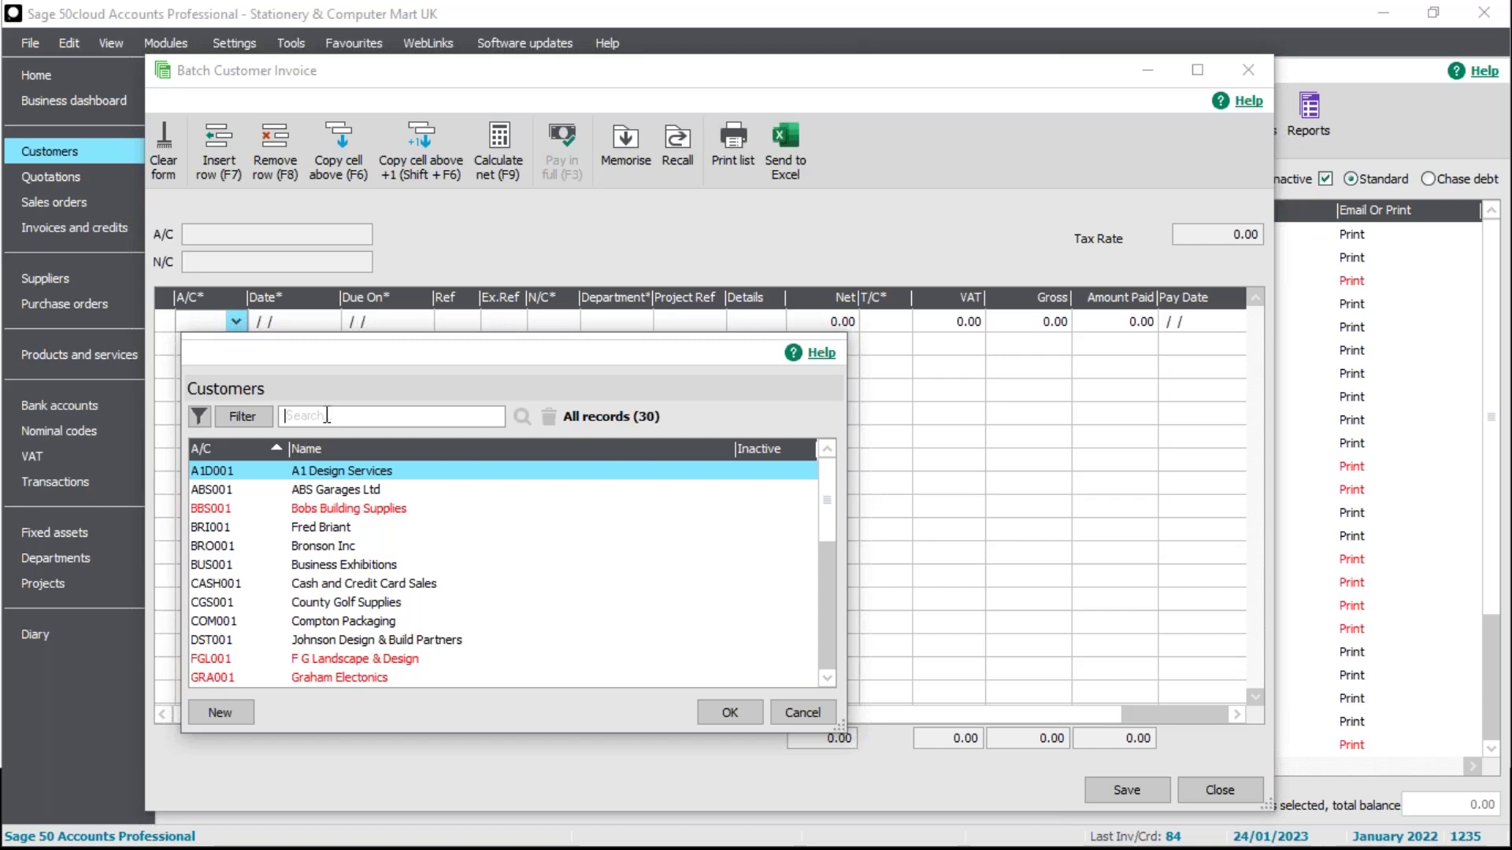
type("john")
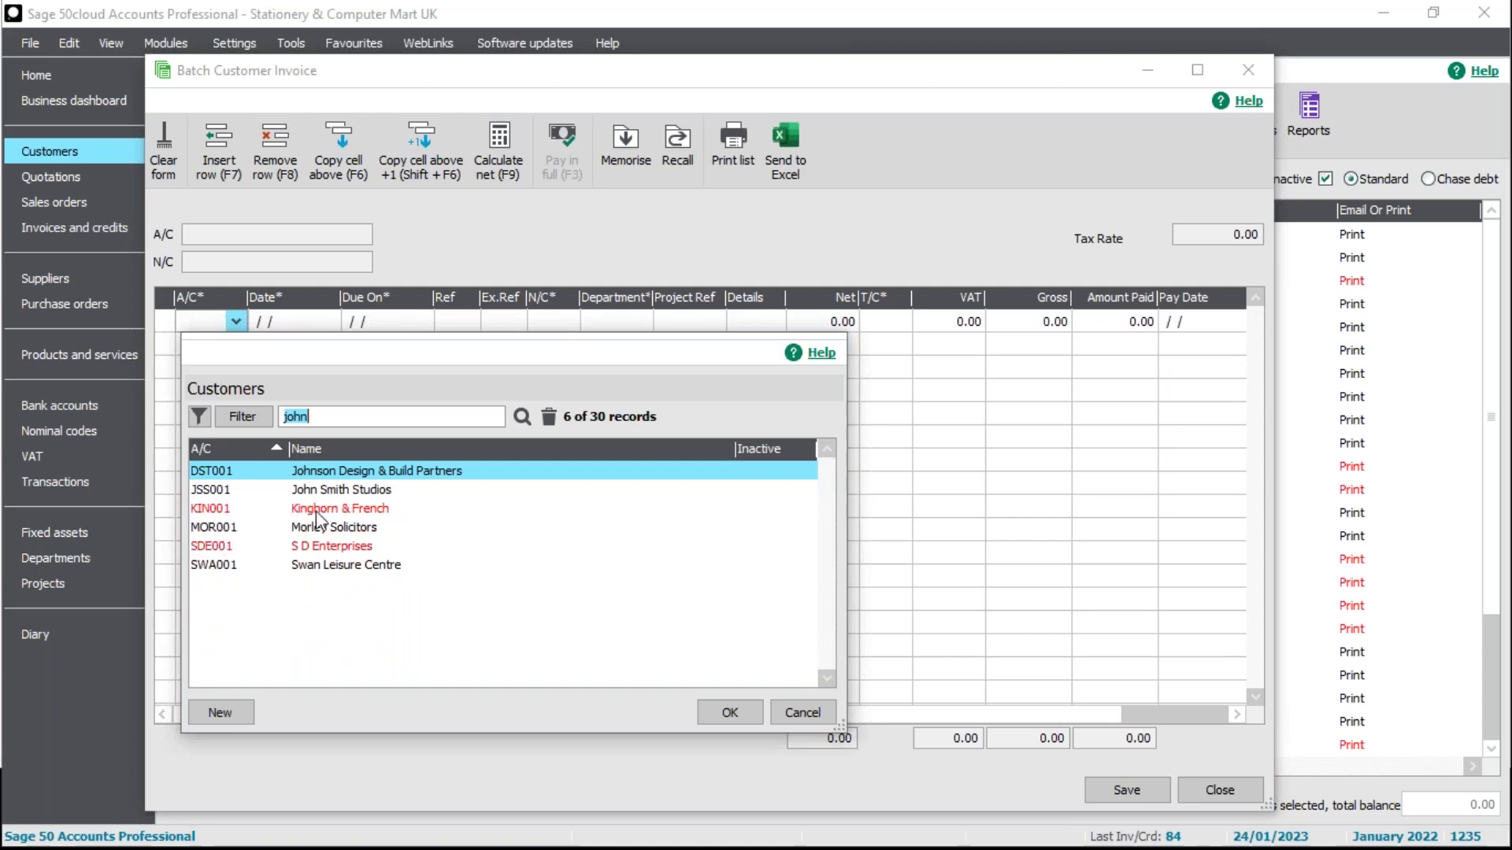
left_click(331, 567)
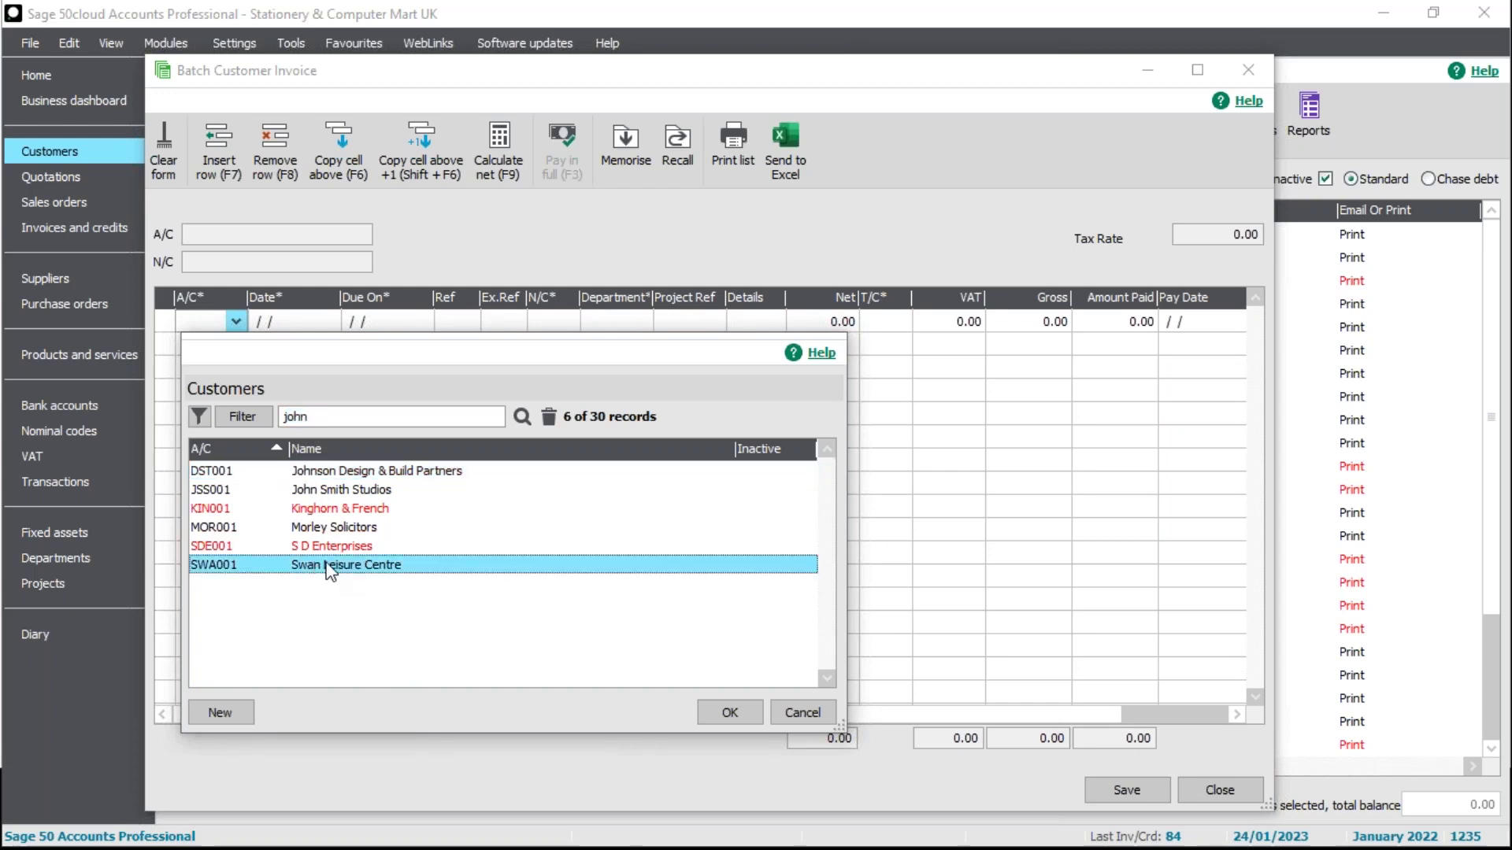
left_click(718, 709)
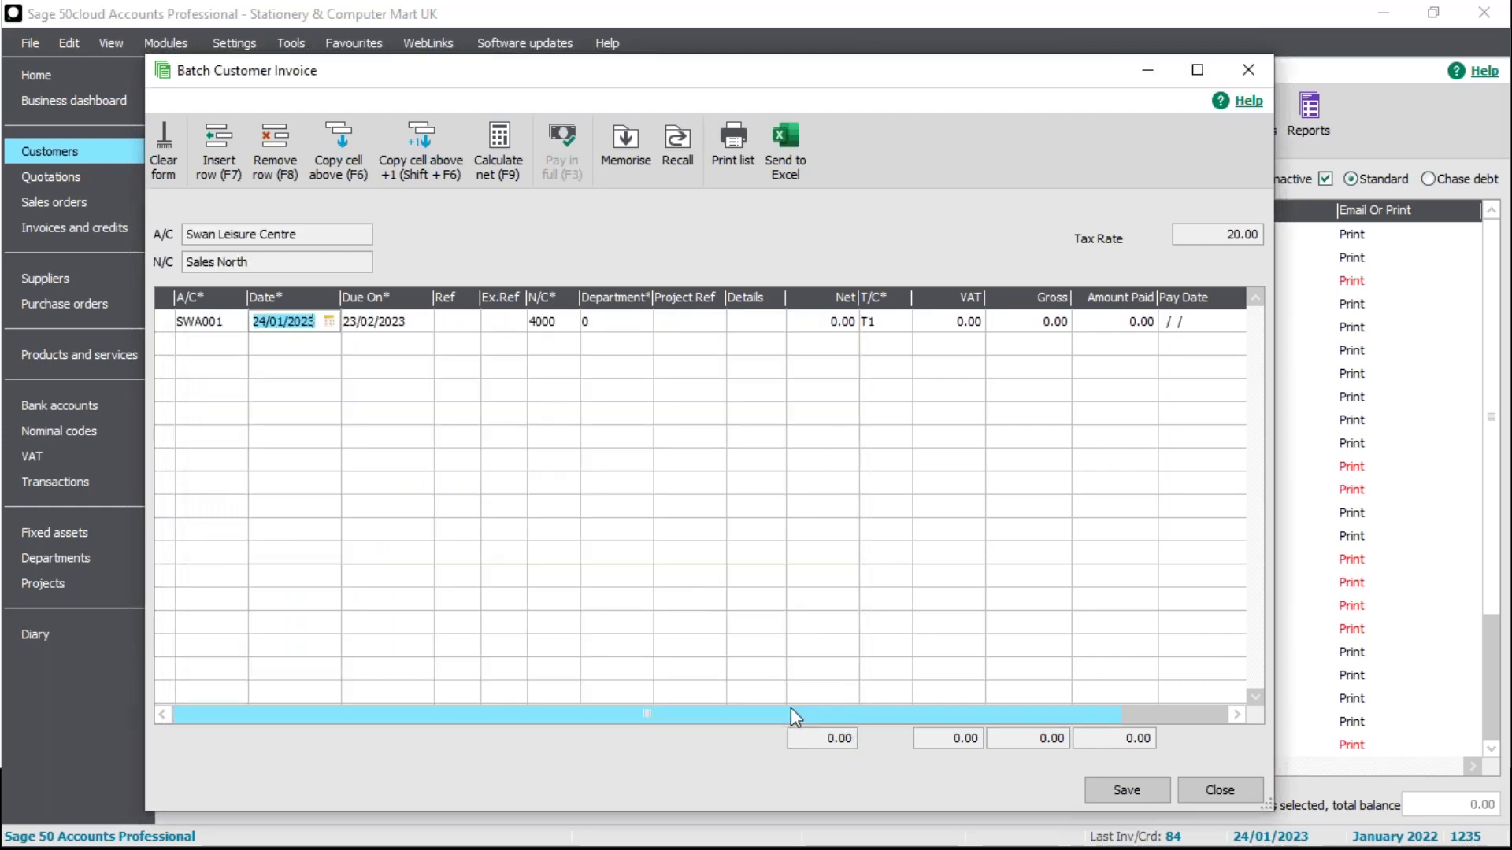
Step: Close the batch invoice without saving and select Swan Leisure Centre in the customer list to check its contact
left_click(1202, 787)
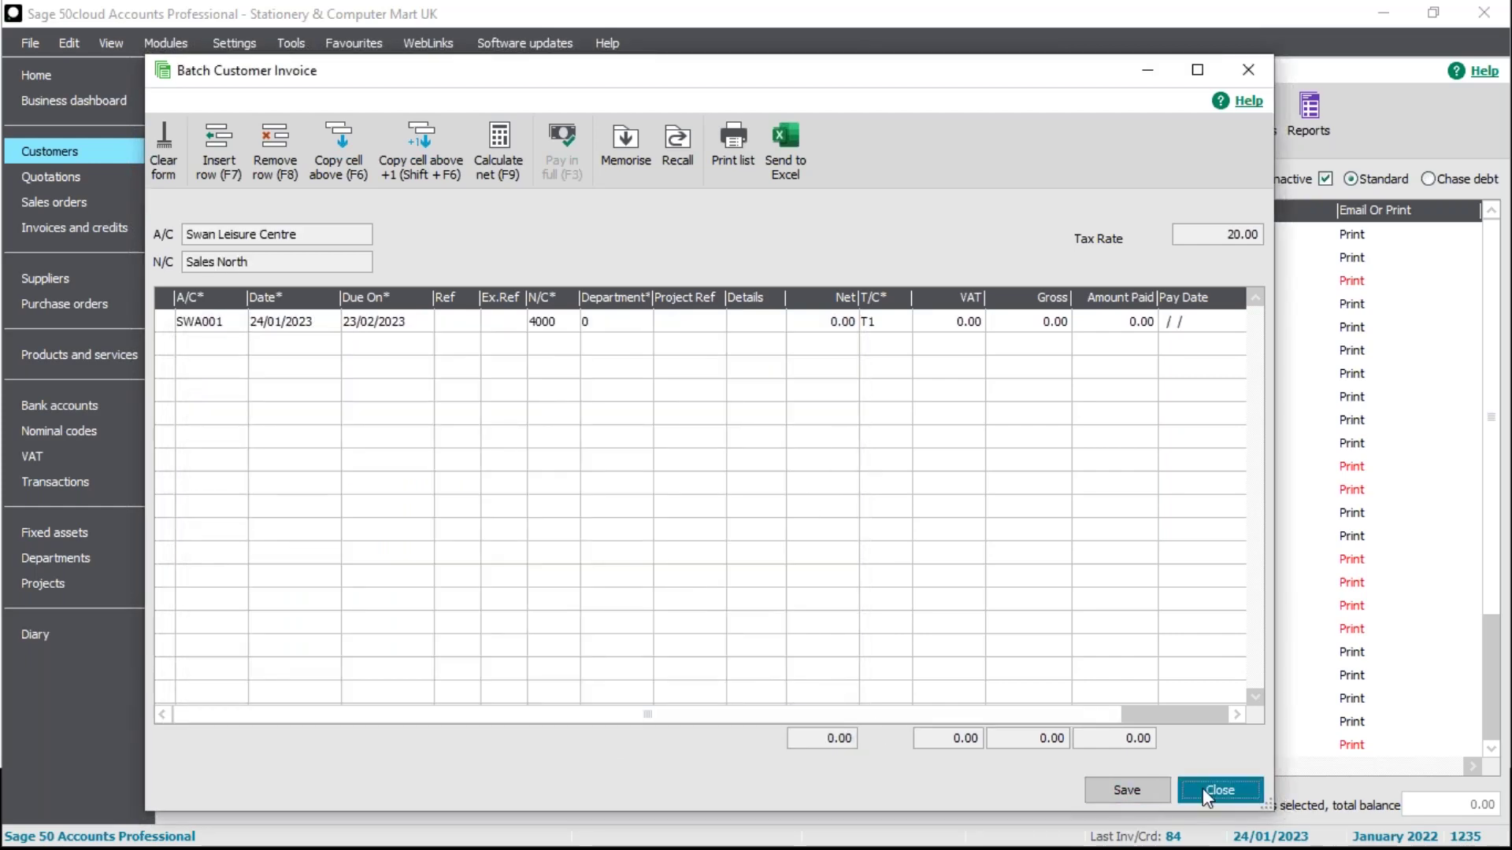
left_click(726, 497)
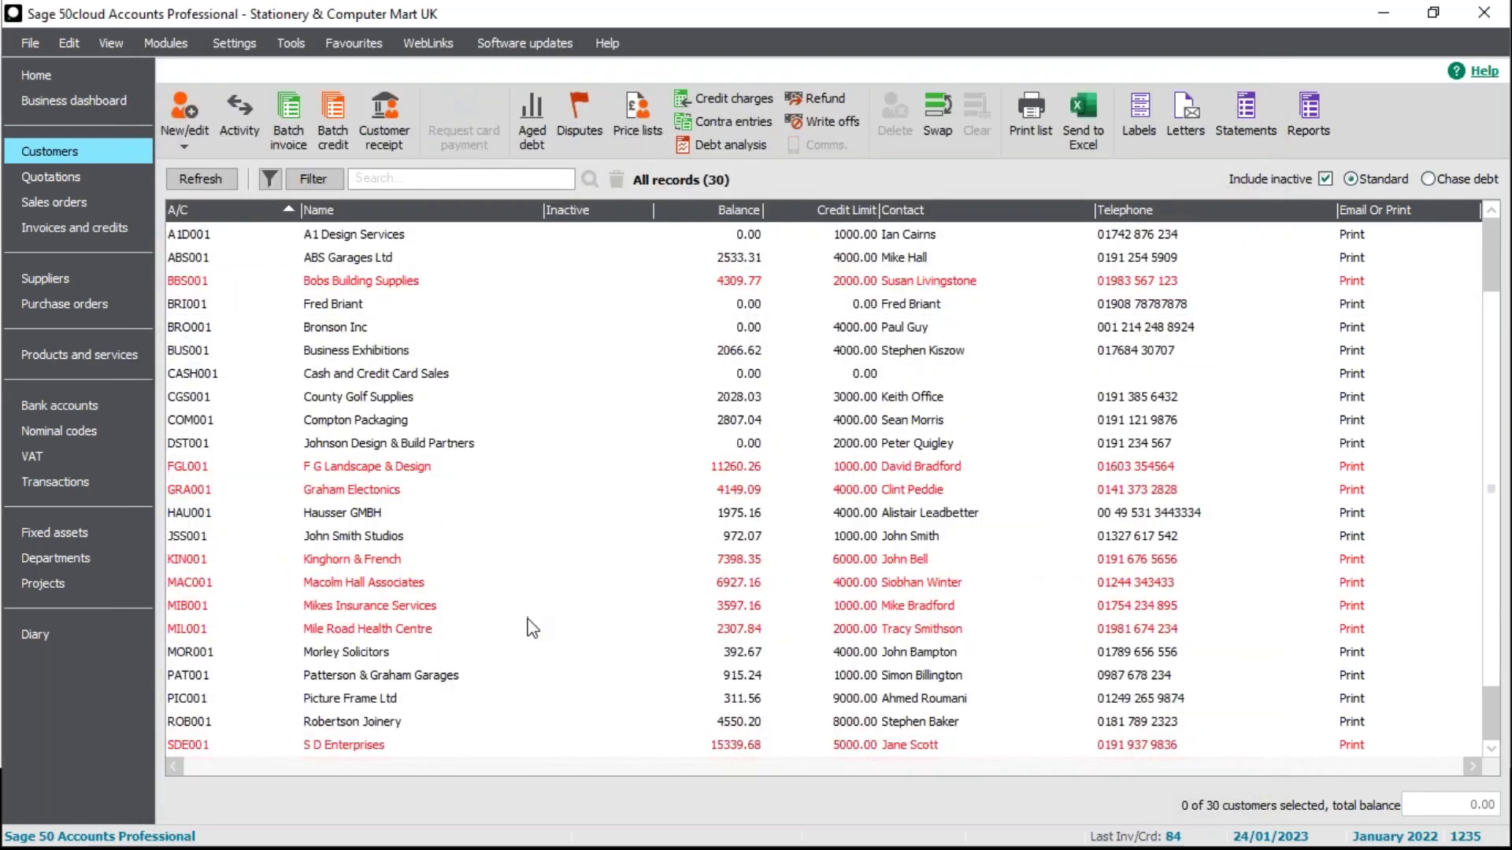
scroll(526, 622, "down", 3)
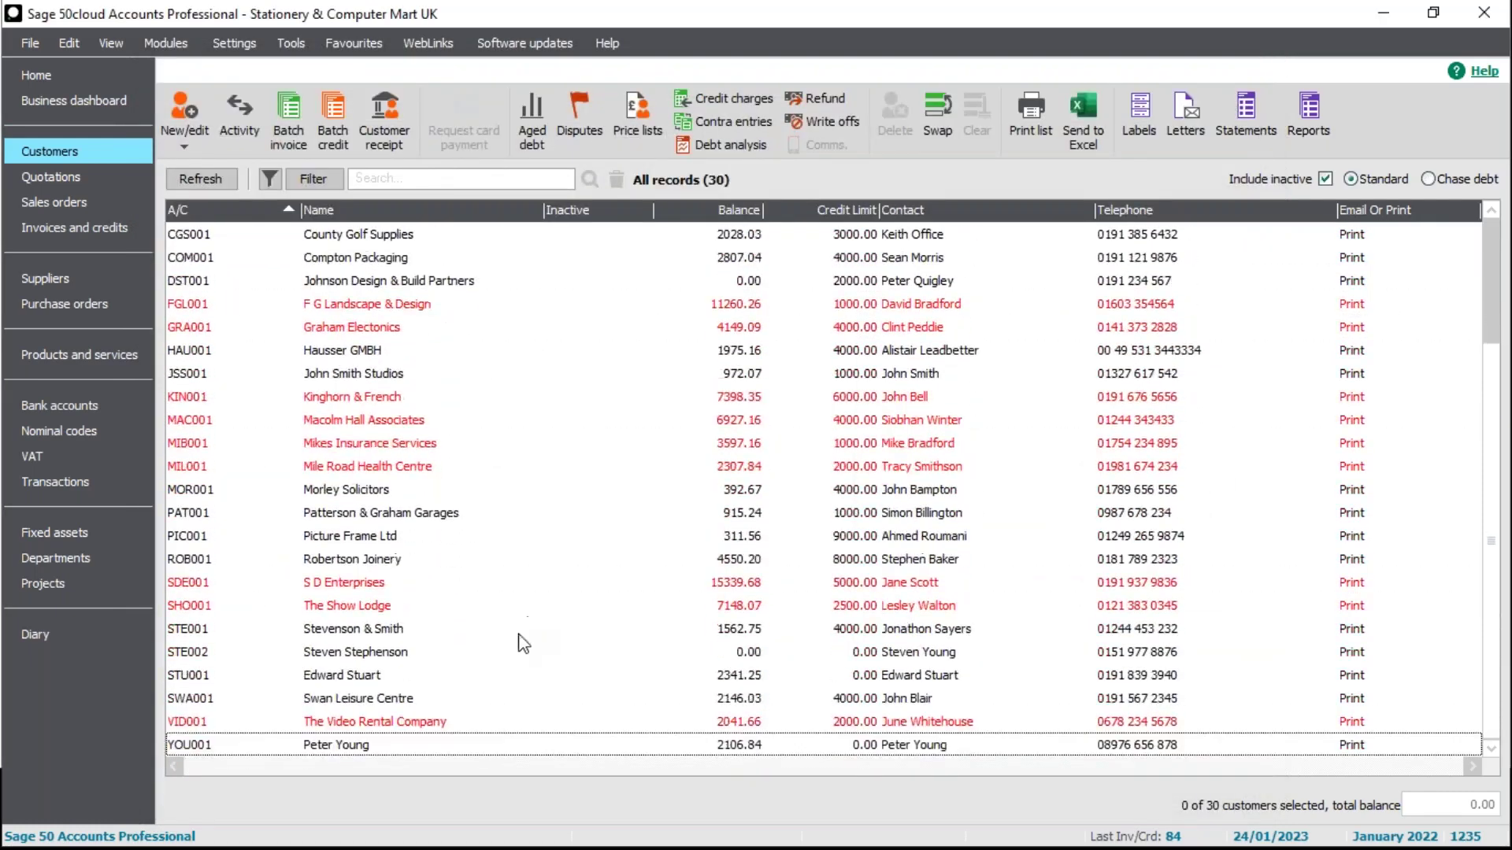
left_click(392, 700)
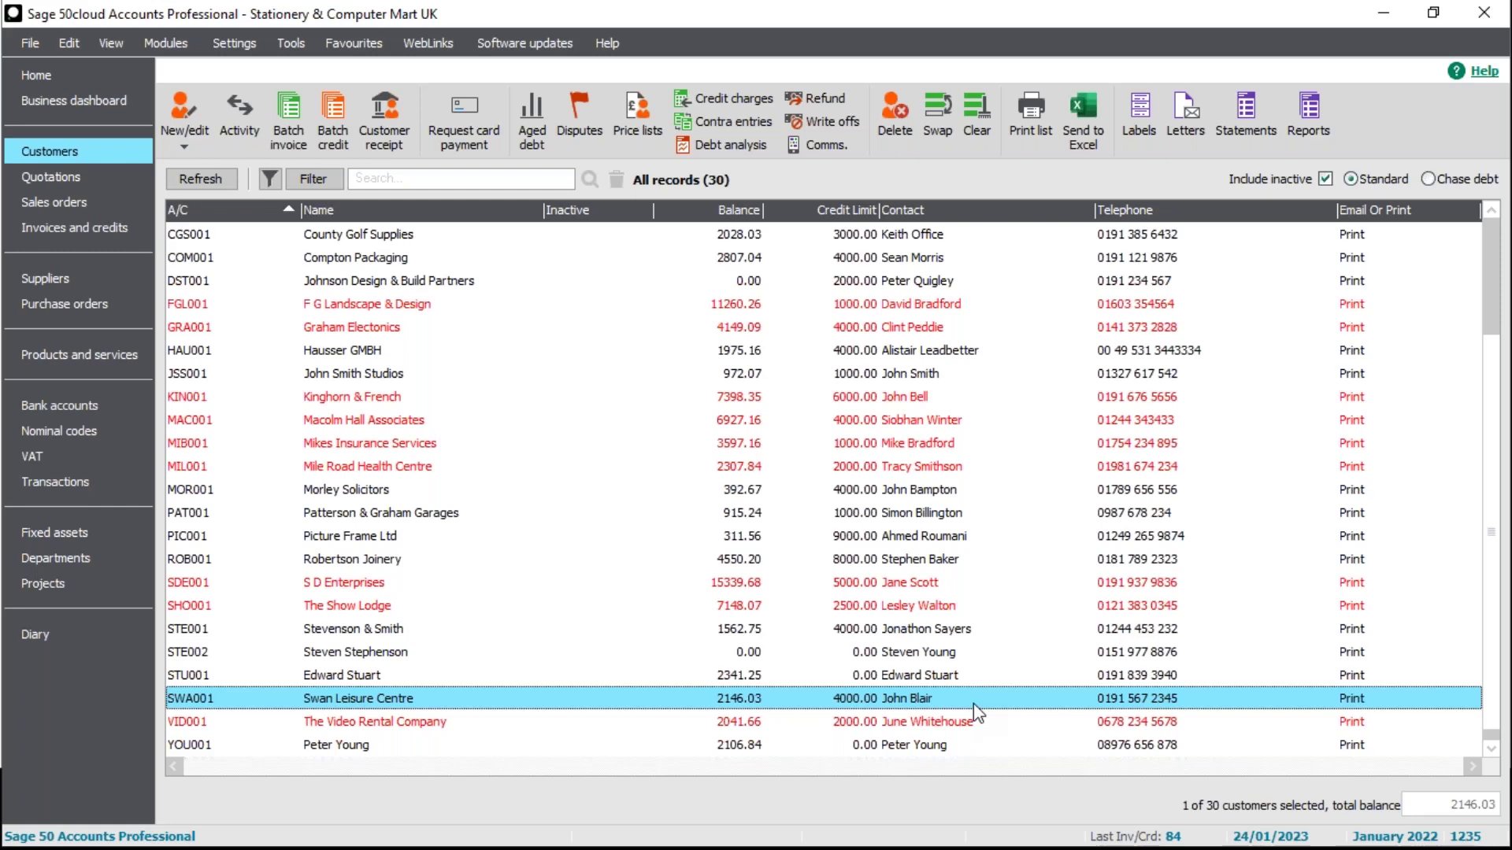
Step: Look through the nominal codes, departments and projects modules to see where the record search is available
left_click(88, 436)
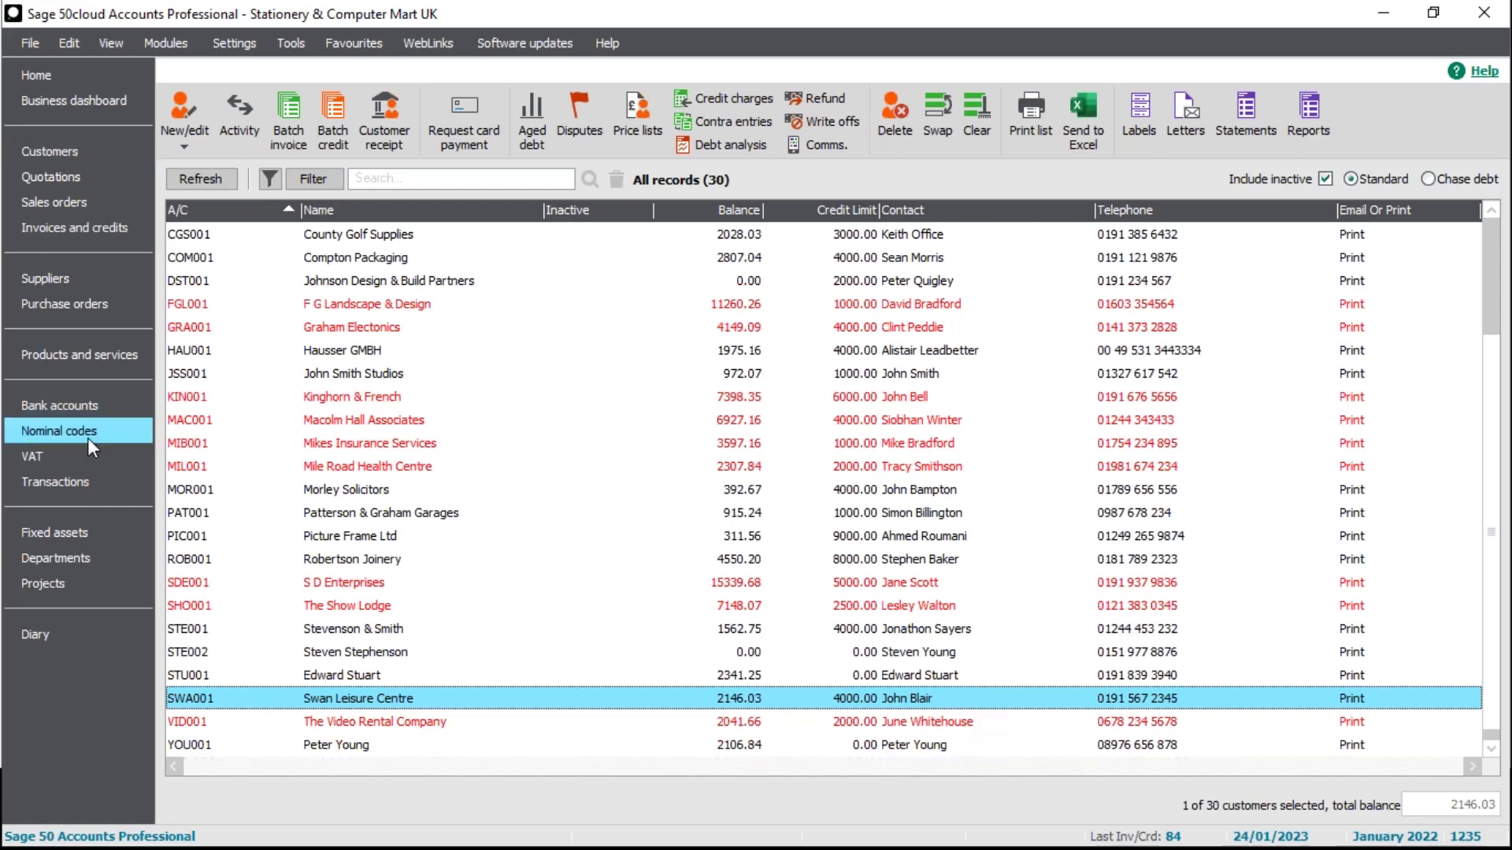
left_click(93, 559)
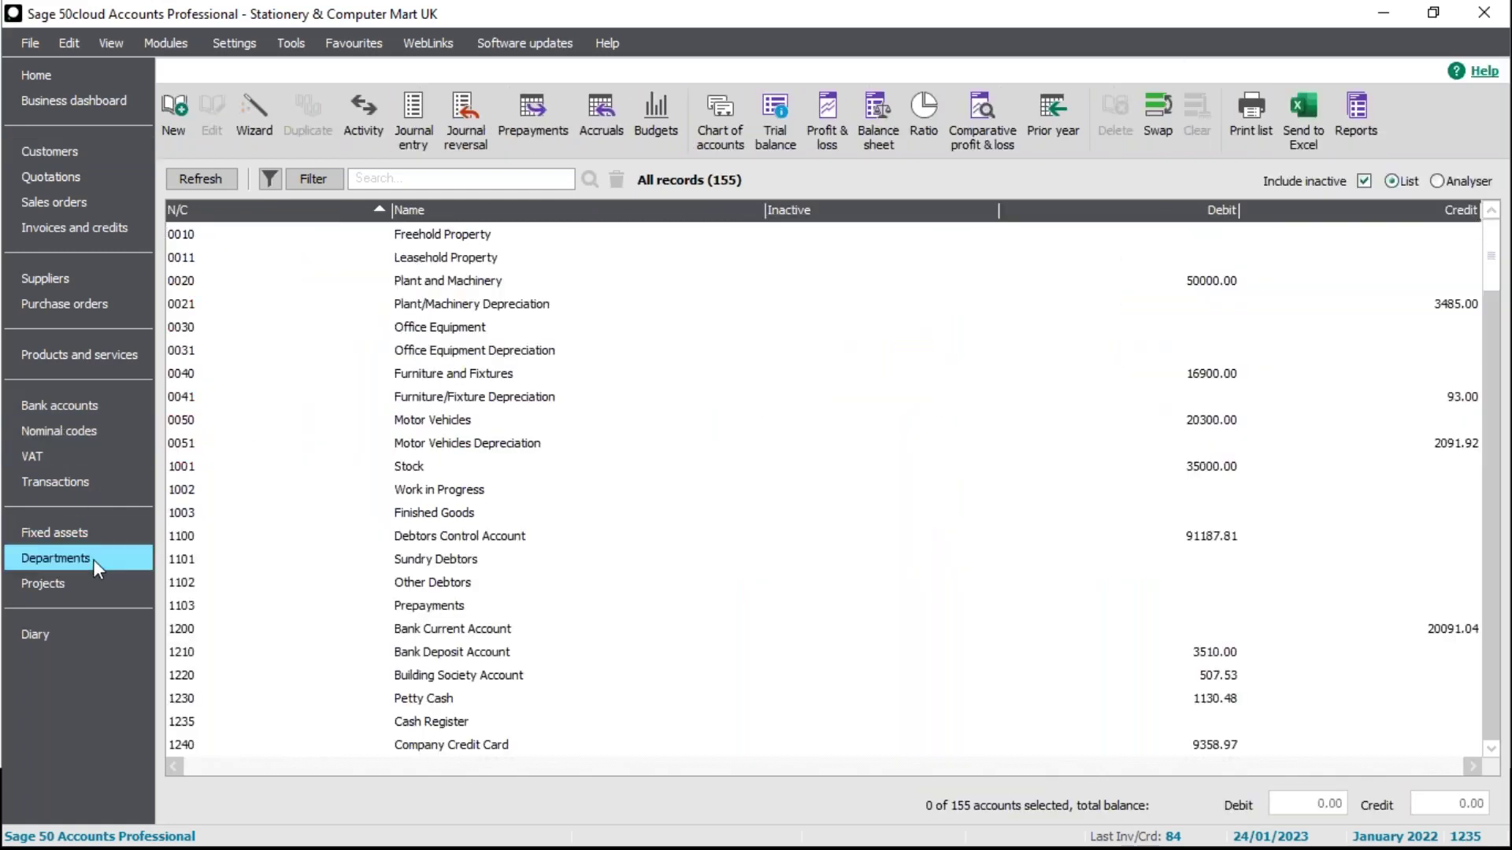
left_click(90, 588)
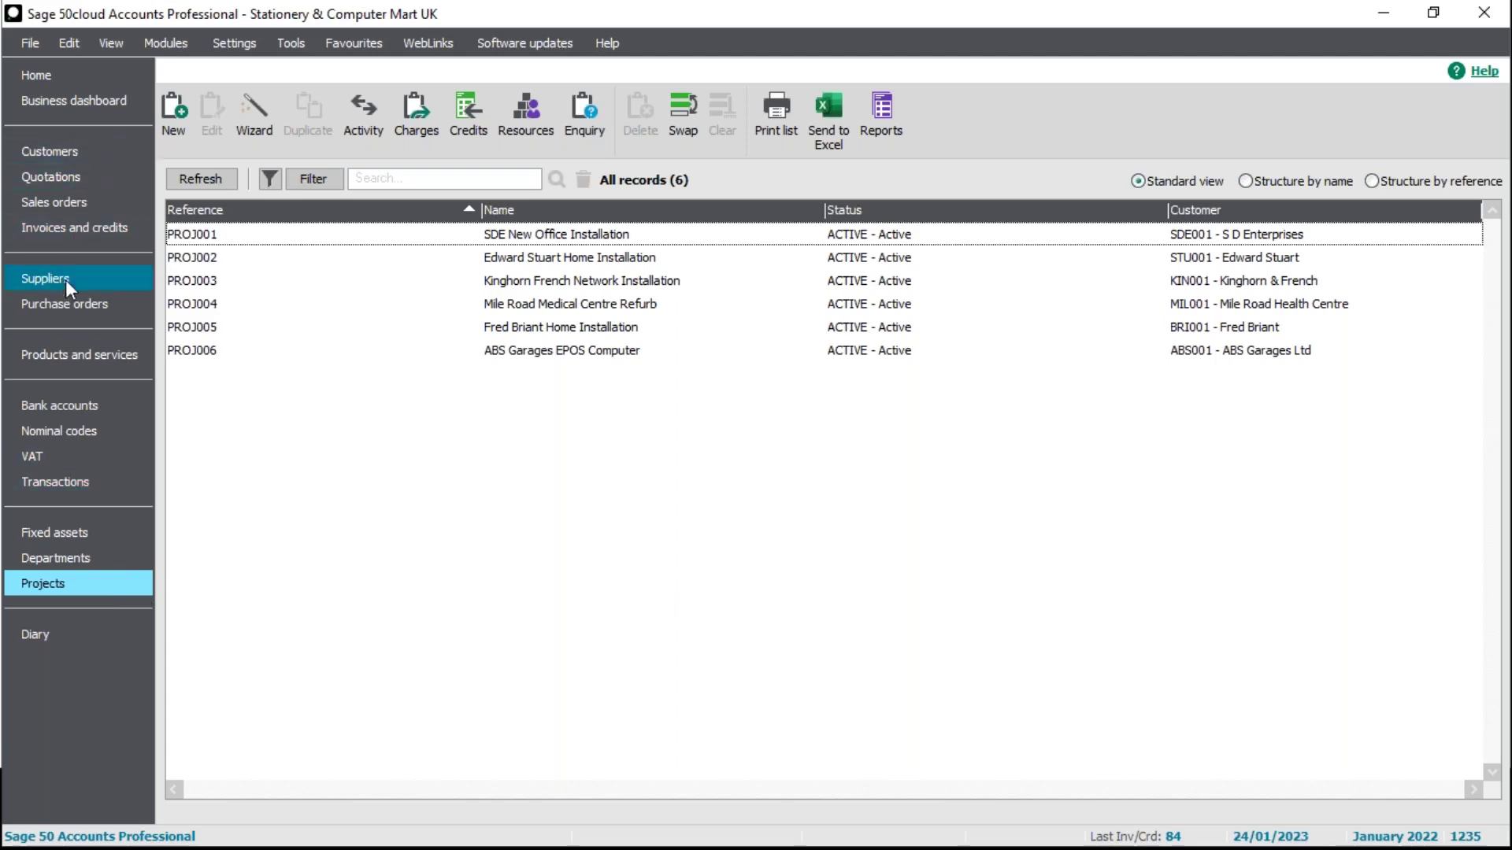
Step: Open a batch invoice for the selected customer Swan Leisure Centre and set its net amount to 200
left_click(89, 150)
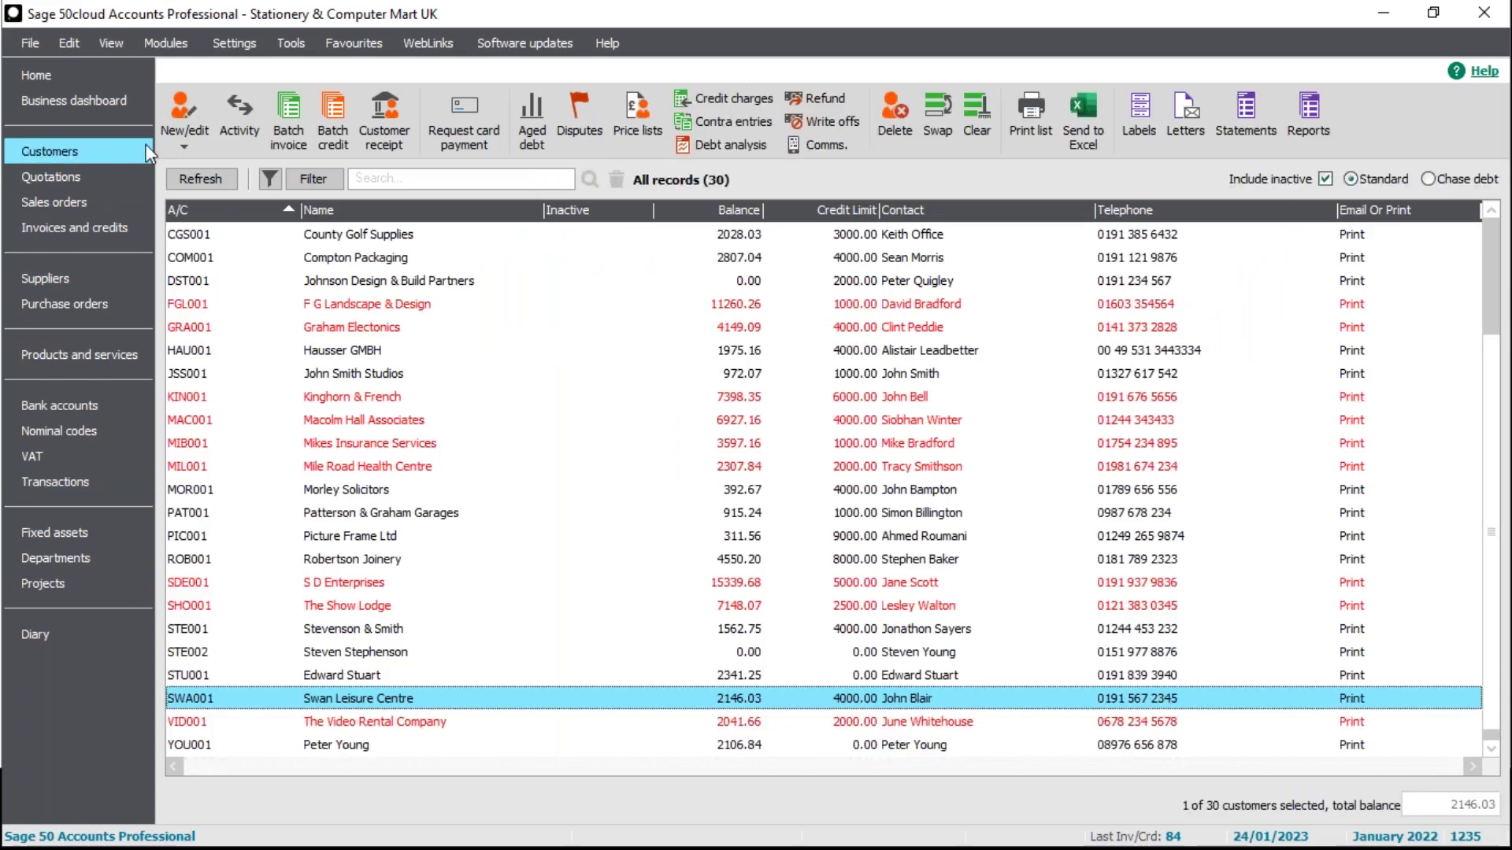
left_click(289, 125)
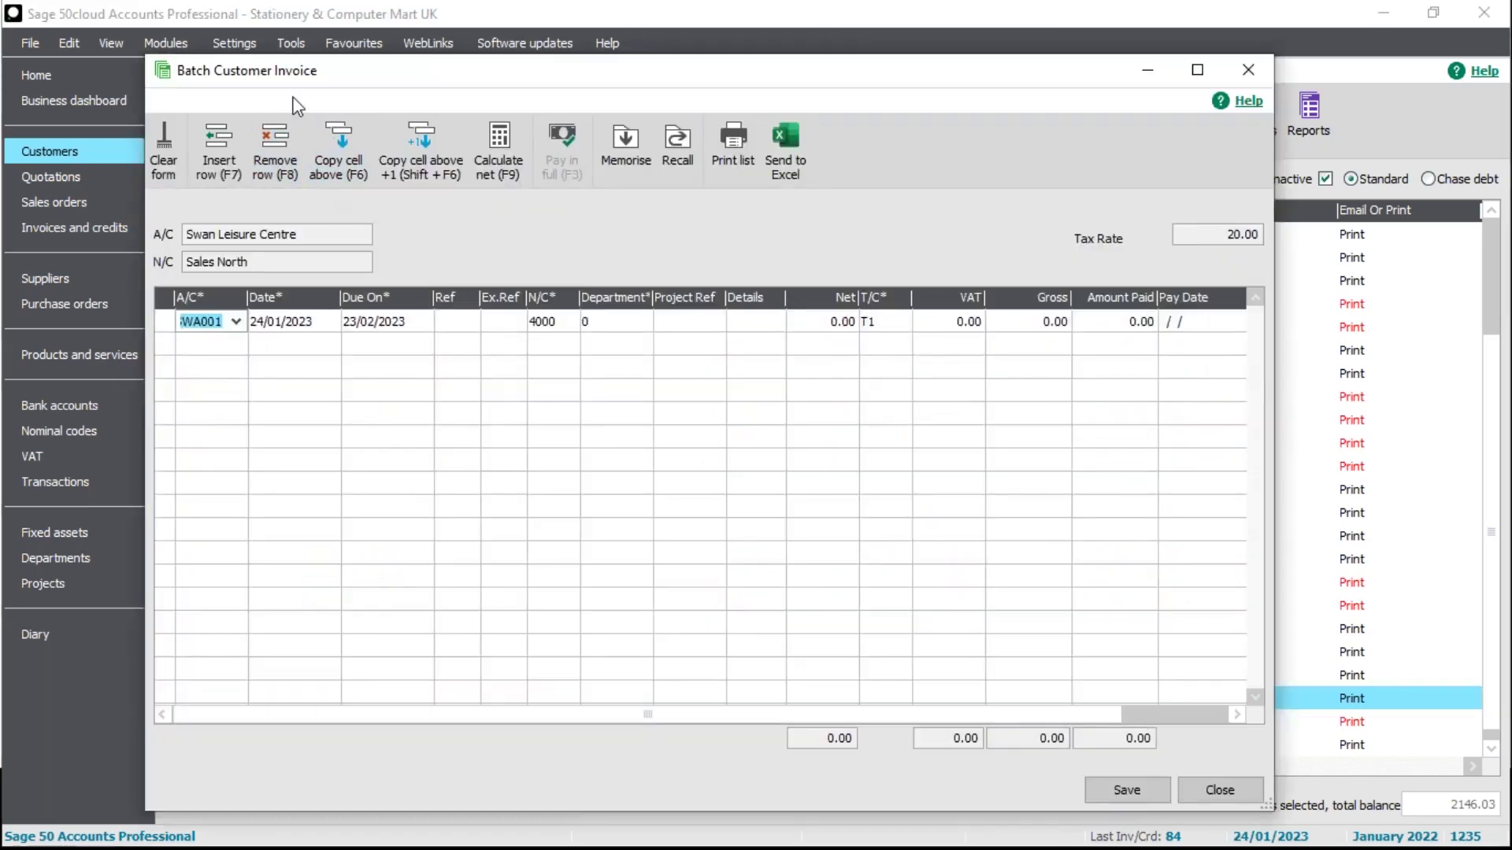
left_click(821, 320)
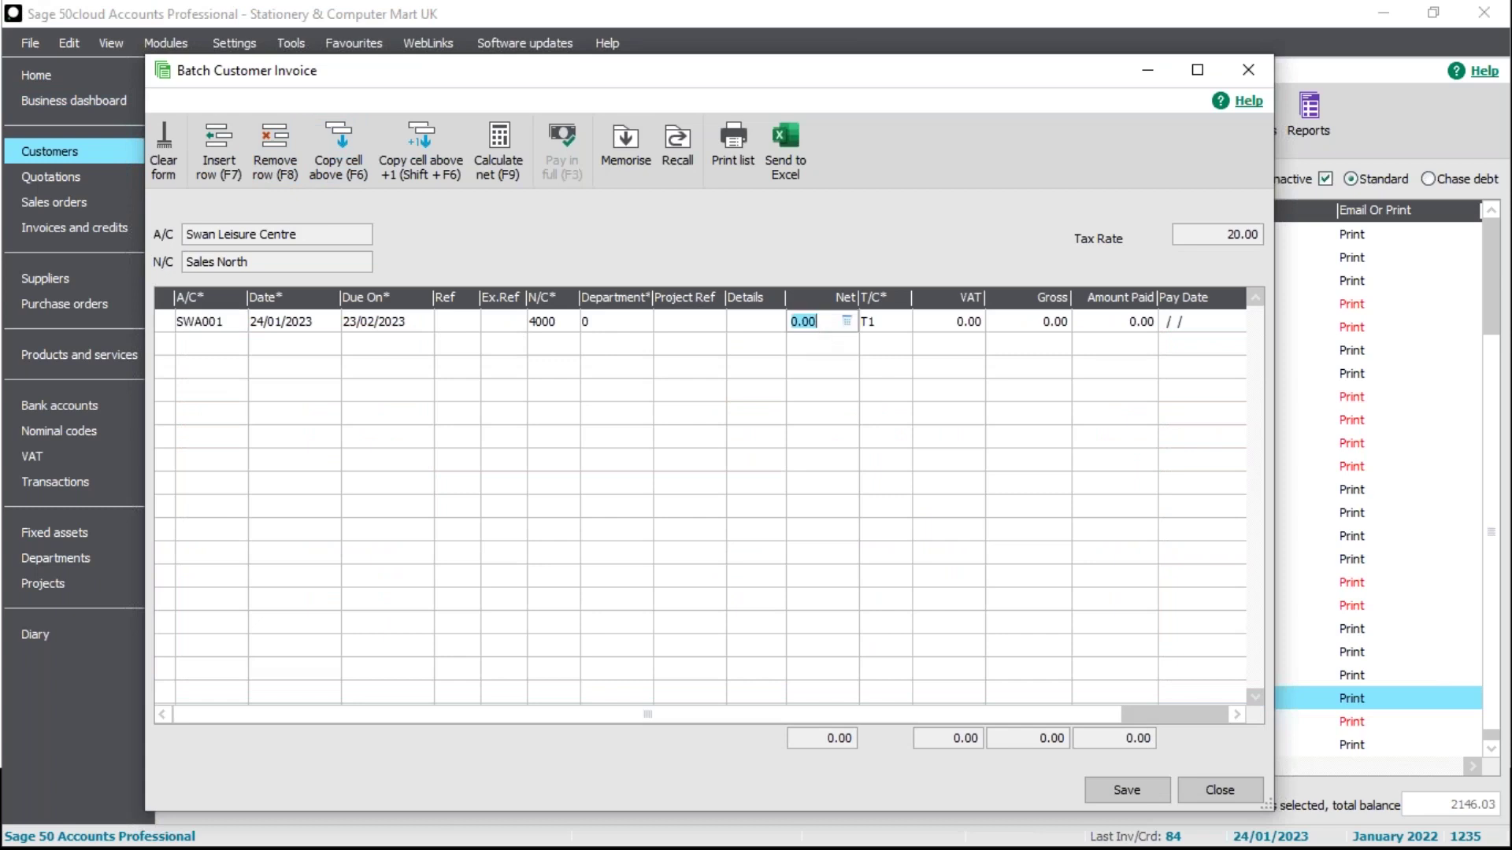
type("200")
left_click(894, 323)
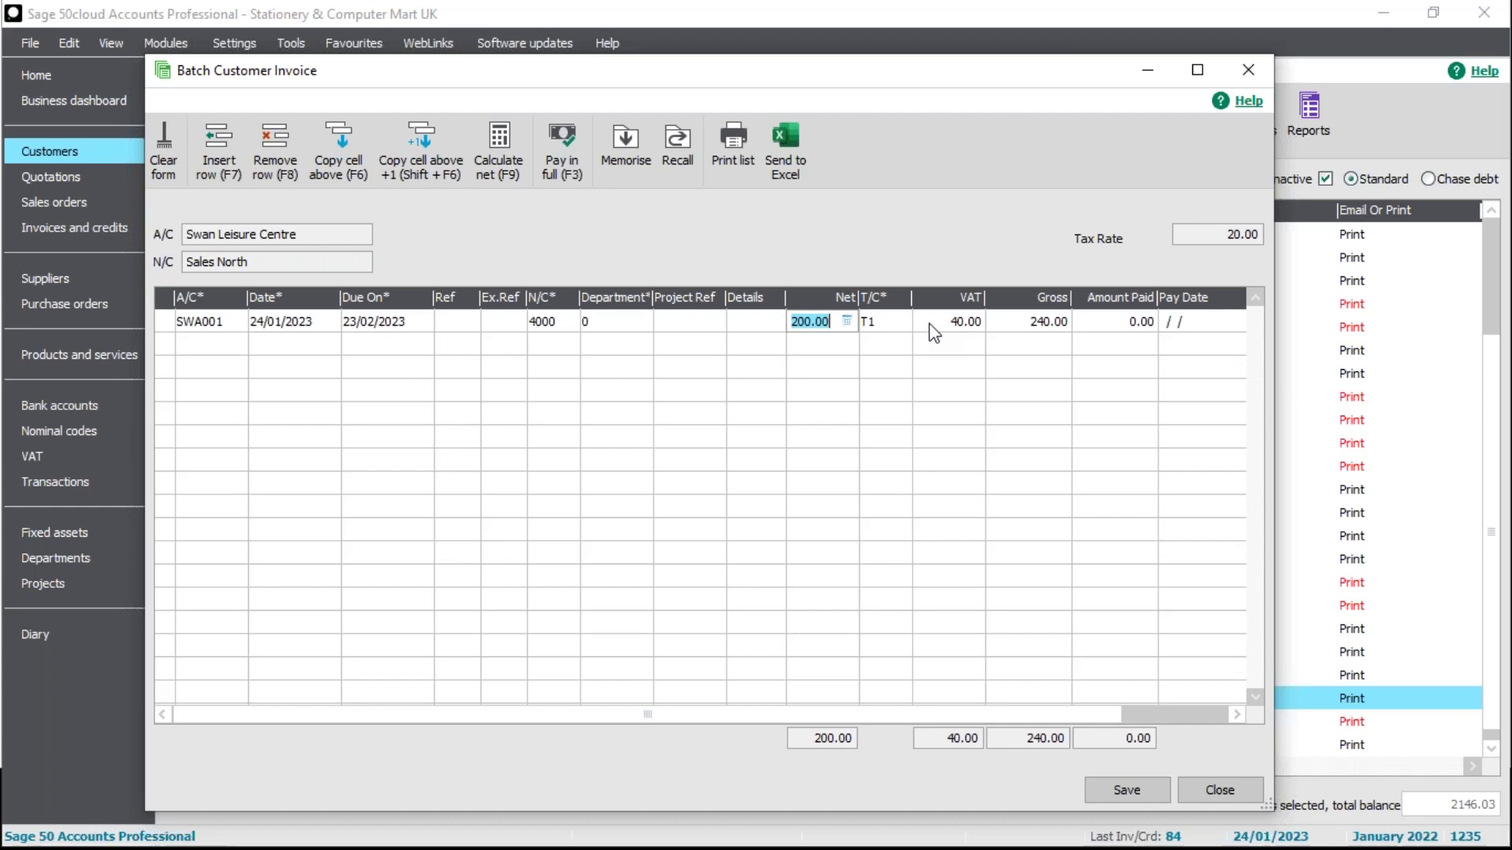
Step: Examine the Net, VAT, Gross and Amount Paid fields on the invoice line, and close the batch invoice without saving
left_click(1032, 324)
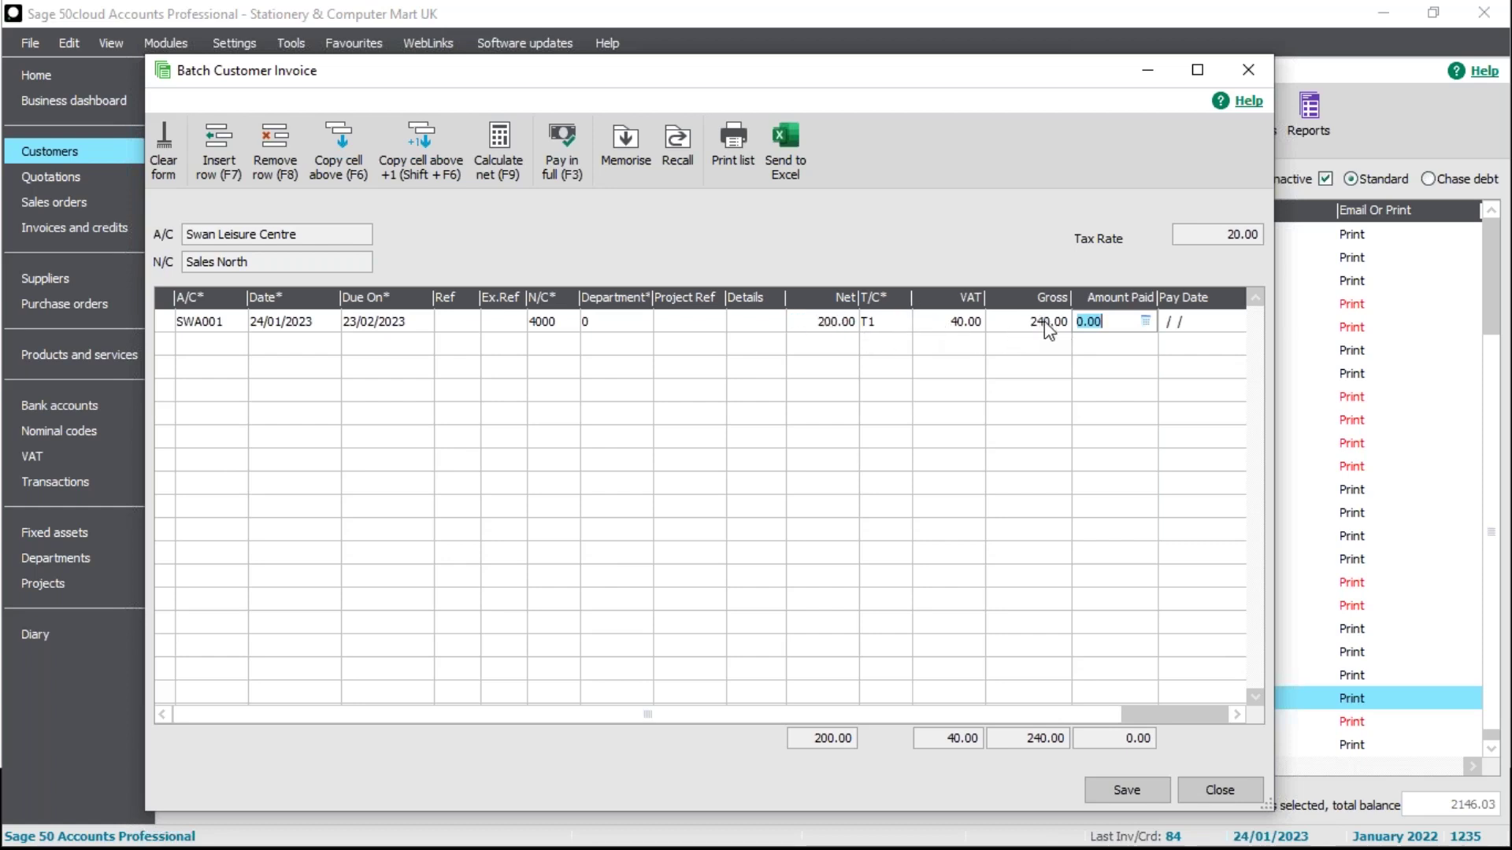
key("shift+Tab")
key("shift+Tab")
key("Tab")
key("Tab")
left_click(843, 324)
left_click(956, 323)
left_click(847, 331)
left_click(957, 323)
key("Tab")
key("Tab")
key("shift+Tab")
key("shift+Tab")
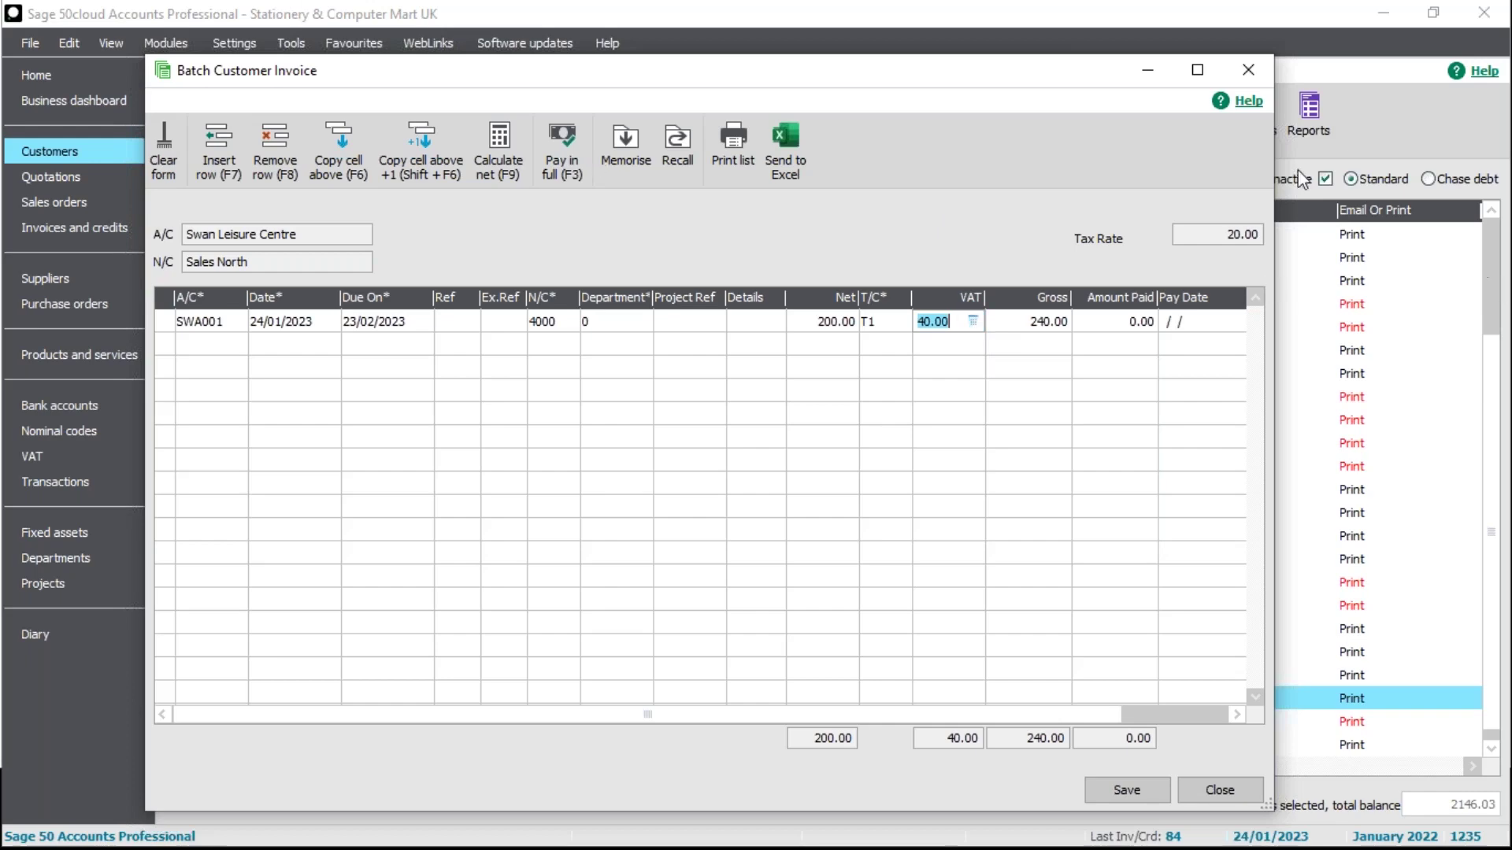
left_click(1247, 69)
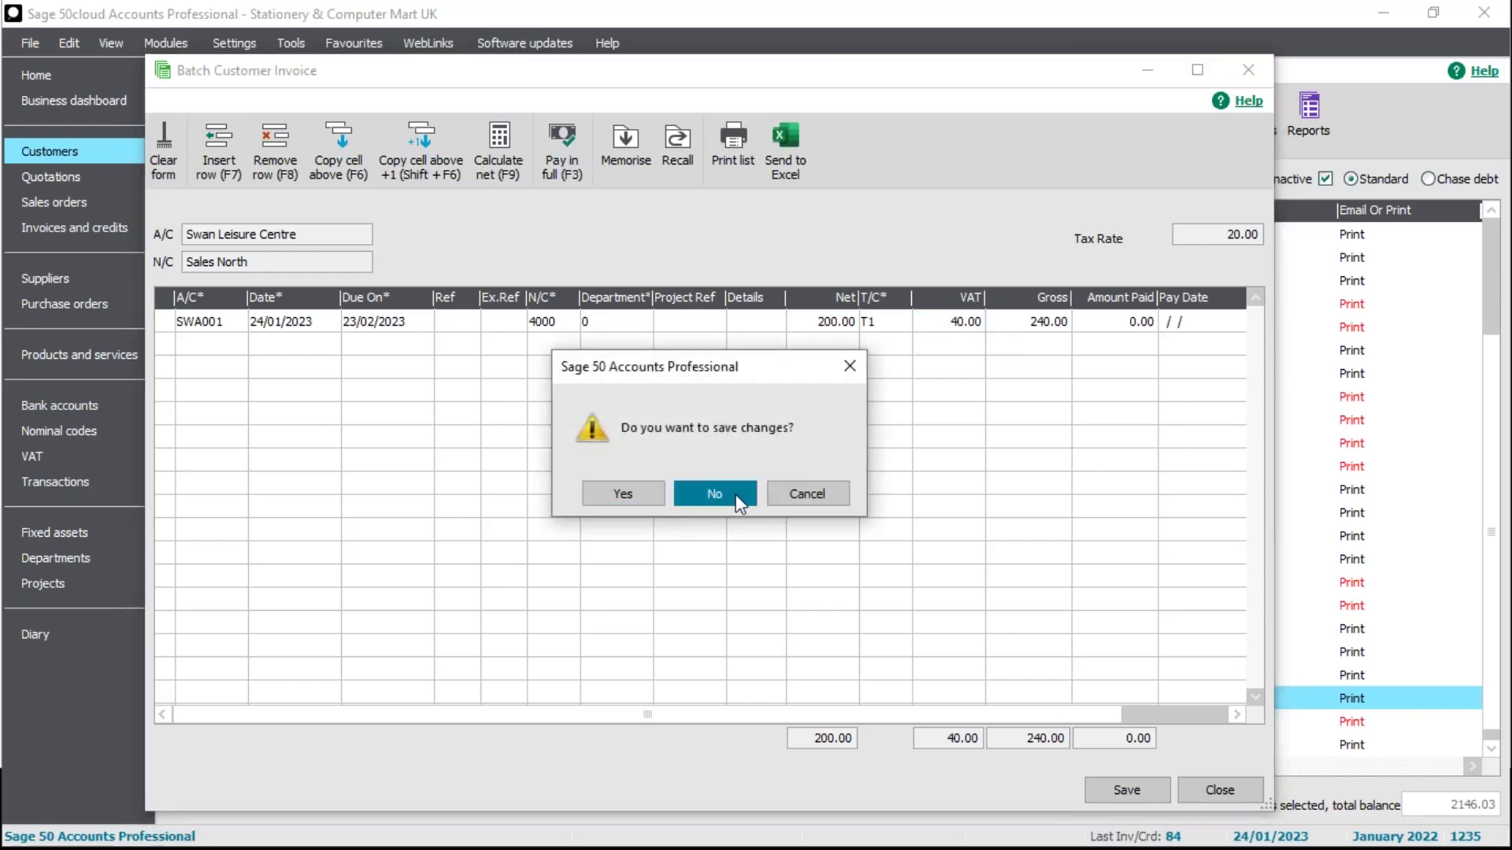
left_click(736, 489)
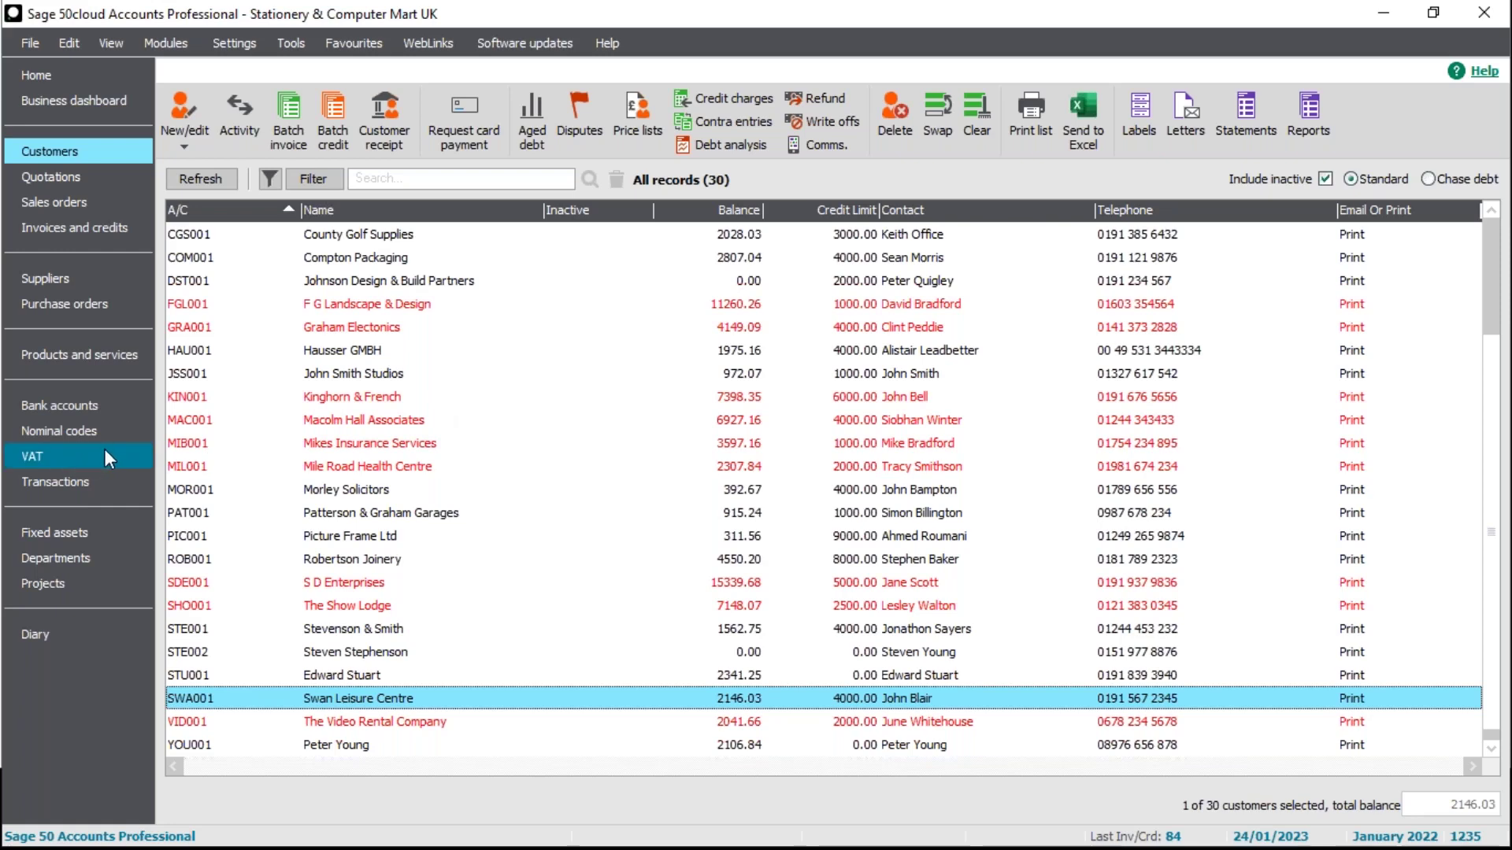
Step: Add a recurring entry to the bank accounts' recurring items and set its bank account to 1200, Bank Current Account
left_click(44, 400)
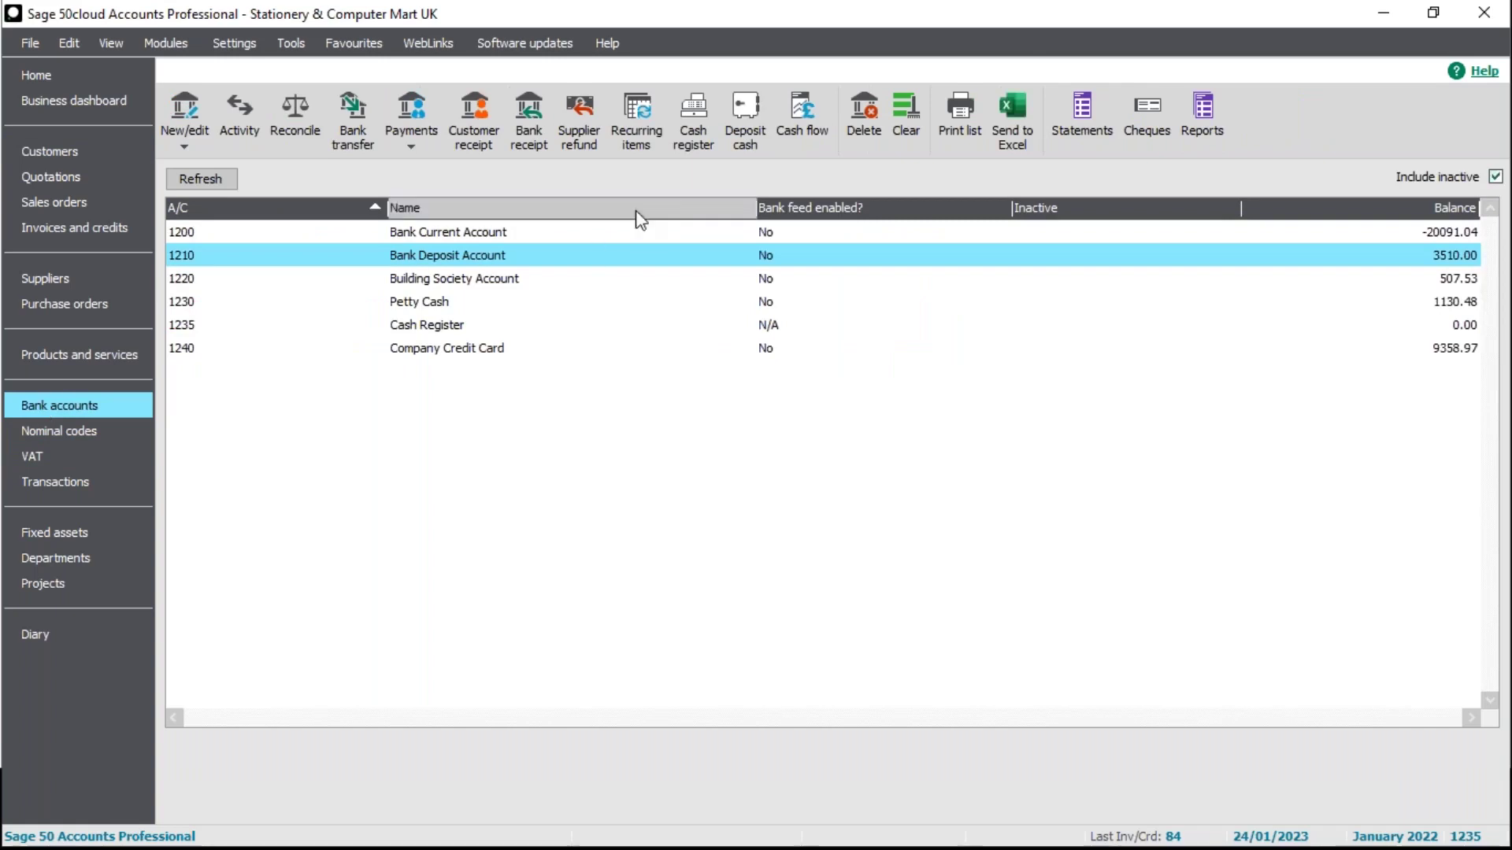
left_click(651, 151)
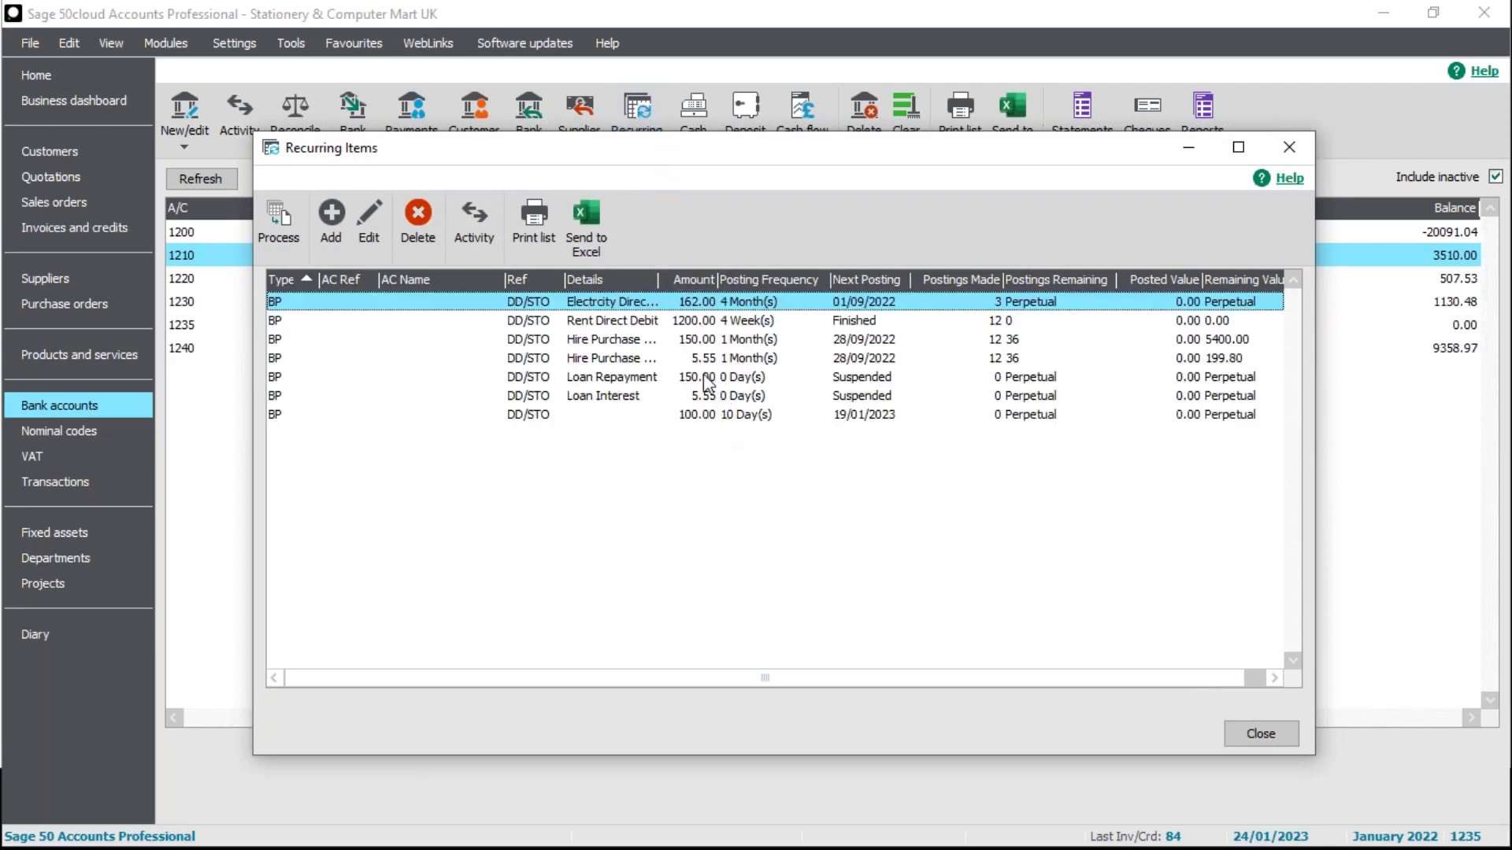
left_click(335, 224)
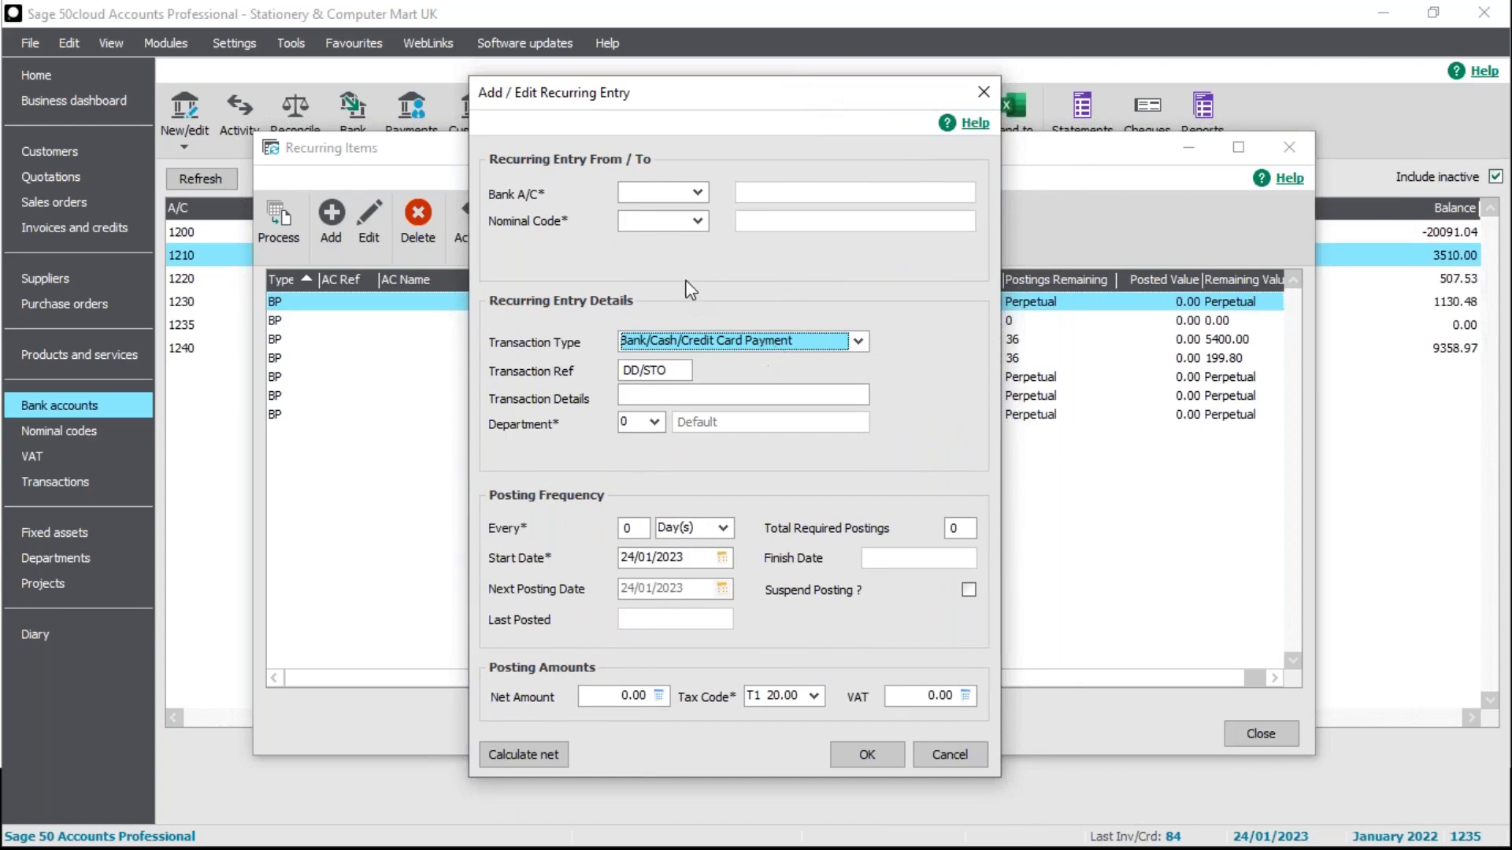
left_click(698, 192)
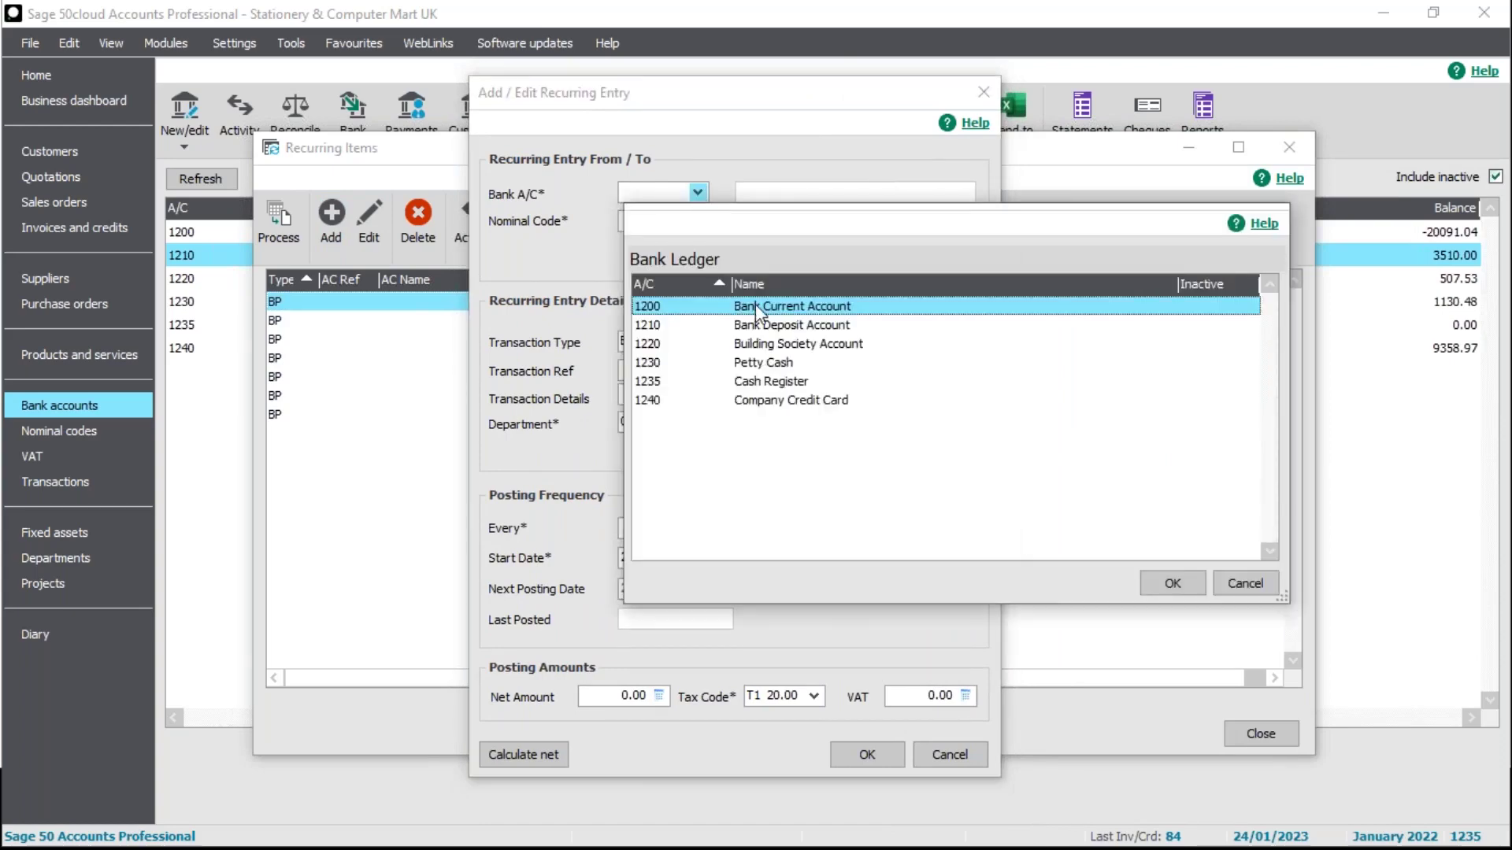
left_click(1201, 587)
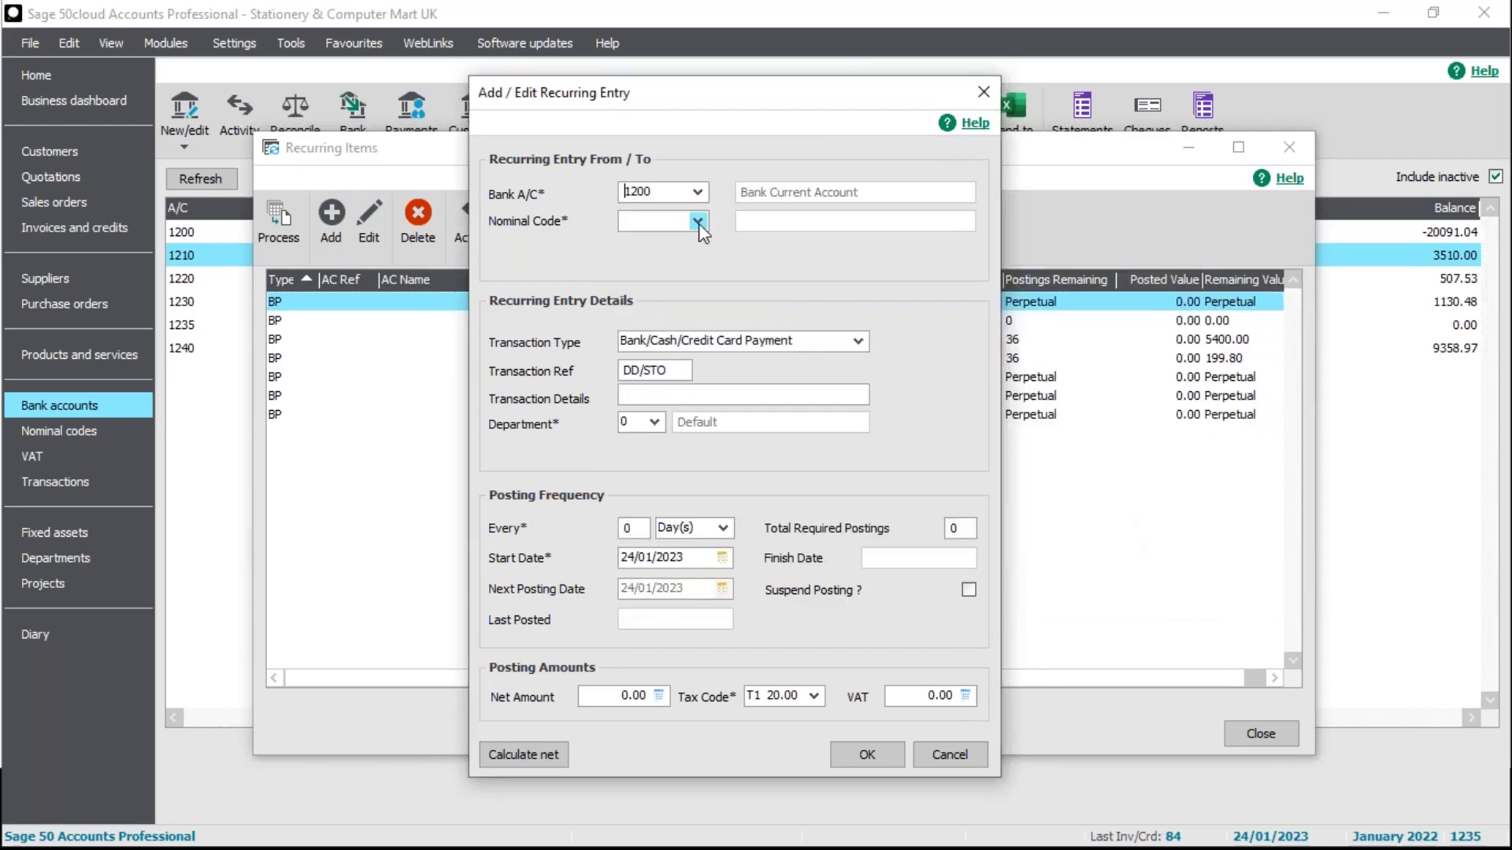
Step: Search the nominal codes for "mat" and set the recurring entry's nominal code to 5000, Materials Purchased
left_click(698, 222)
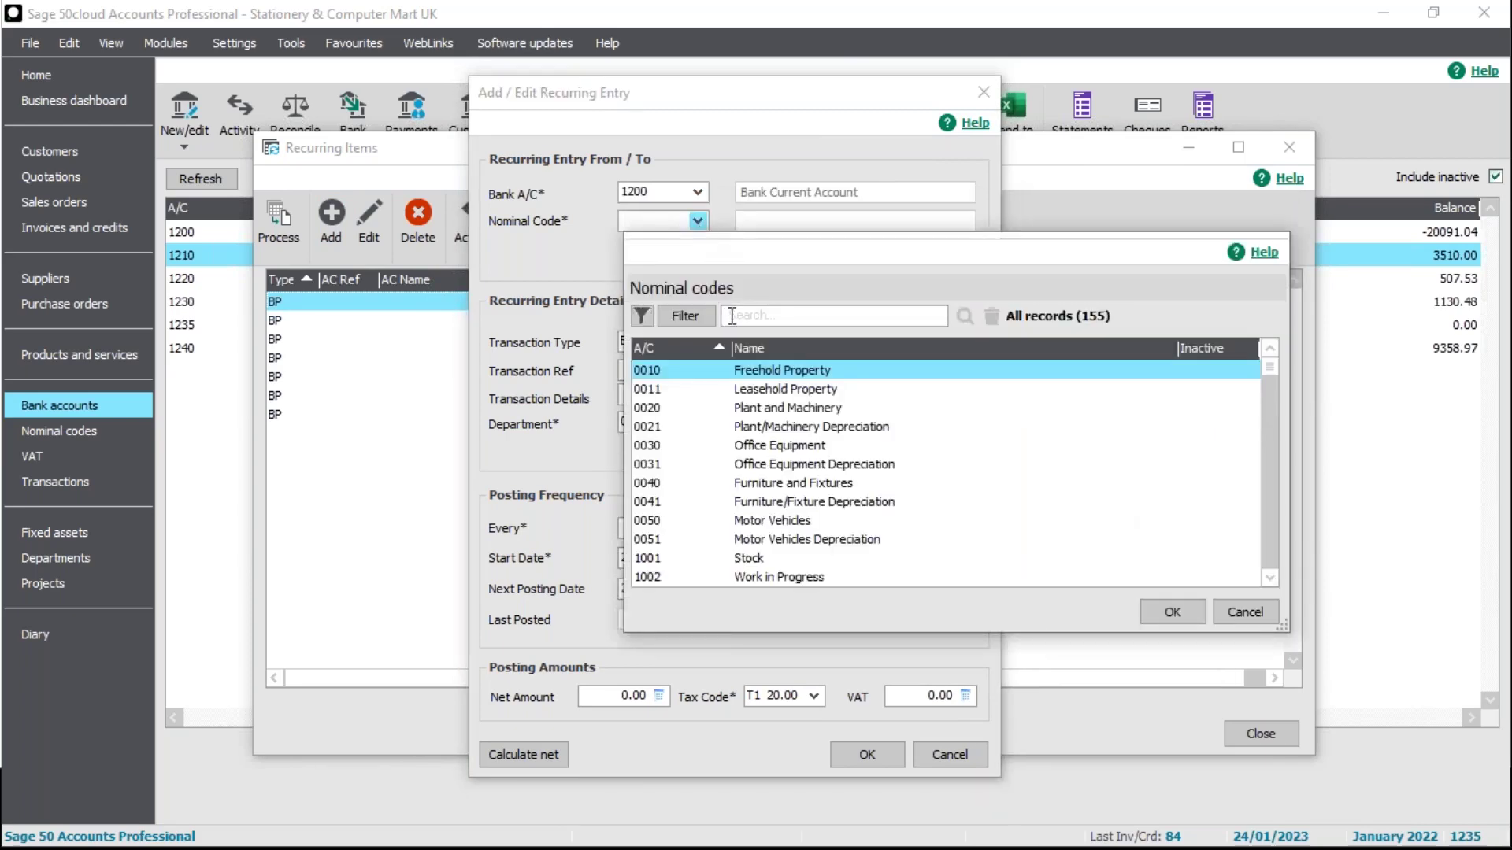
type("mat")
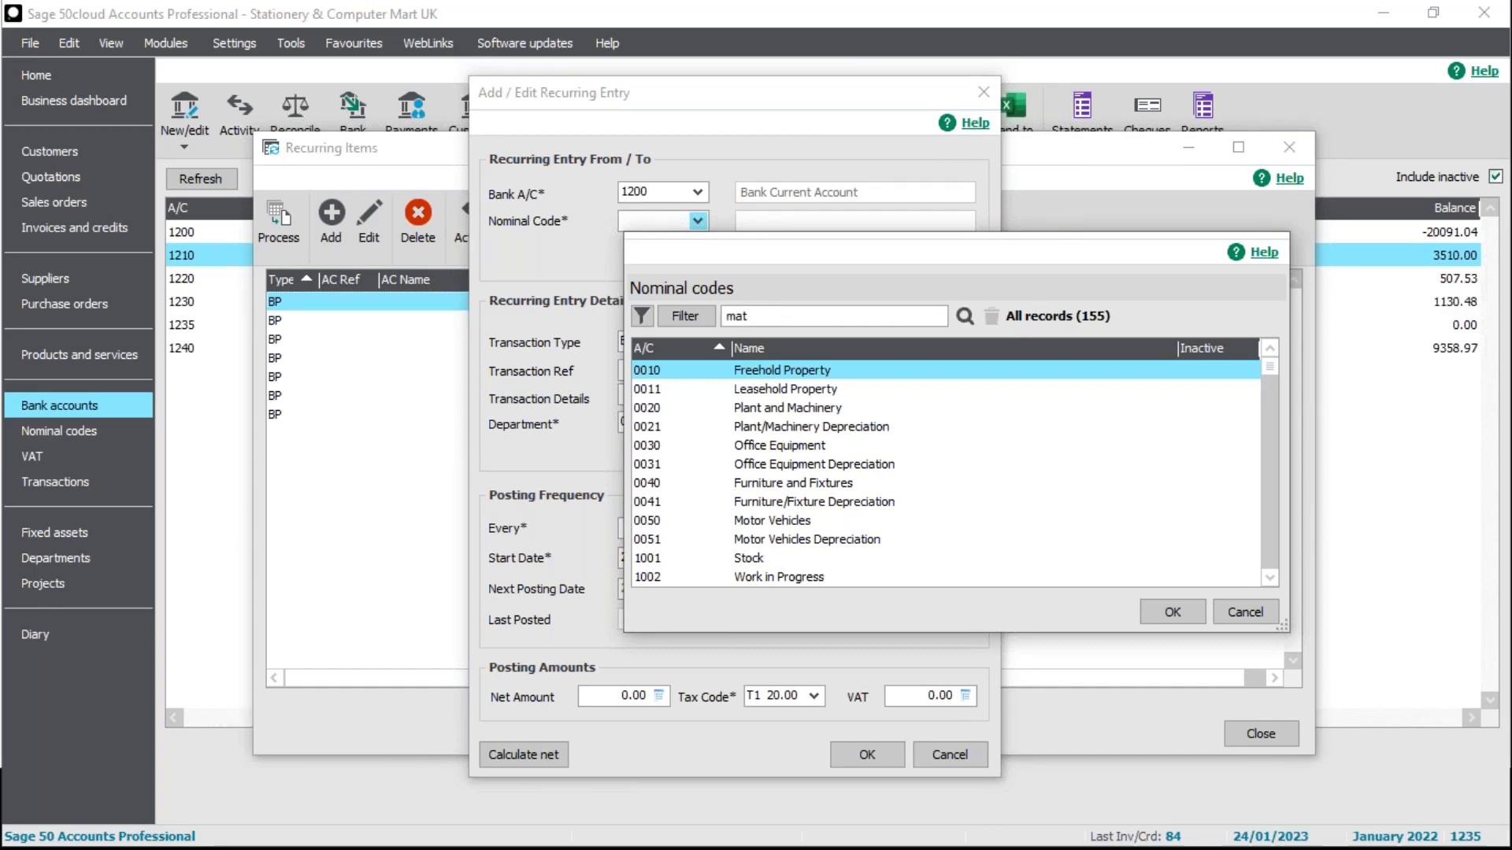
left_click(962, 317)
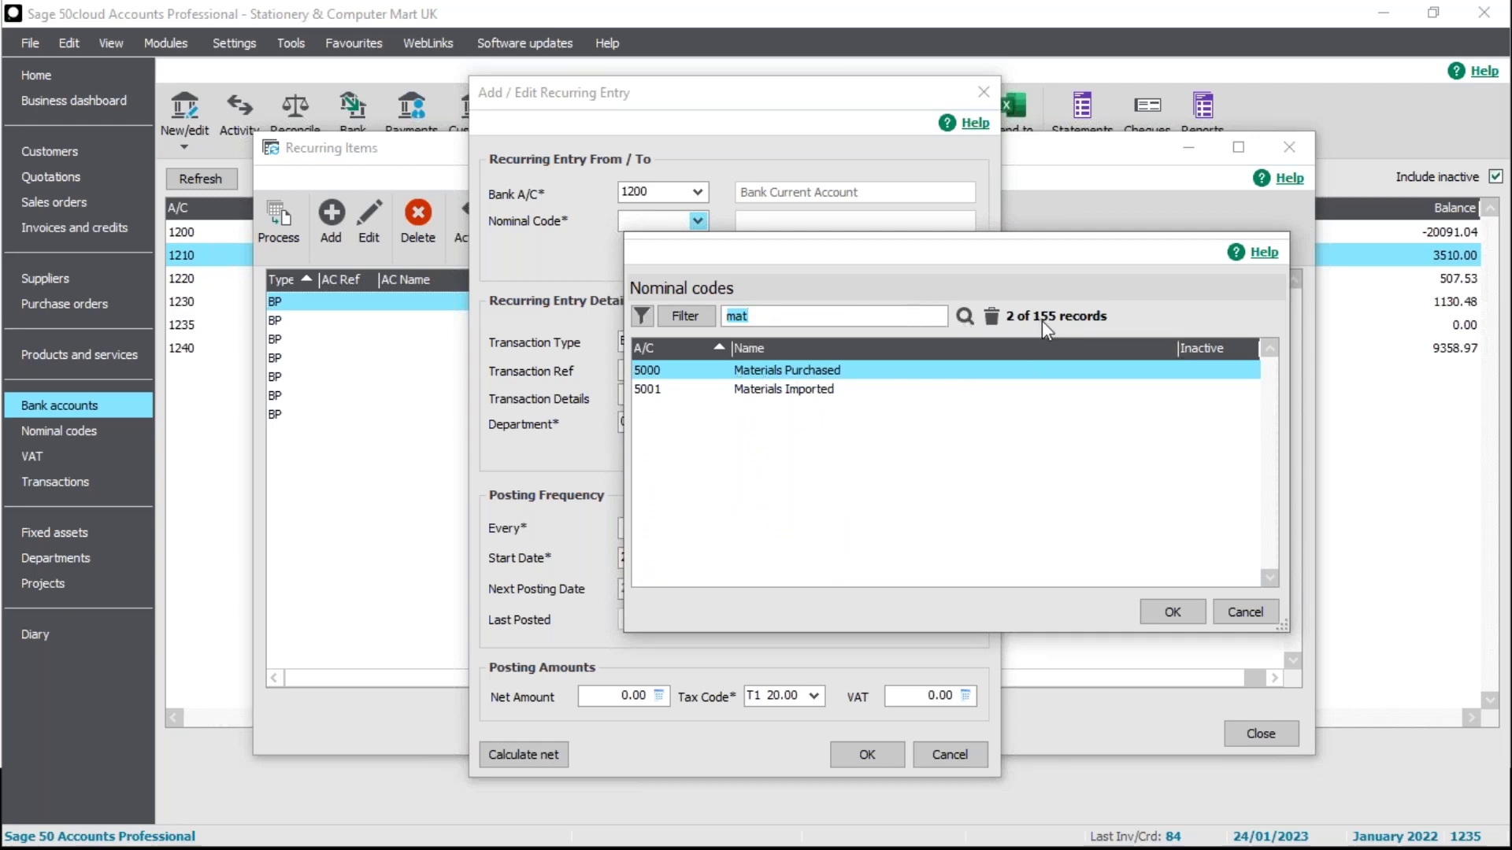
left_click(816, 370)
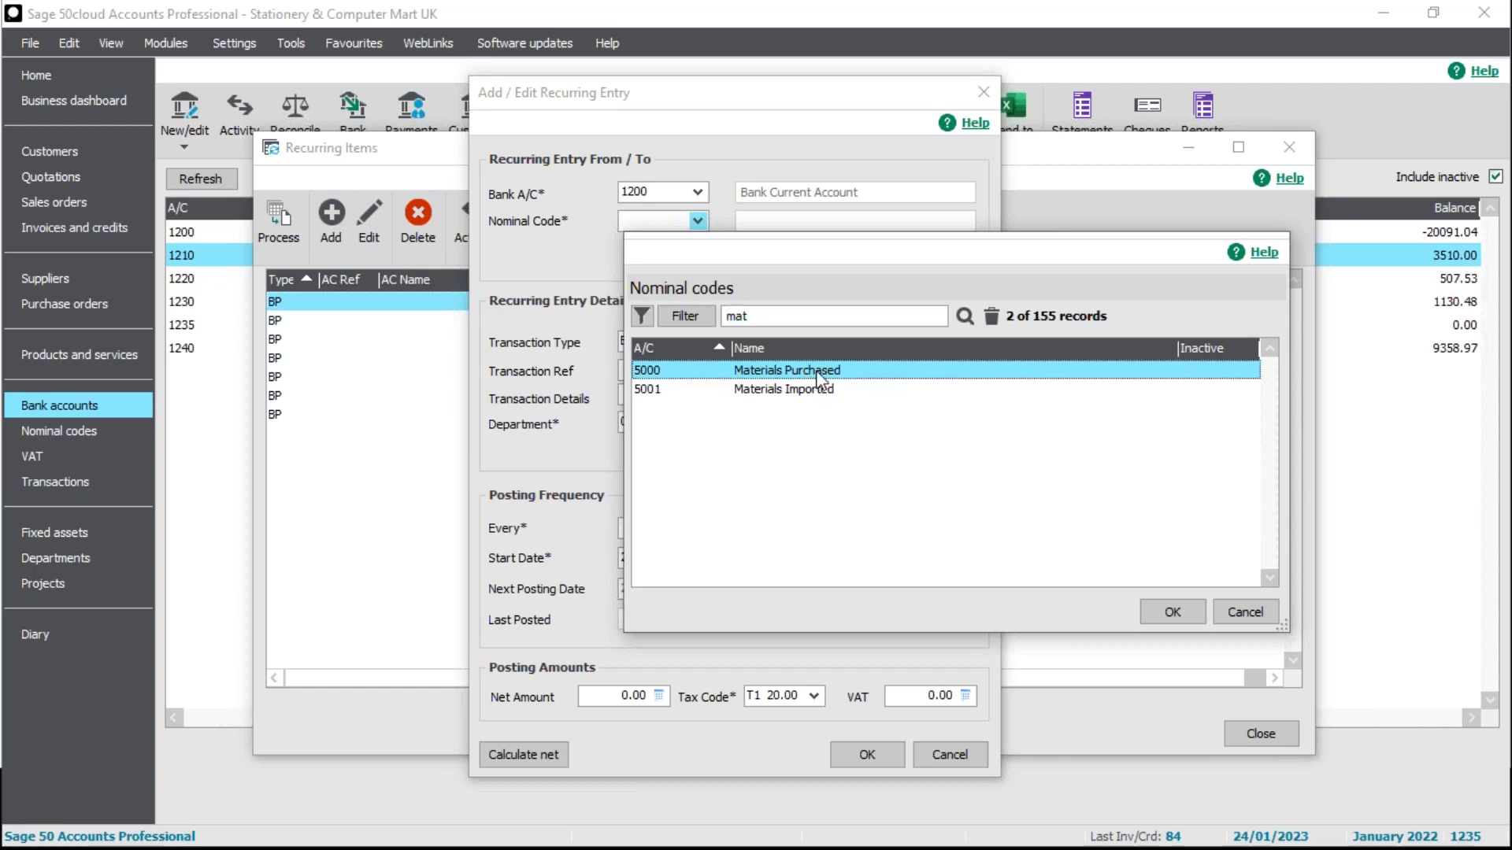
left_click(1174, 613)
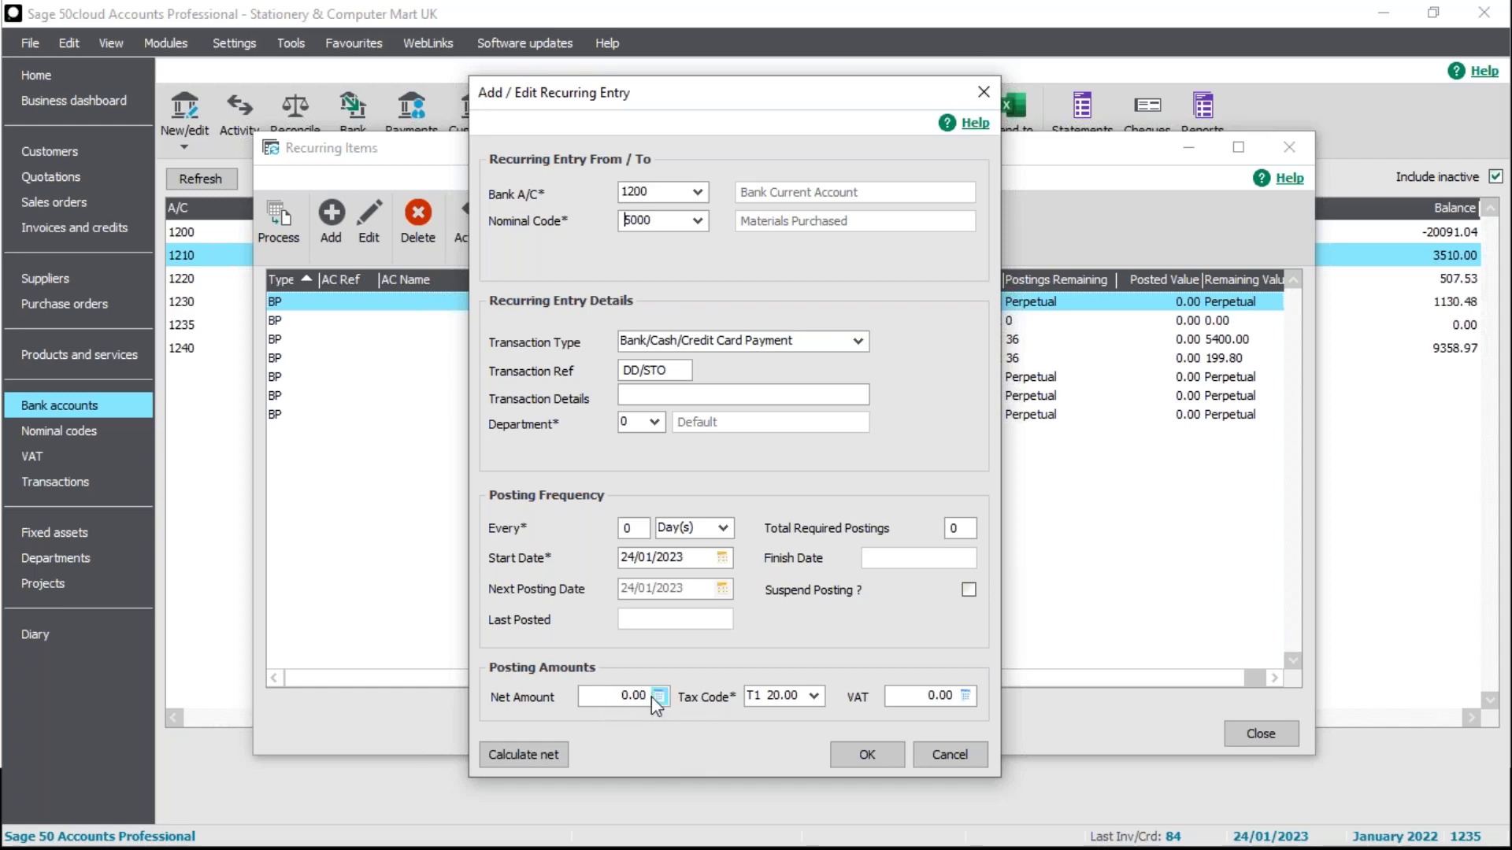
Step: Enter 100.00 as the recurring entry's net amount and apply Calculate net to treat it as the gross amount
left_click(587, 696)
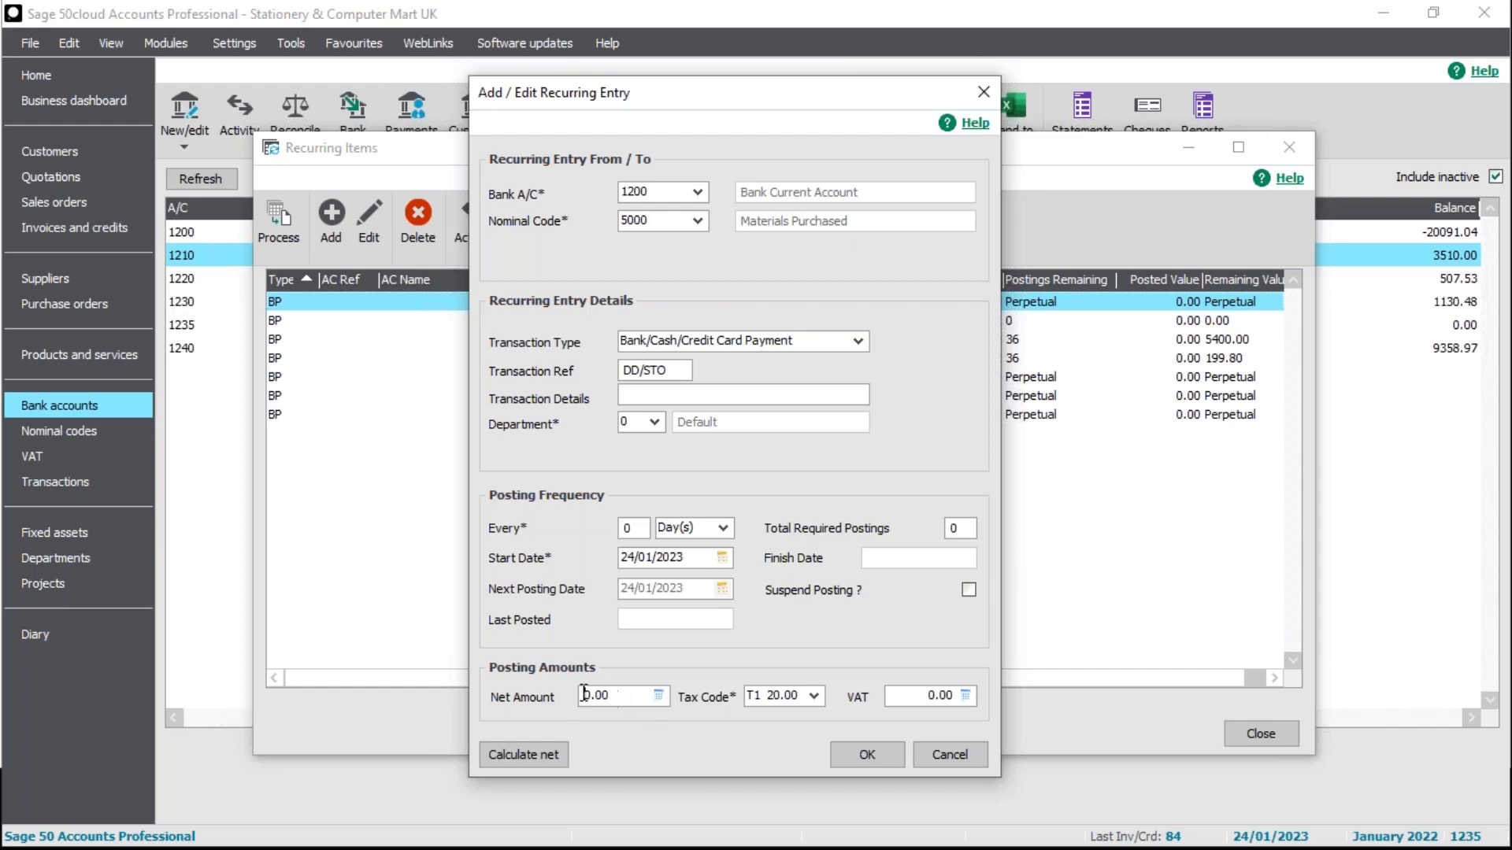
type("10")
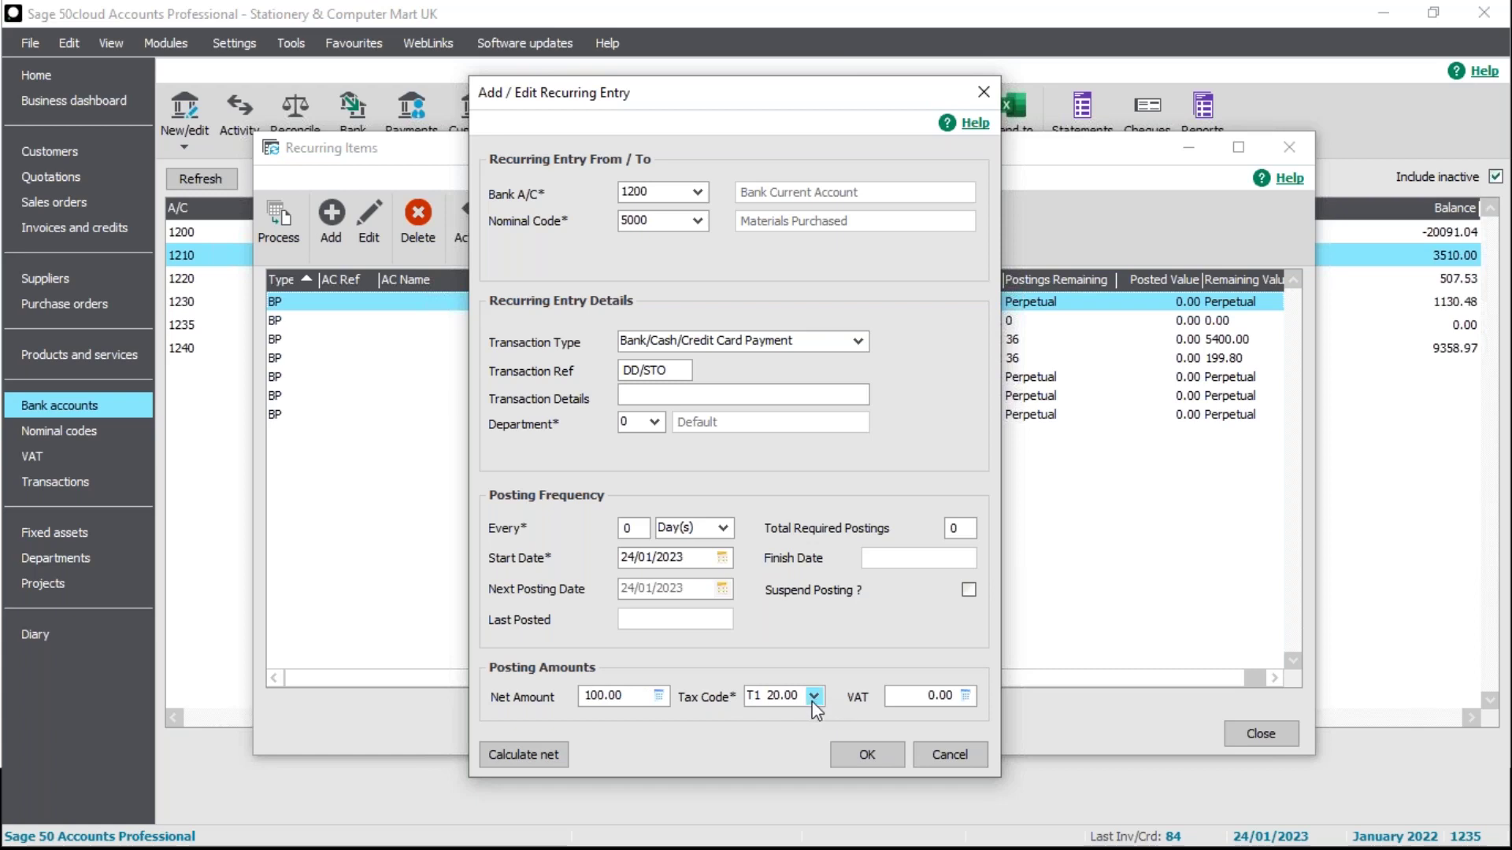
left_click(922, 699)
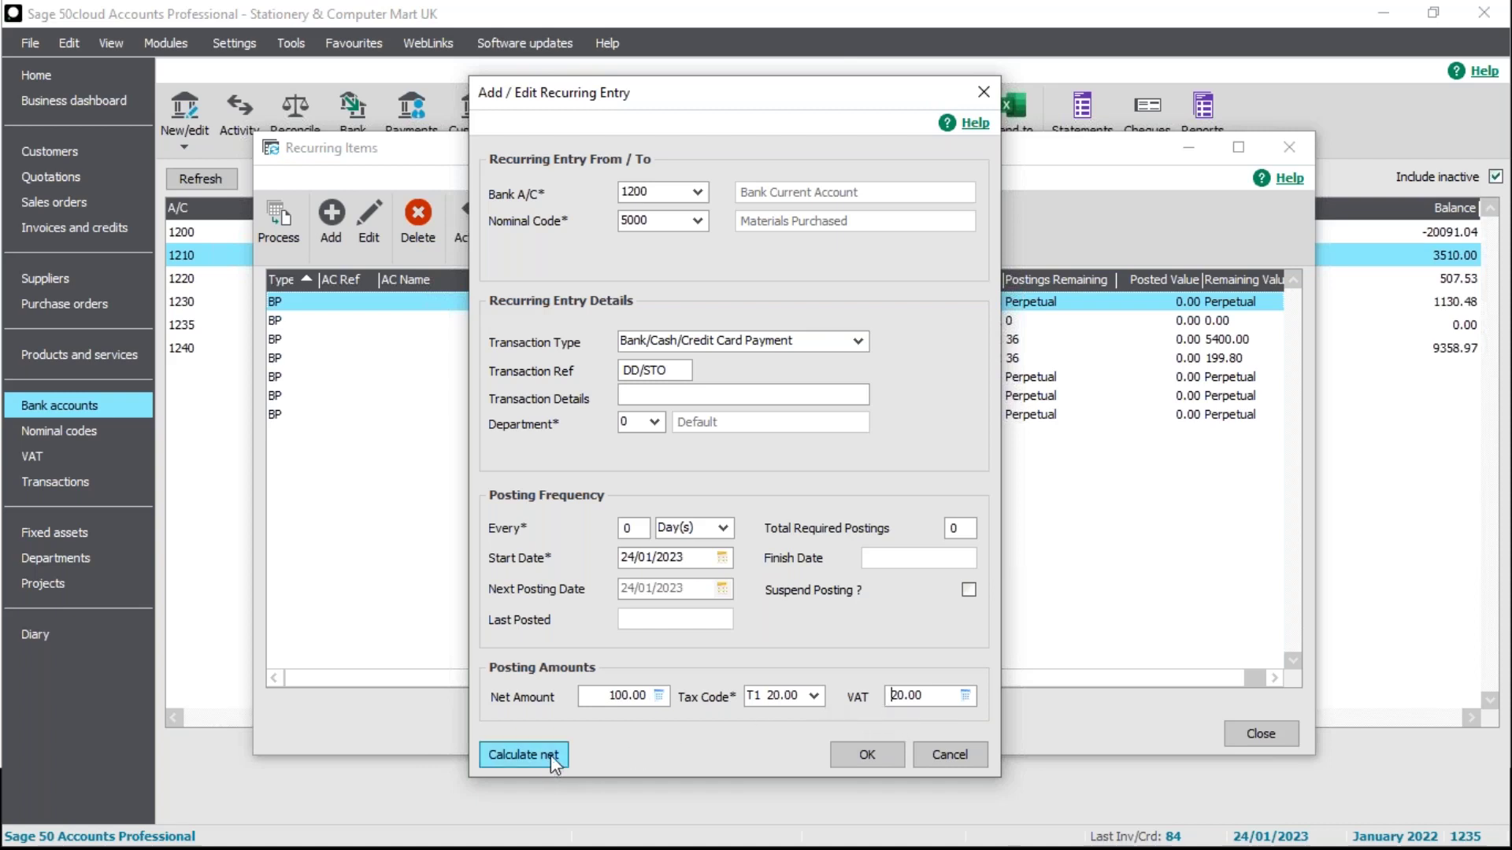
left_click(638, 695)
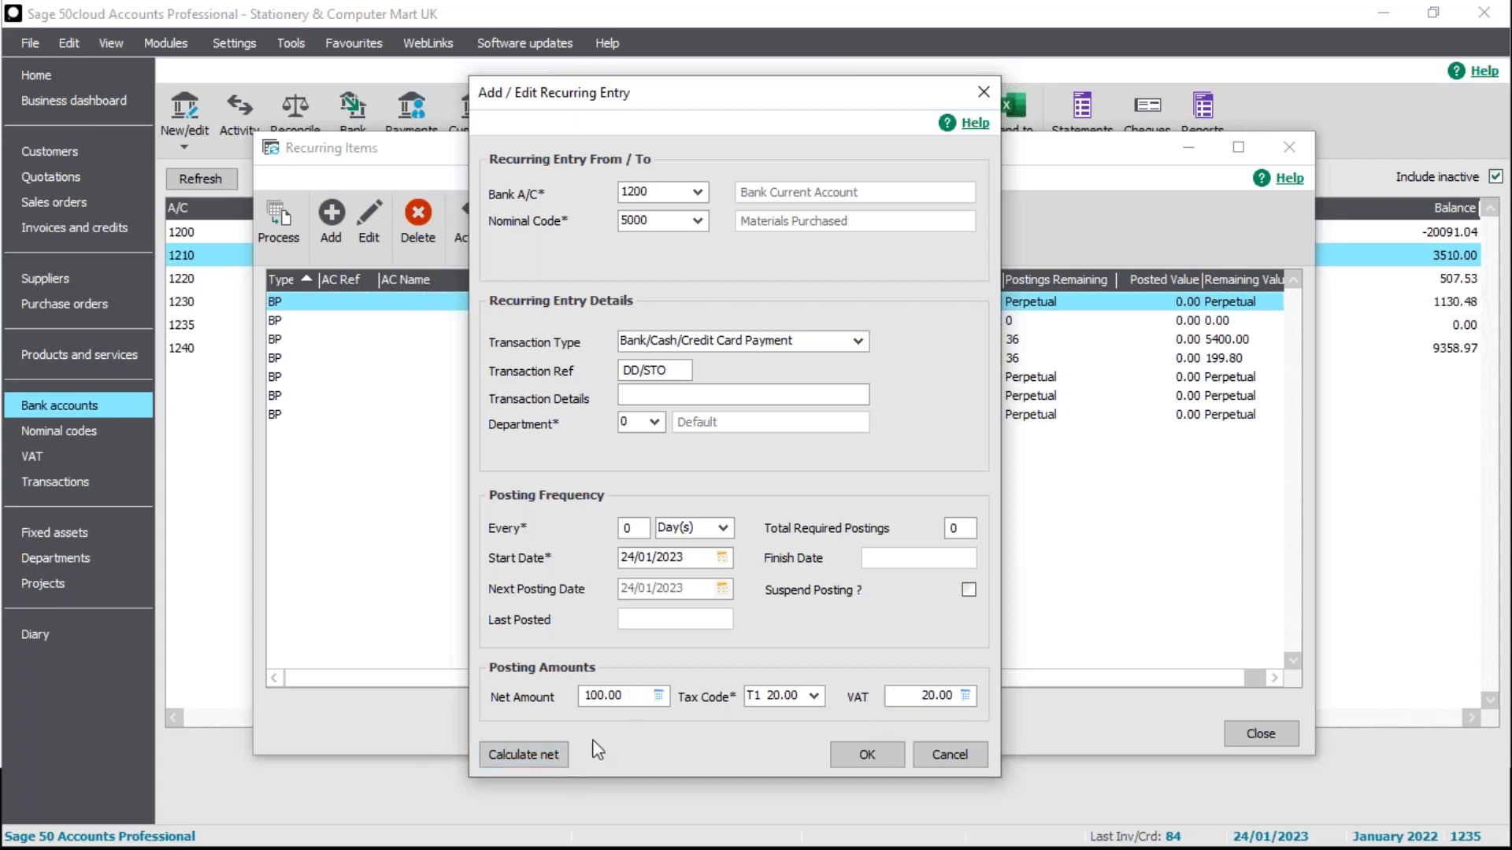
left_click(518, 756)
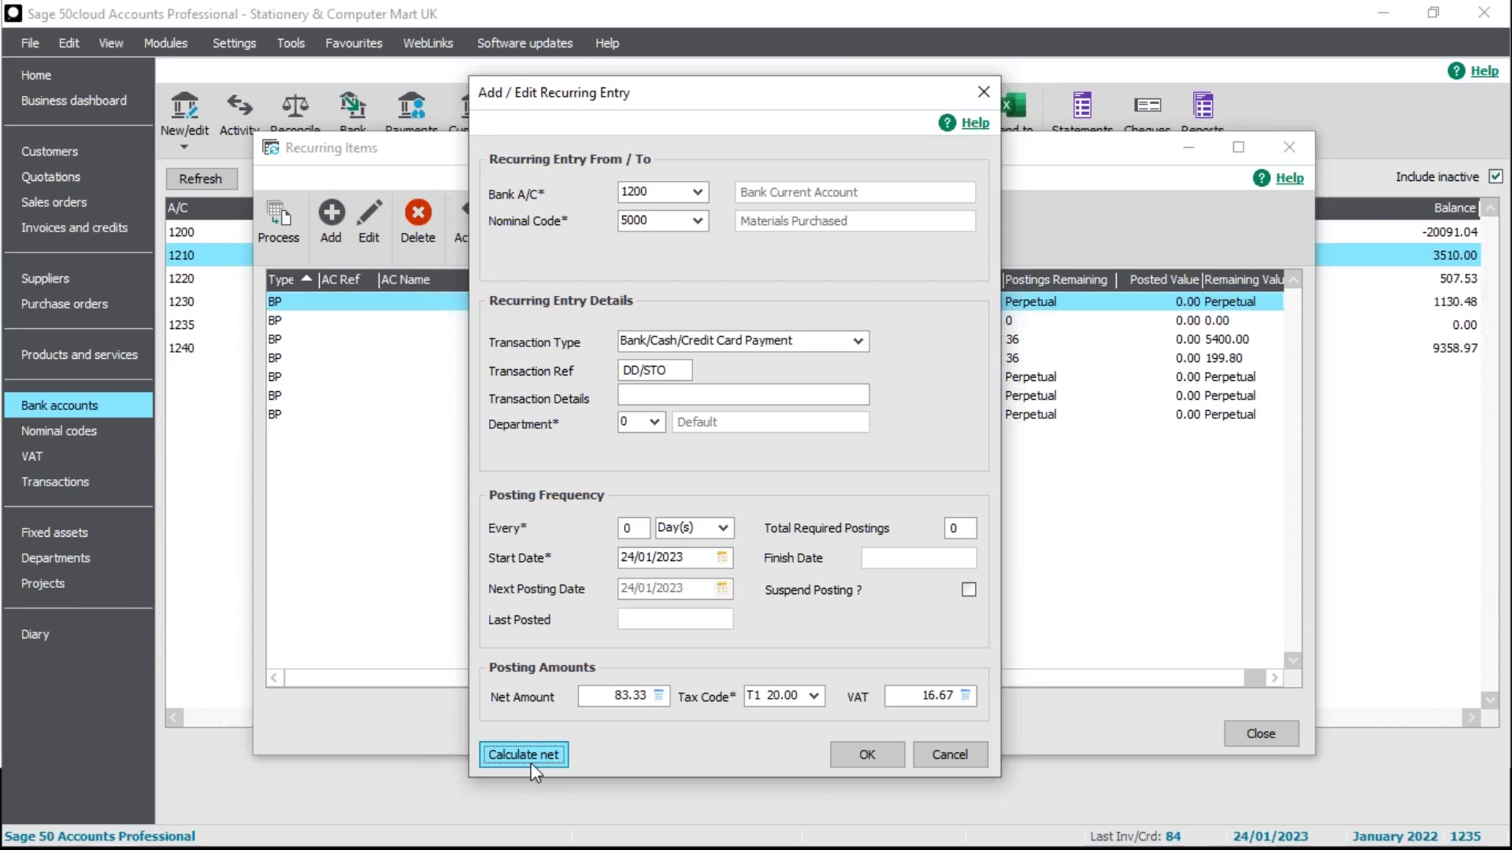
Step: Try to save the recurring entry, discard it without saving changes, and close the recurring items list
left_click(894, 753)
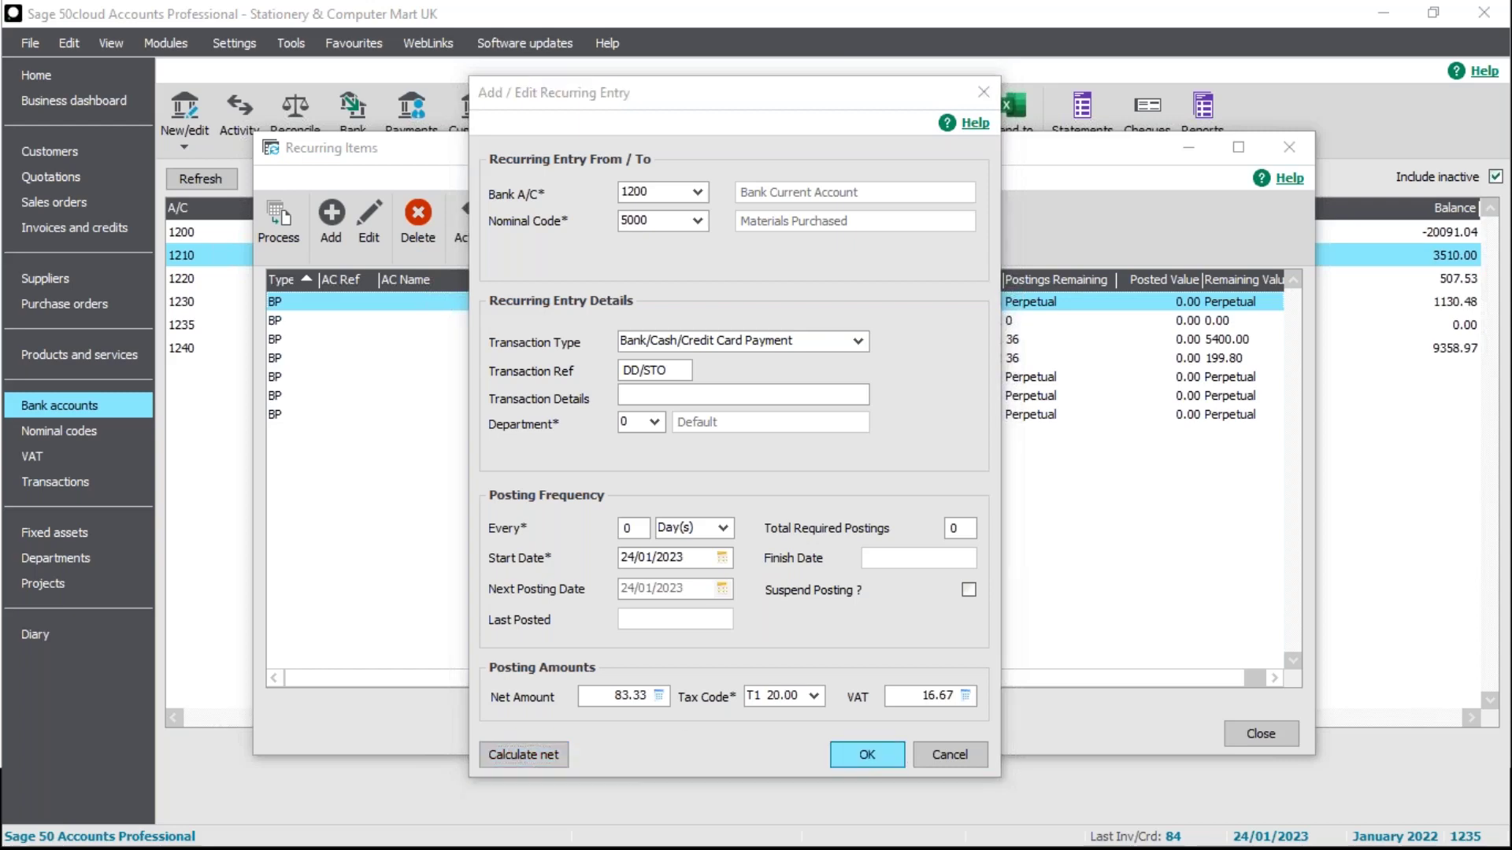
left_click(899, 485)
left_click(968, 756)
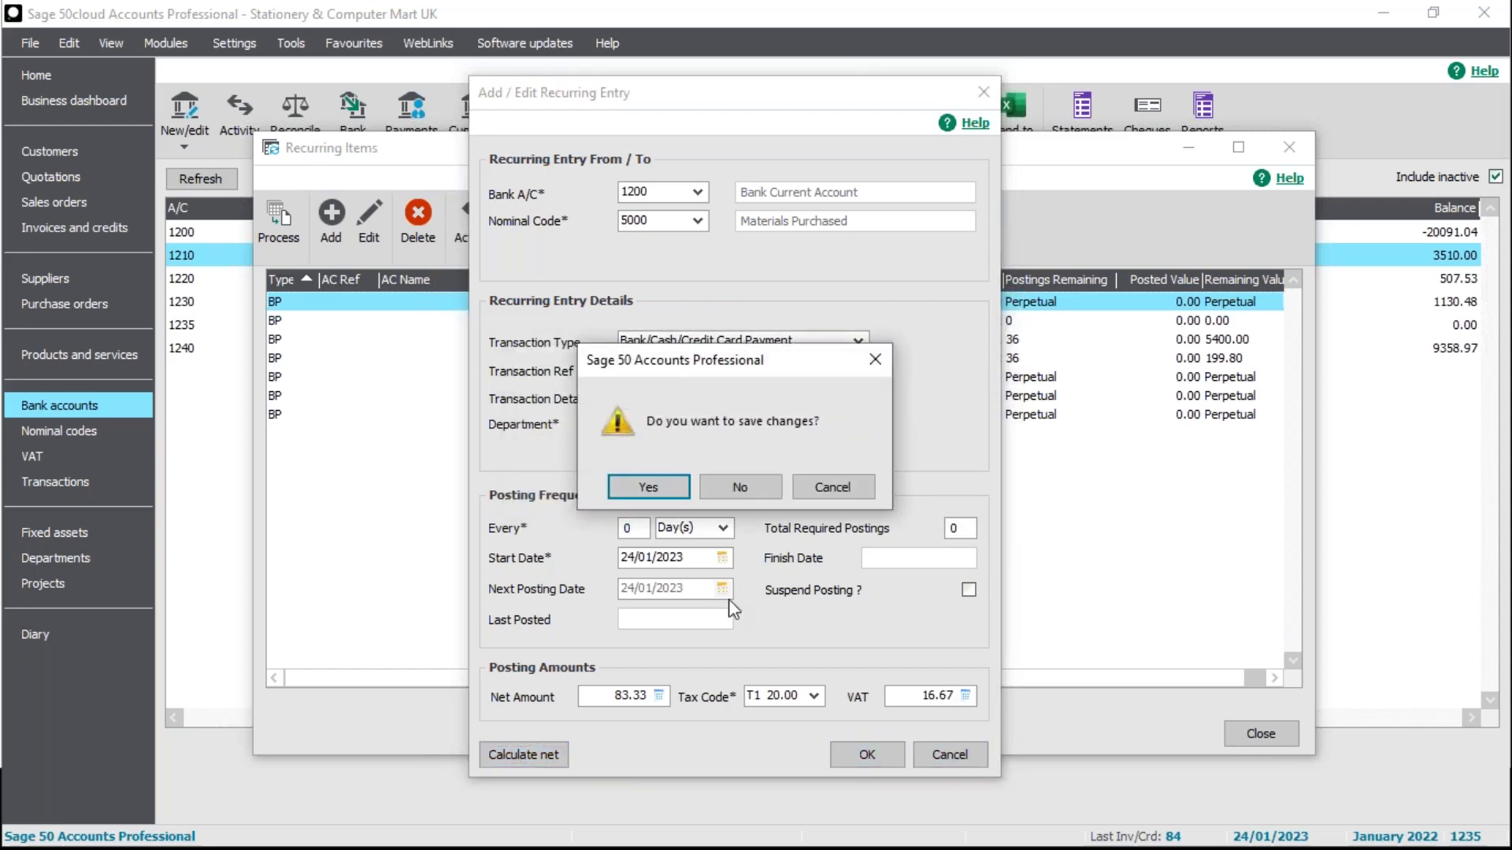
left_click(744, 488)
left_click(1244, 733)
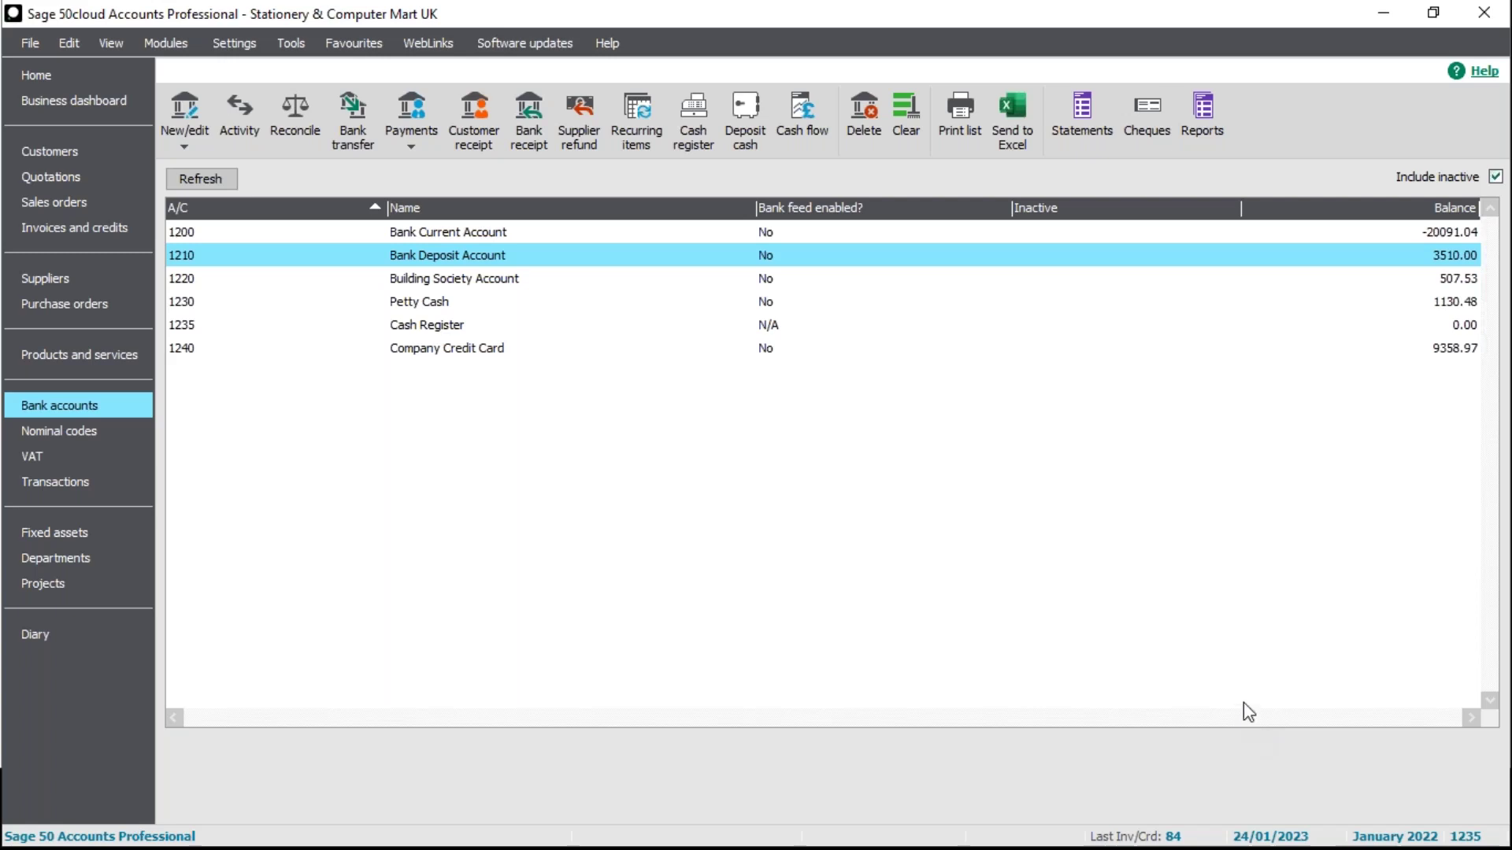
Step: Open the Configuration Editor, agreeing to close other windows, and examine the custom field labels, including the customer record's Analysis 6
left_click(255, 47)
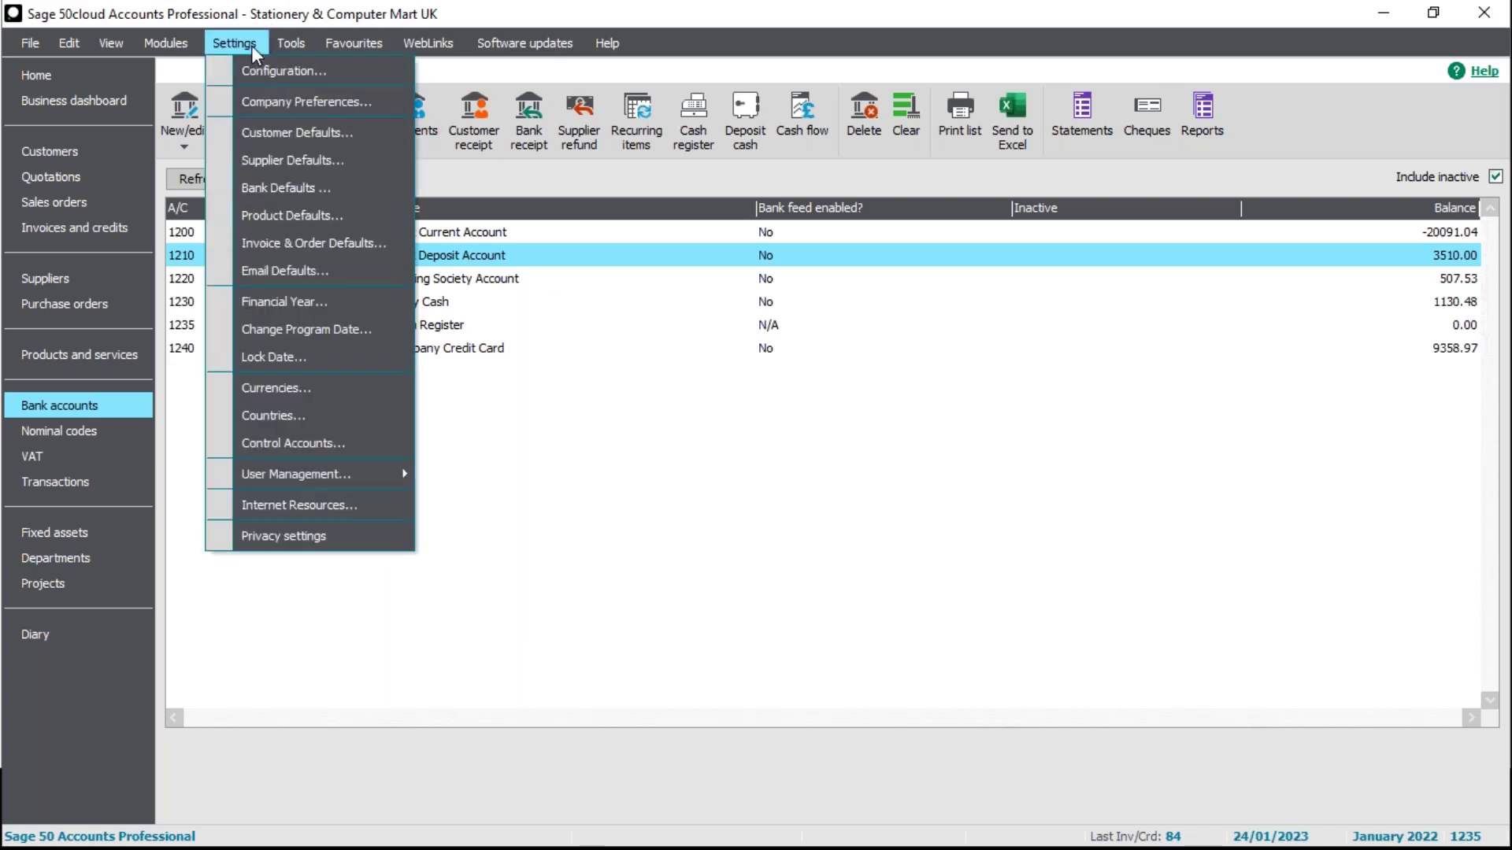
left_click(263, 67)
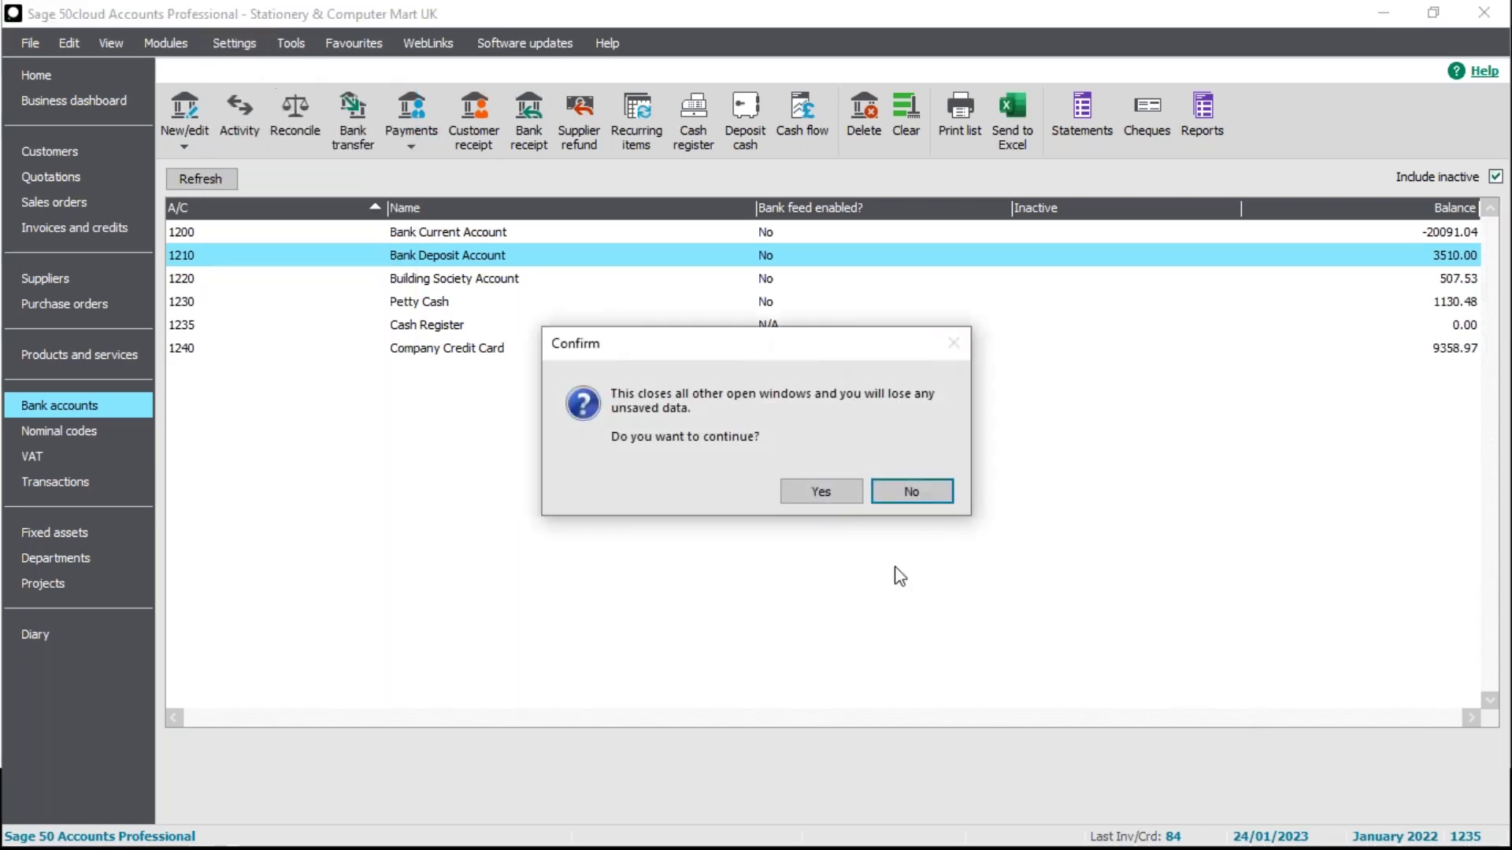
left_click(827, 490)
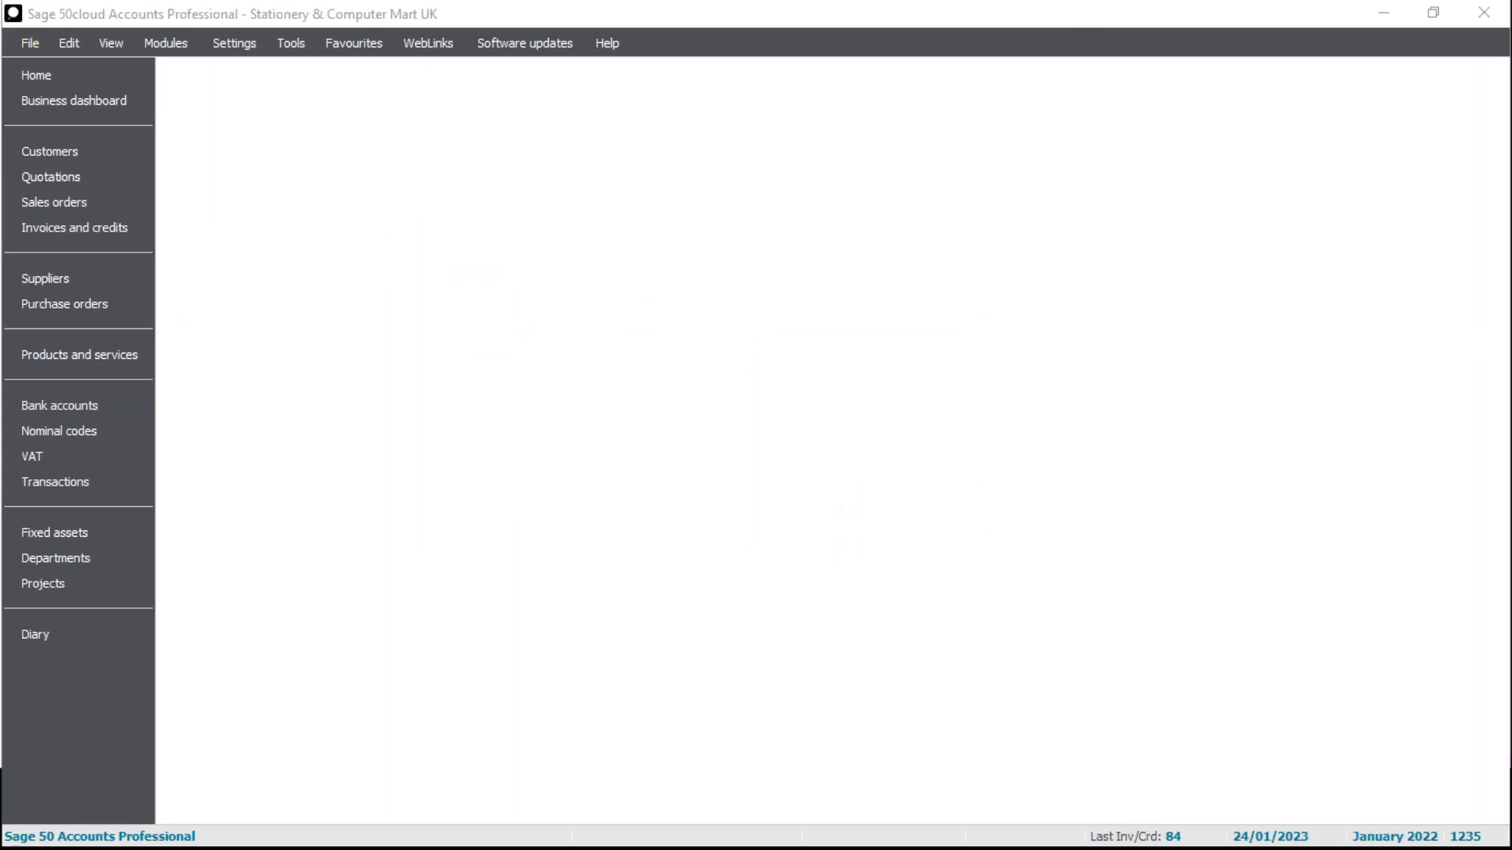
left_click_drag(1511, 79, 833, 60)
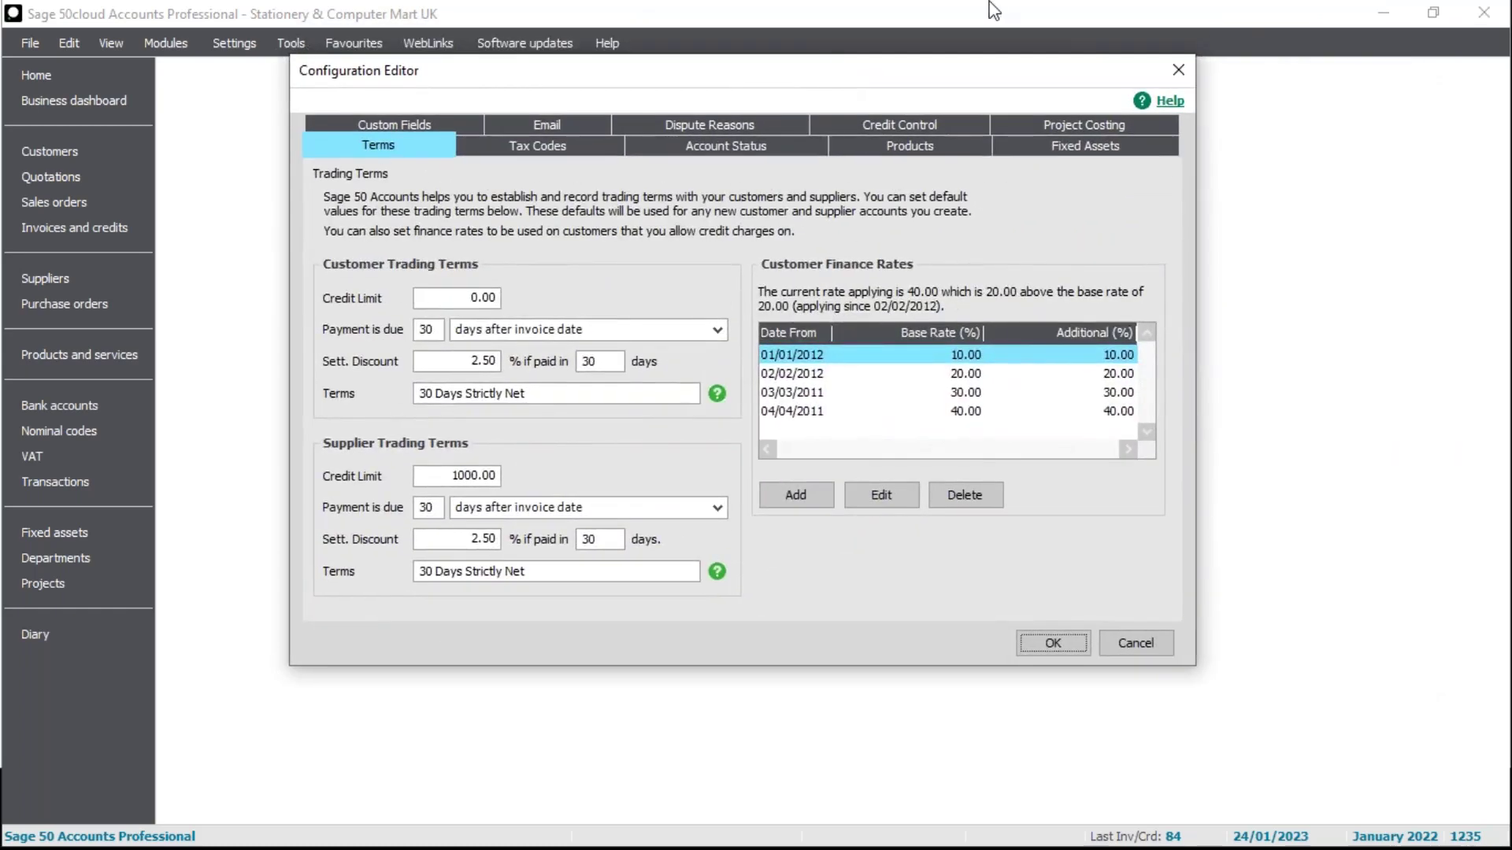
left_click(419, 123)
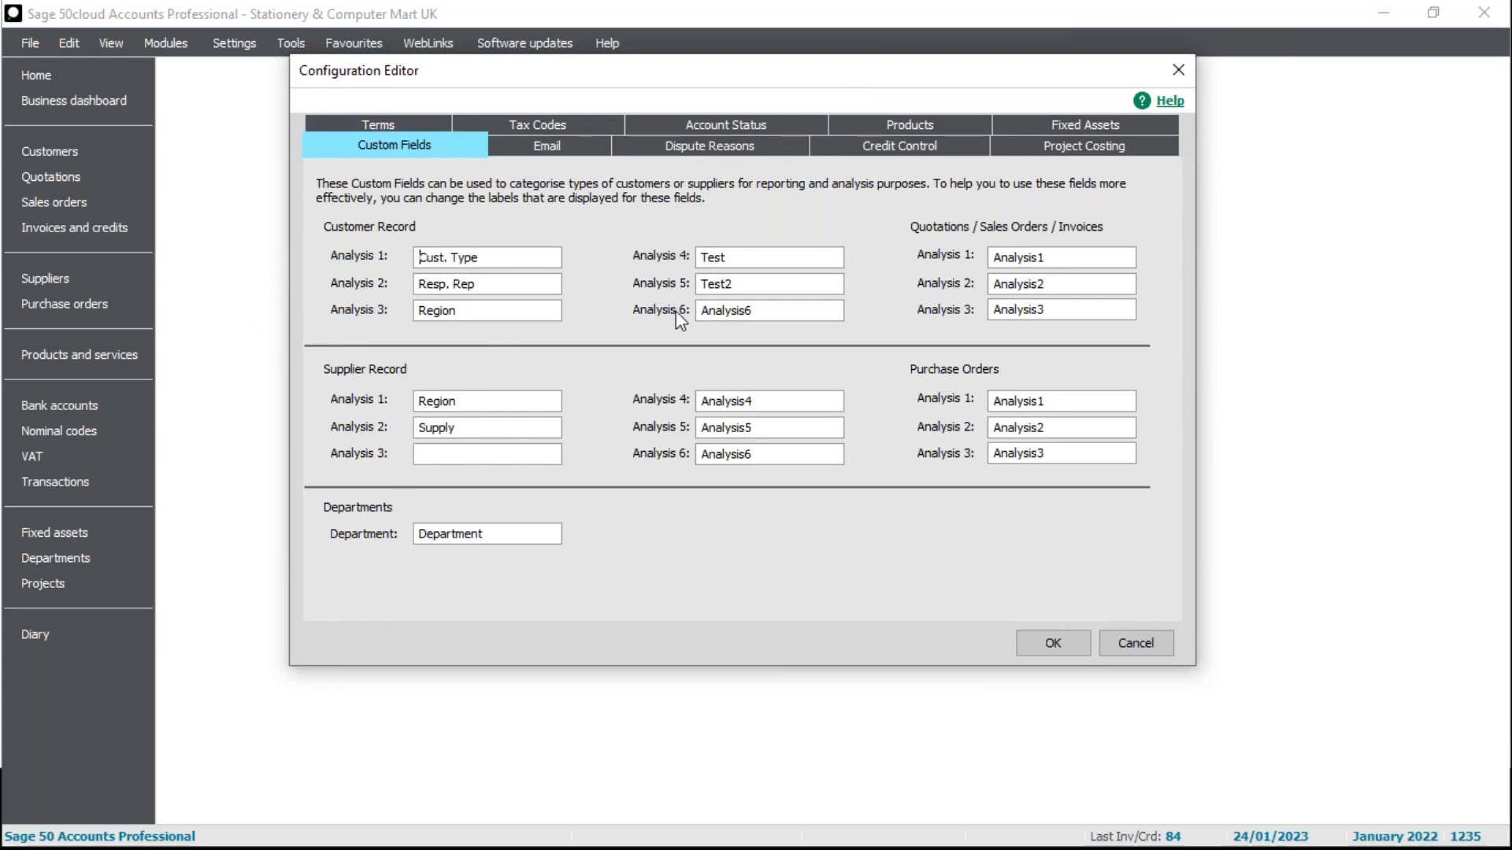
left_click_drag(766, 314, 689, 332)
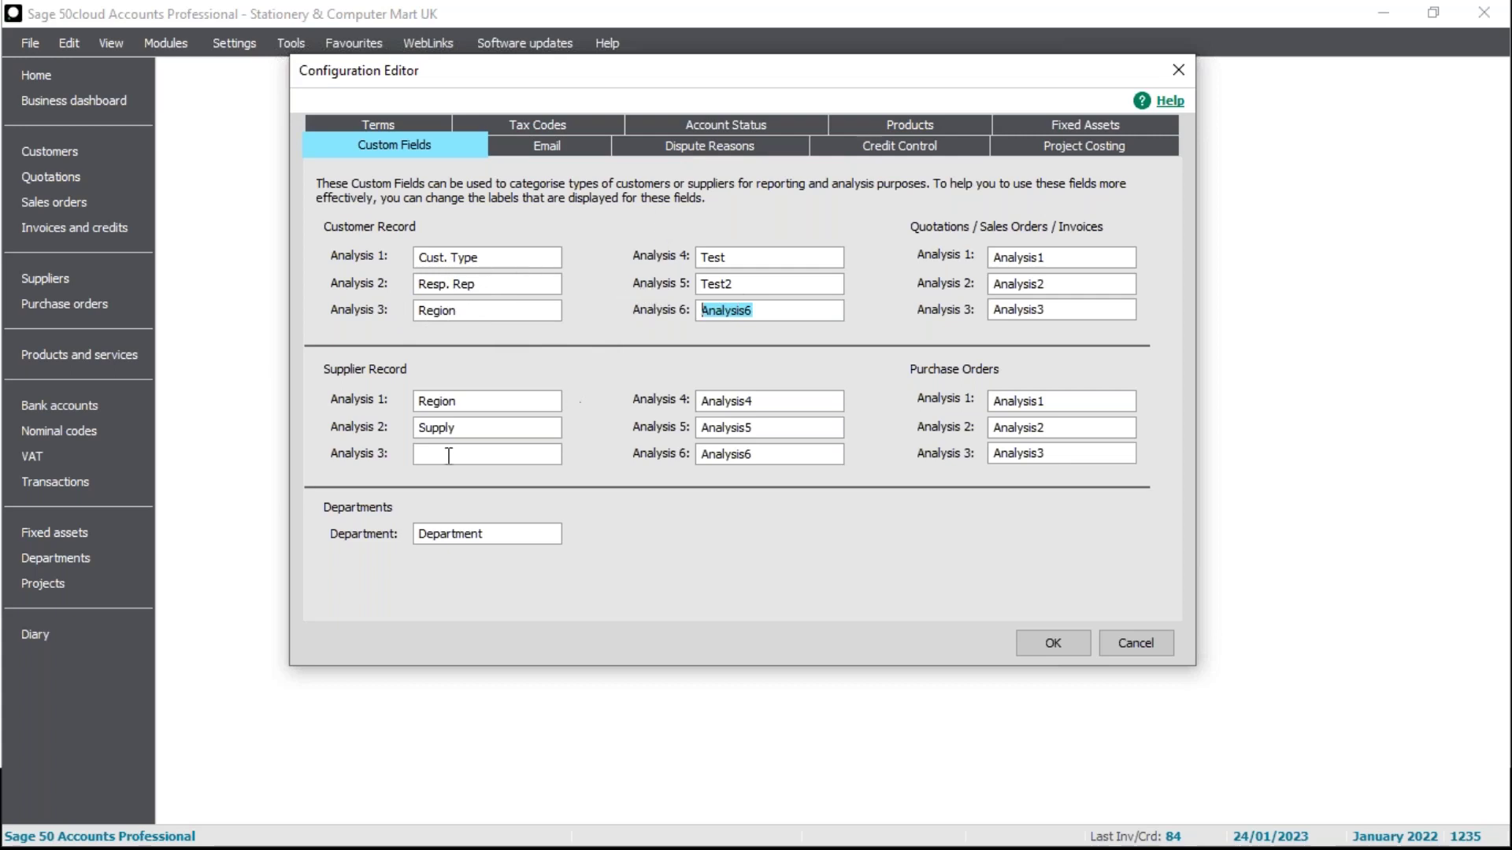
Step: Examine the customizable email labels for customer and supplier records, and close the Configuration Editor
left_click(546, 148)
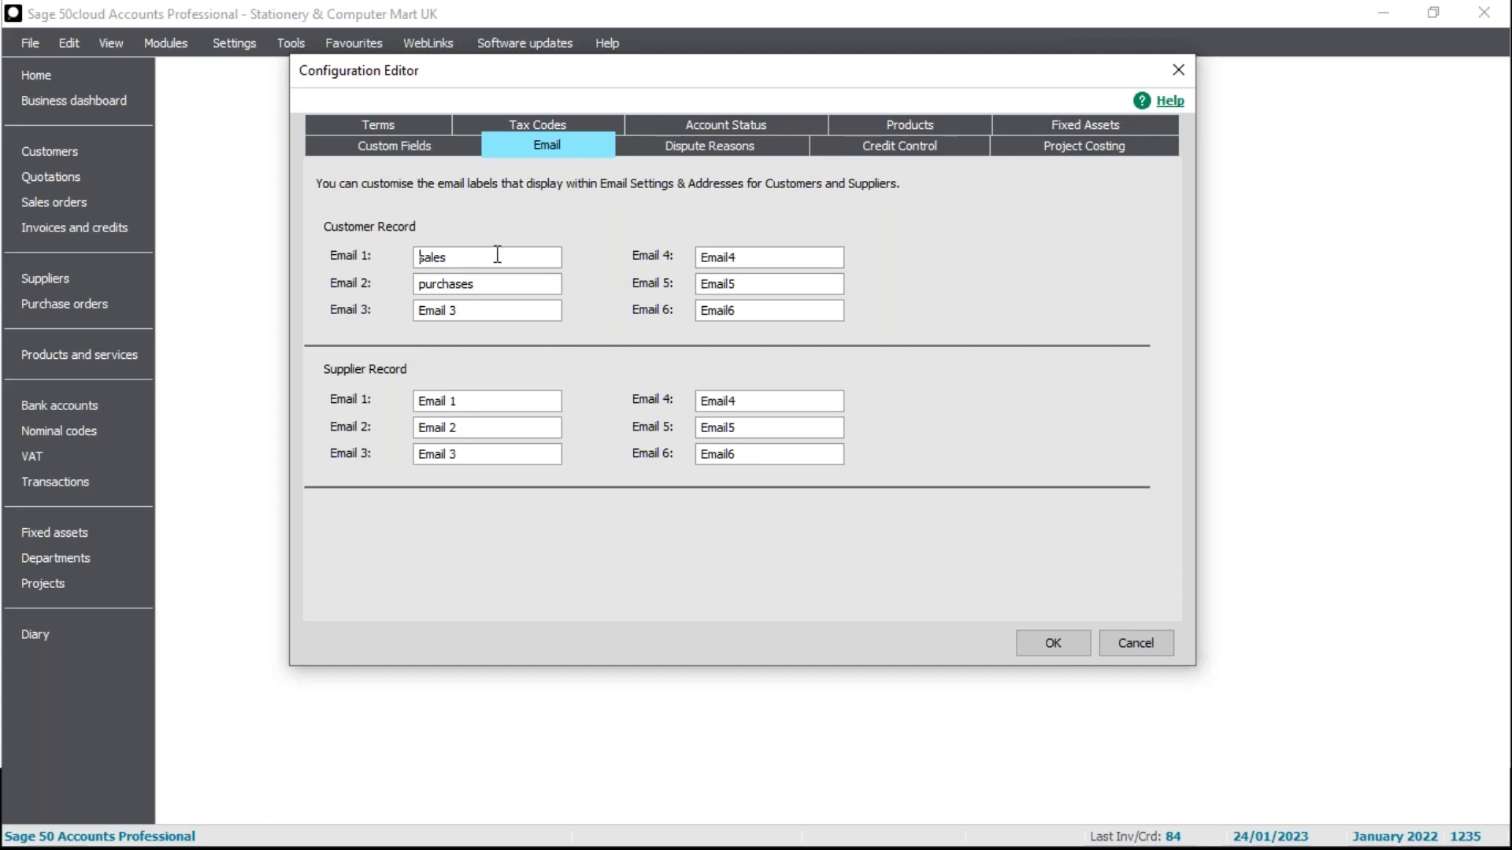
left_click(448, 258)
left_click(1069, 636)
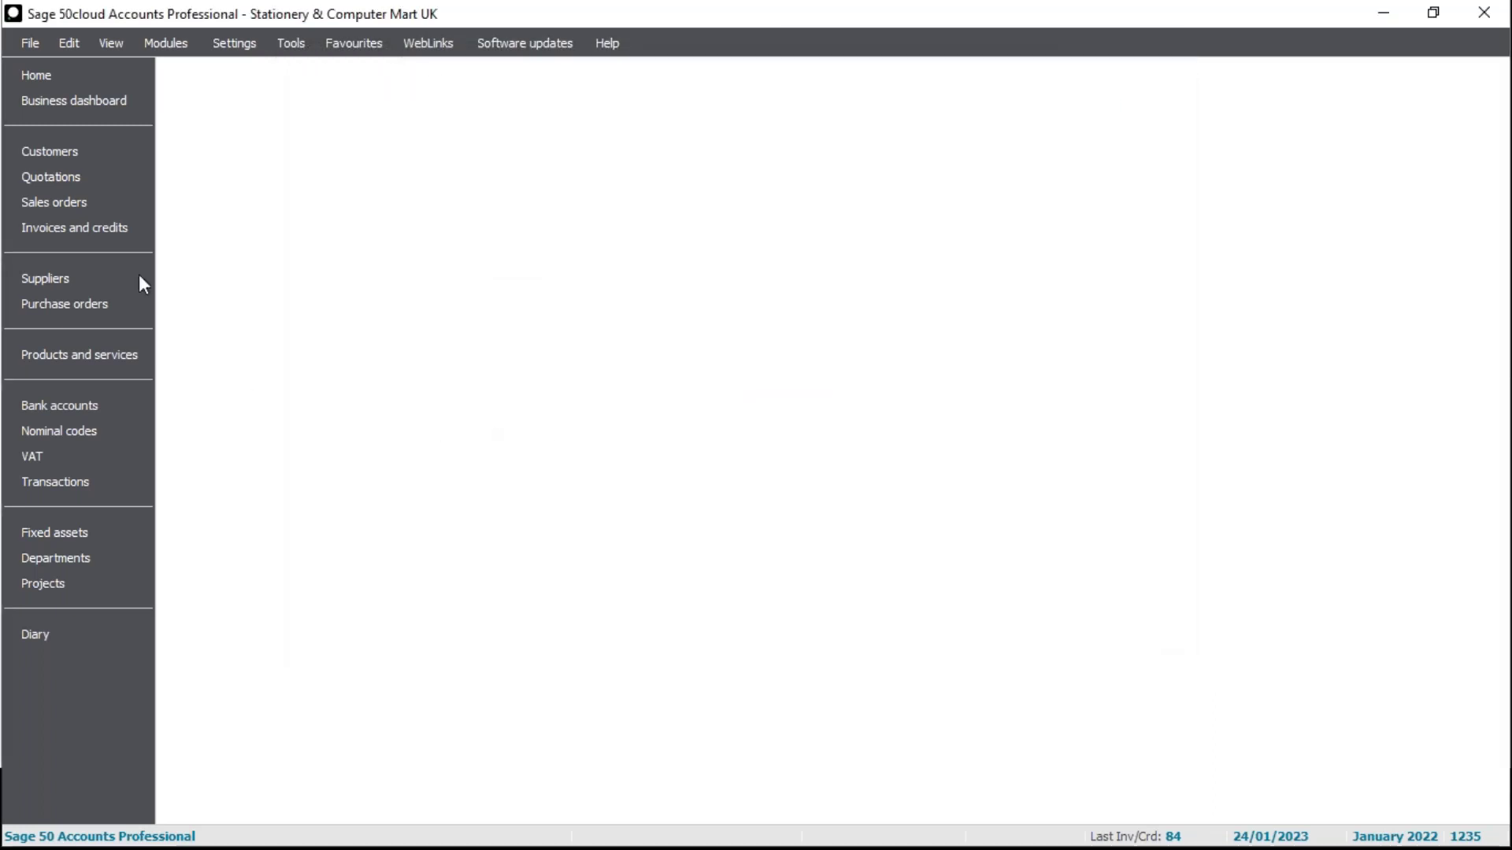
Step: Open the customer record for A1 Design Services, examine its email labels and its custom fields under Defaults, and close the record
left_click(75, 148)
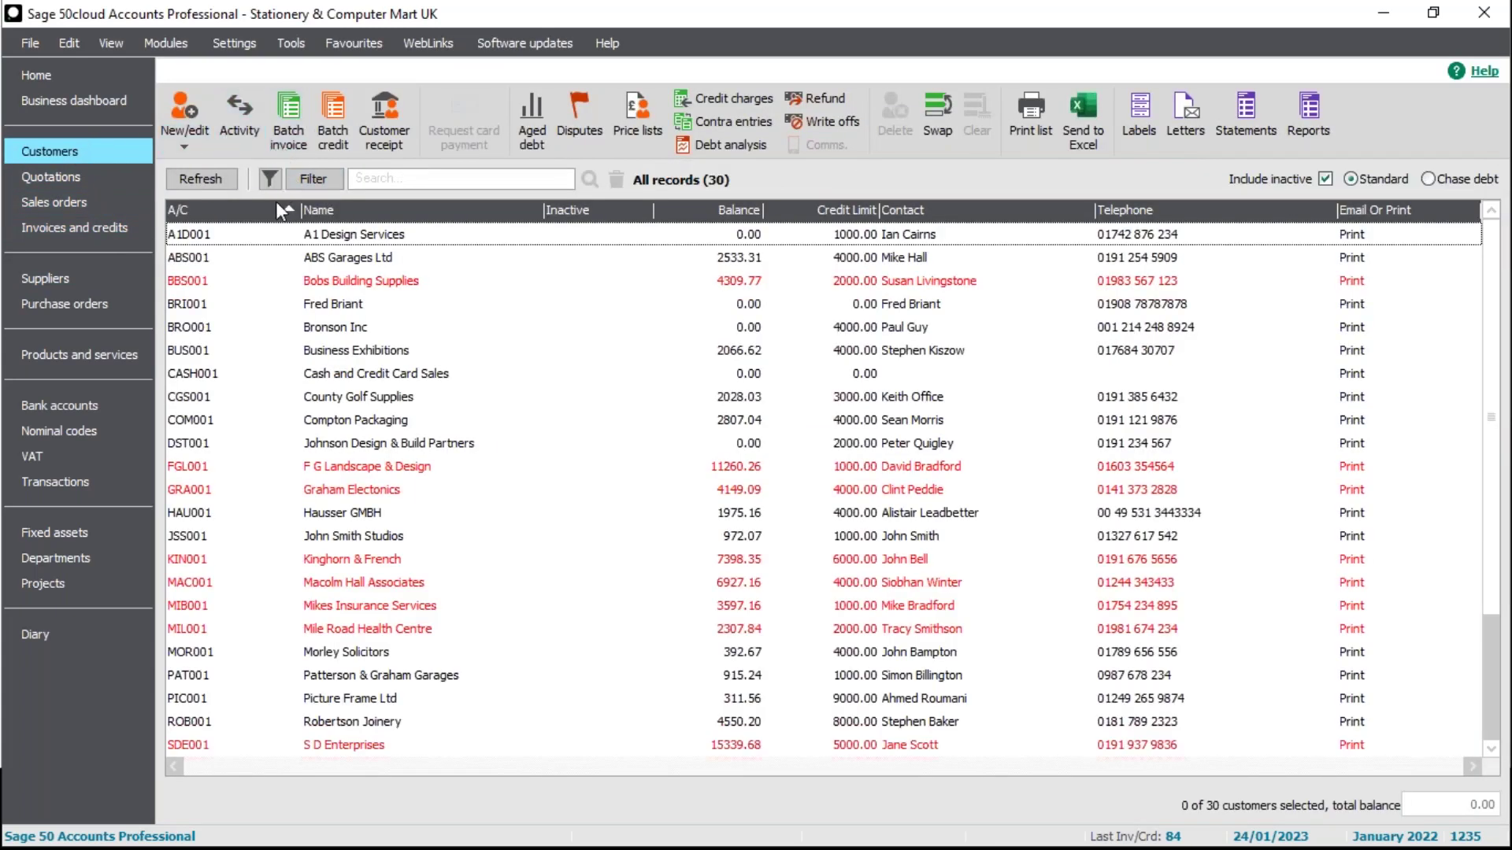
left_click(378, 237)
left_click(384, 237)
left_click(389, 236)
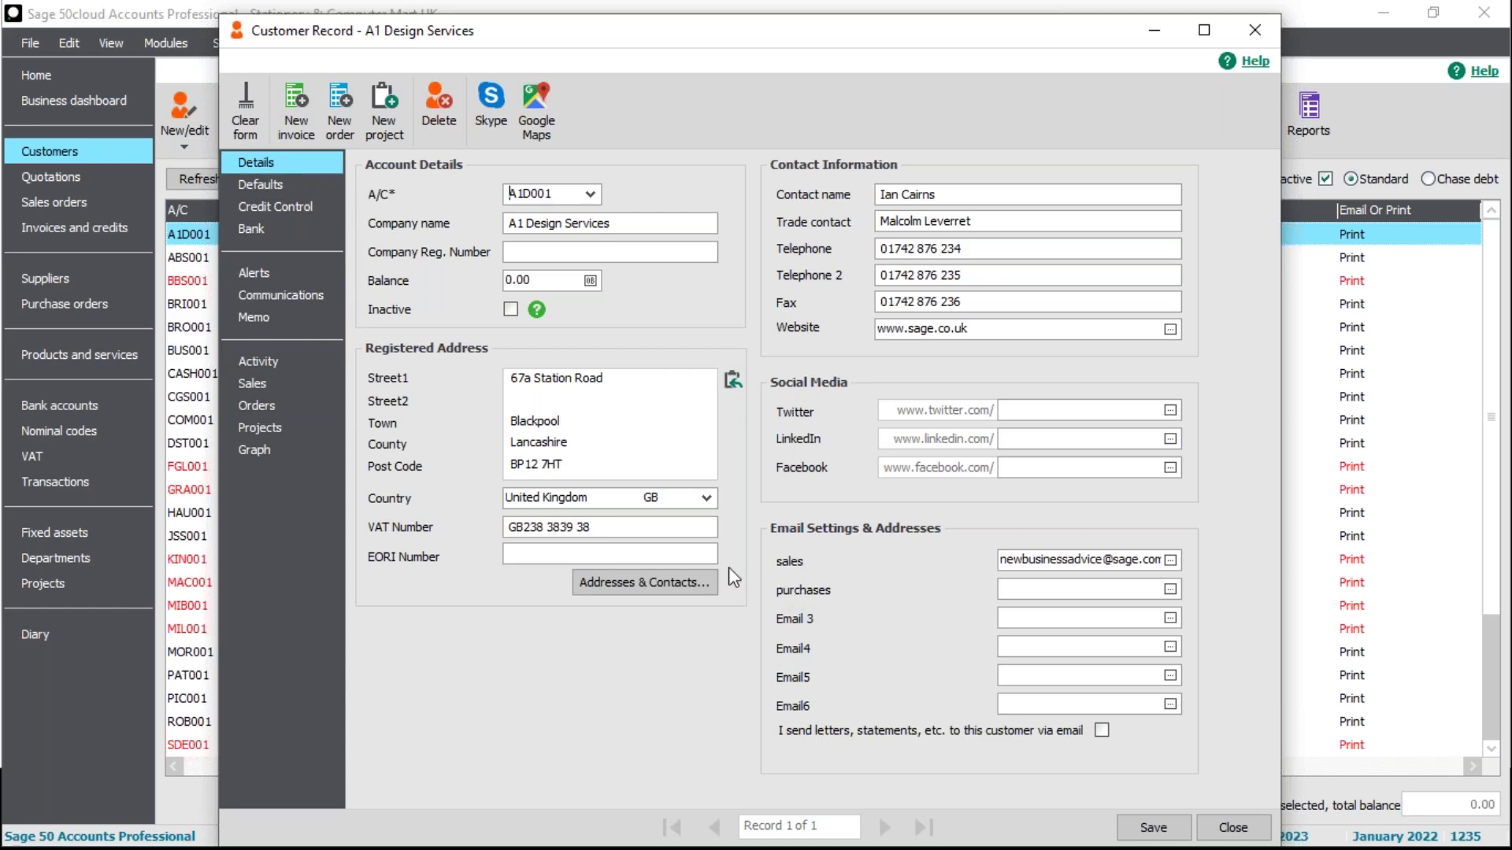
left_click(281, 181)
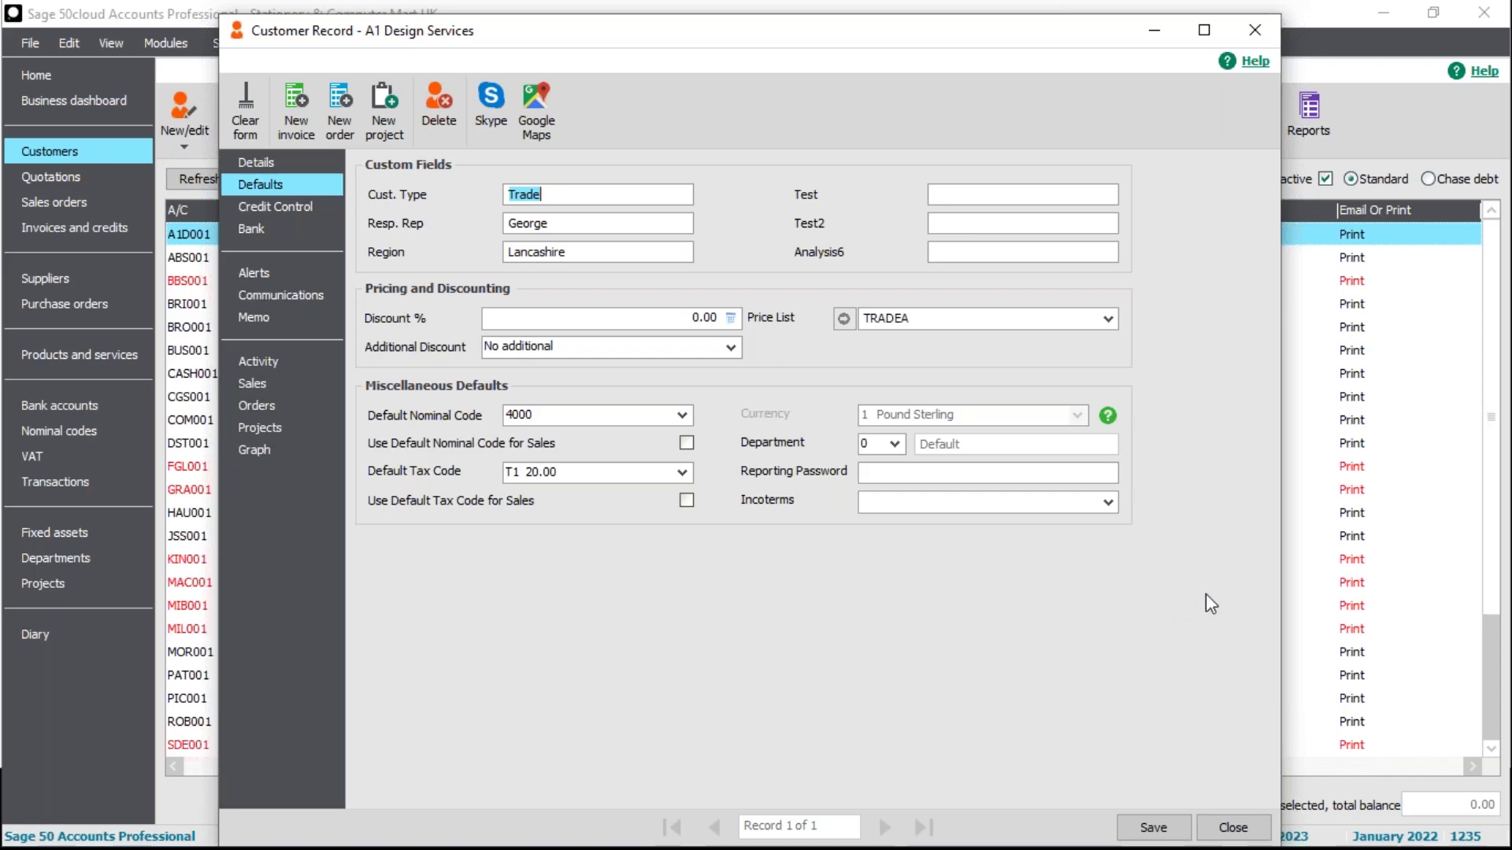
left_click(1242, 830)
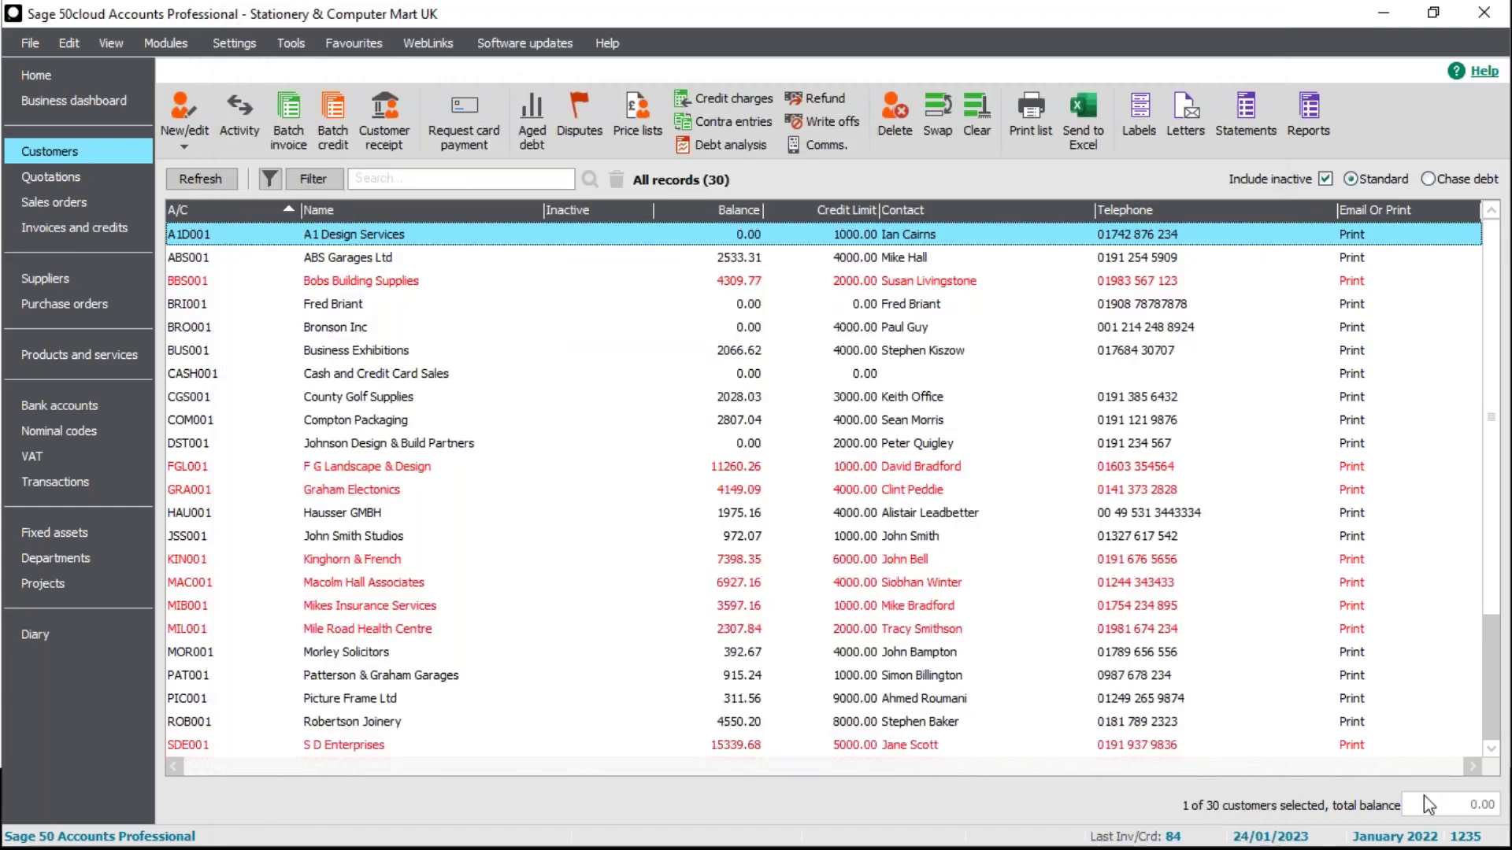